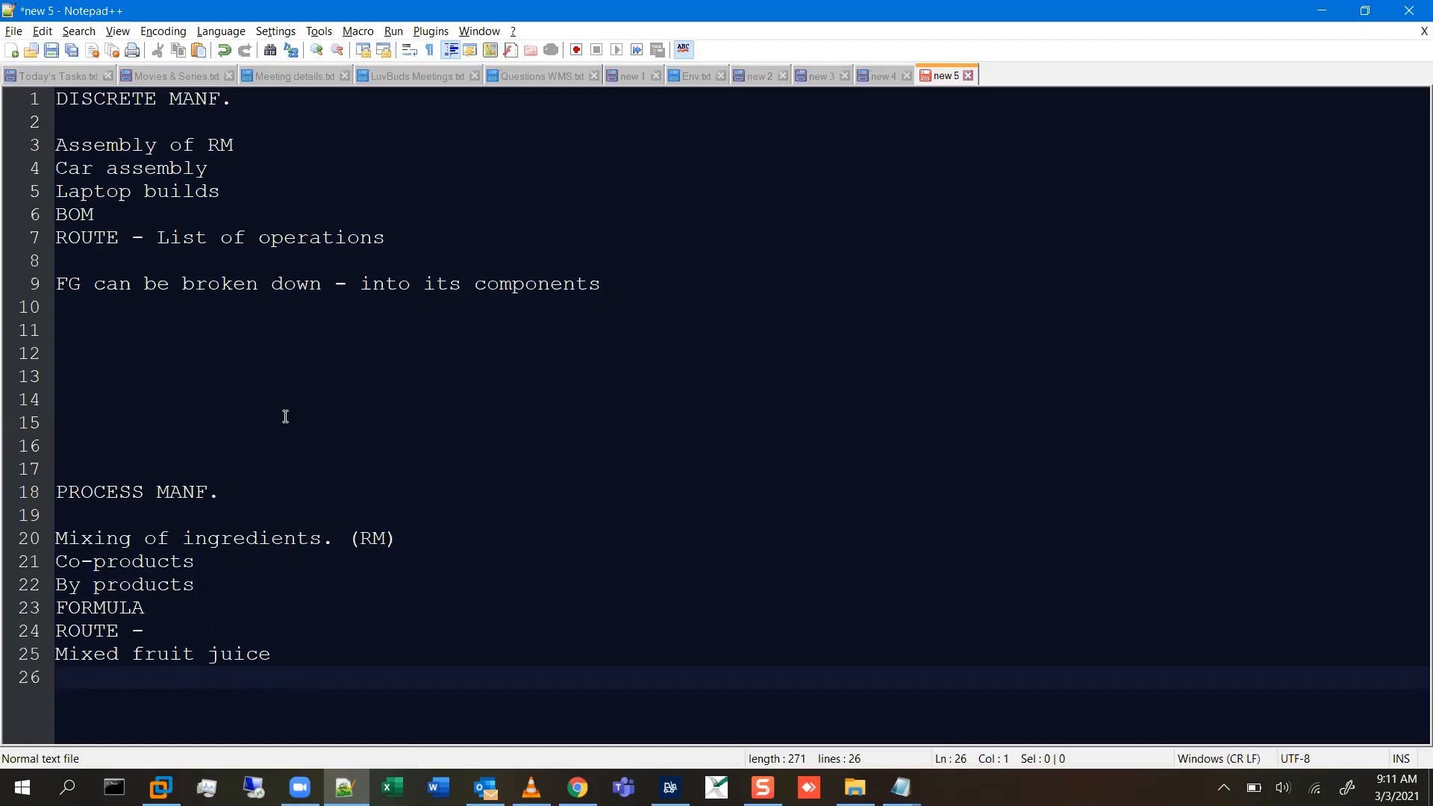
- Review the discrete manufacturing notes, covering the route and the breakdown of FG into components, against the co-products and by-products lines
{"action": "left_click", "coordinate": [376, 280]}
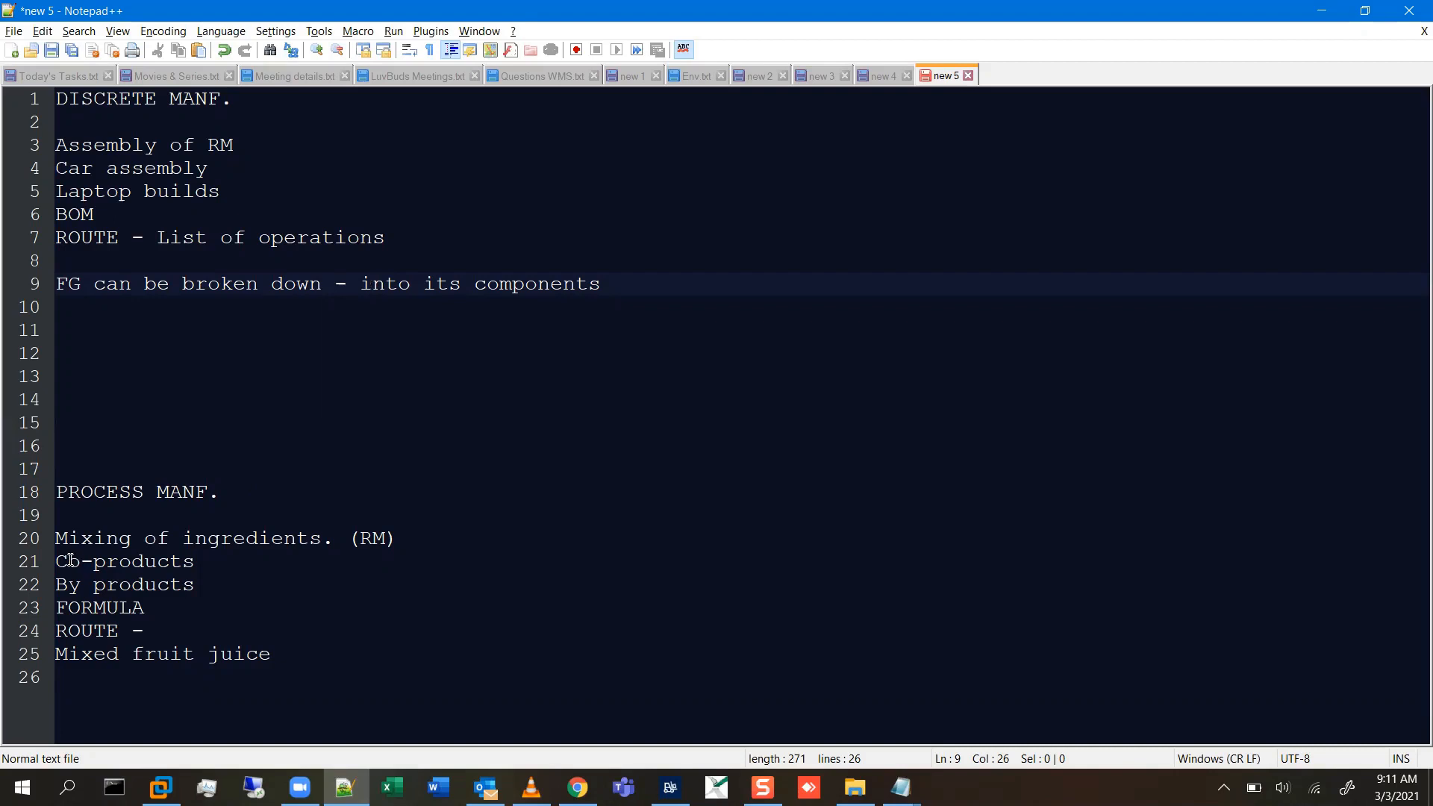
{"action": "left_click_drag", "start_coordinate": [57, 561], "coordinate": [210, 583]}
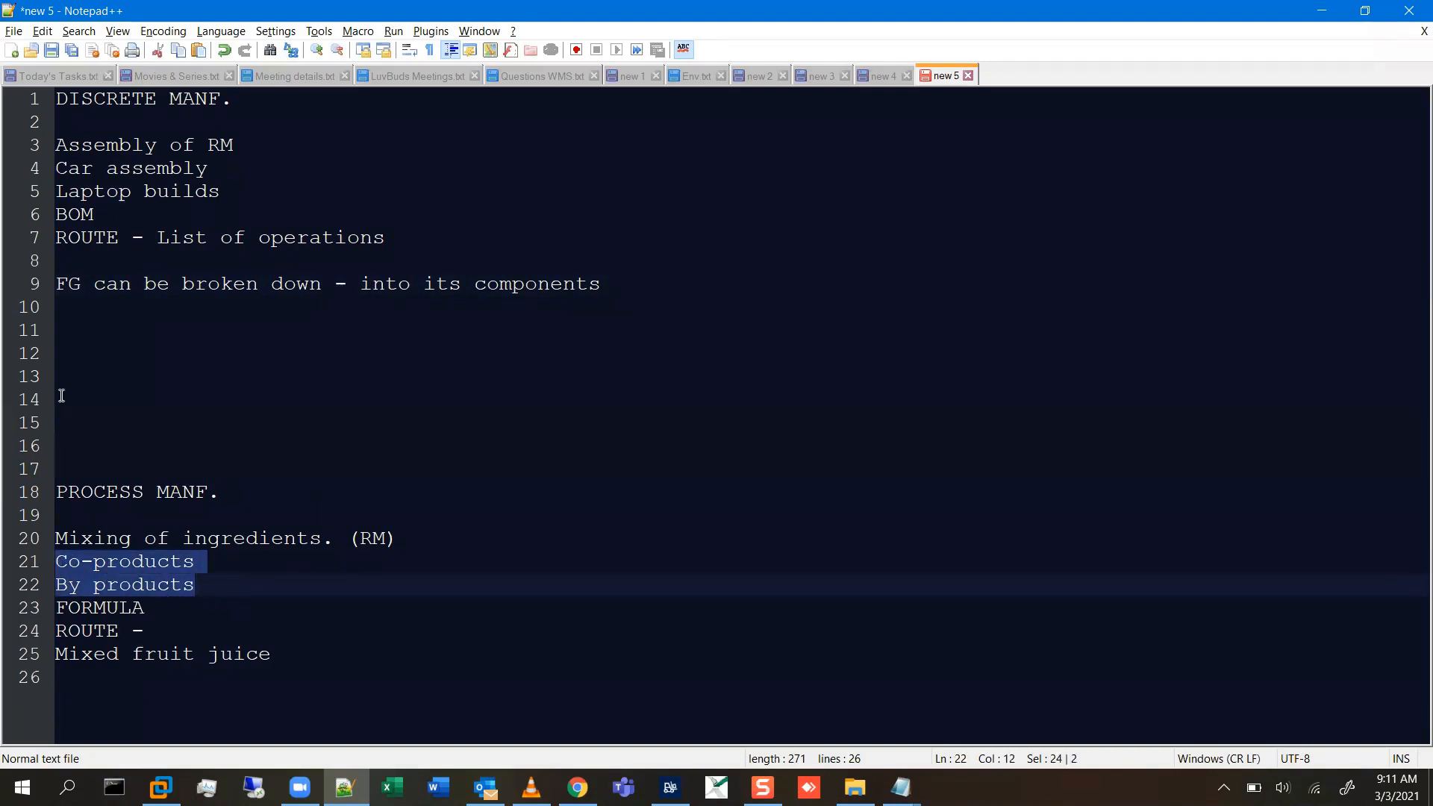
{"action": "left_click_drag", "start_coordinate": [60, 283], "coordinate": [132, 285]}
{"action": "left_click_drag", "start_coordinate": [219, 289], "coordinate": [618, 277]}
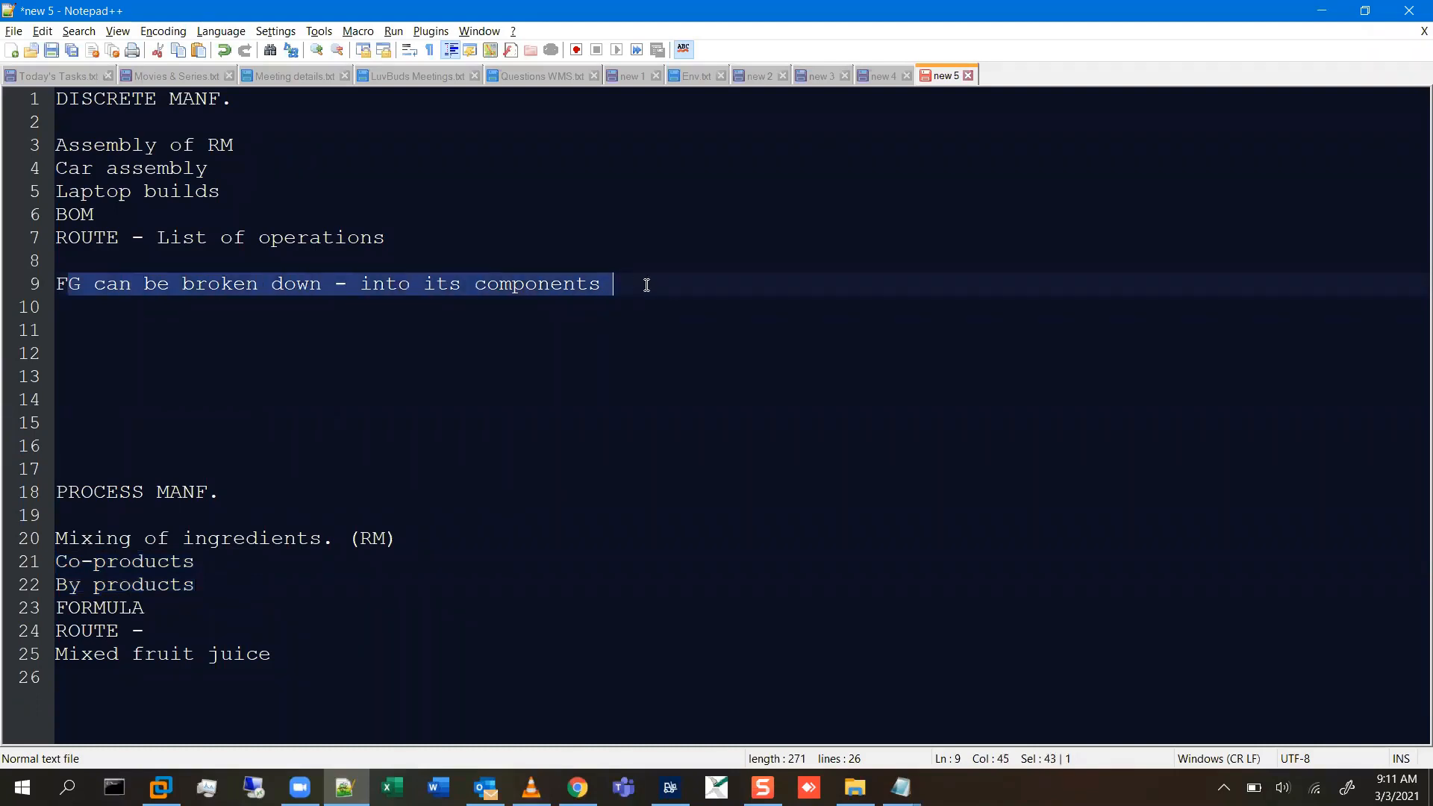
{"action": "left_click", "coordinate": [646, 285]}
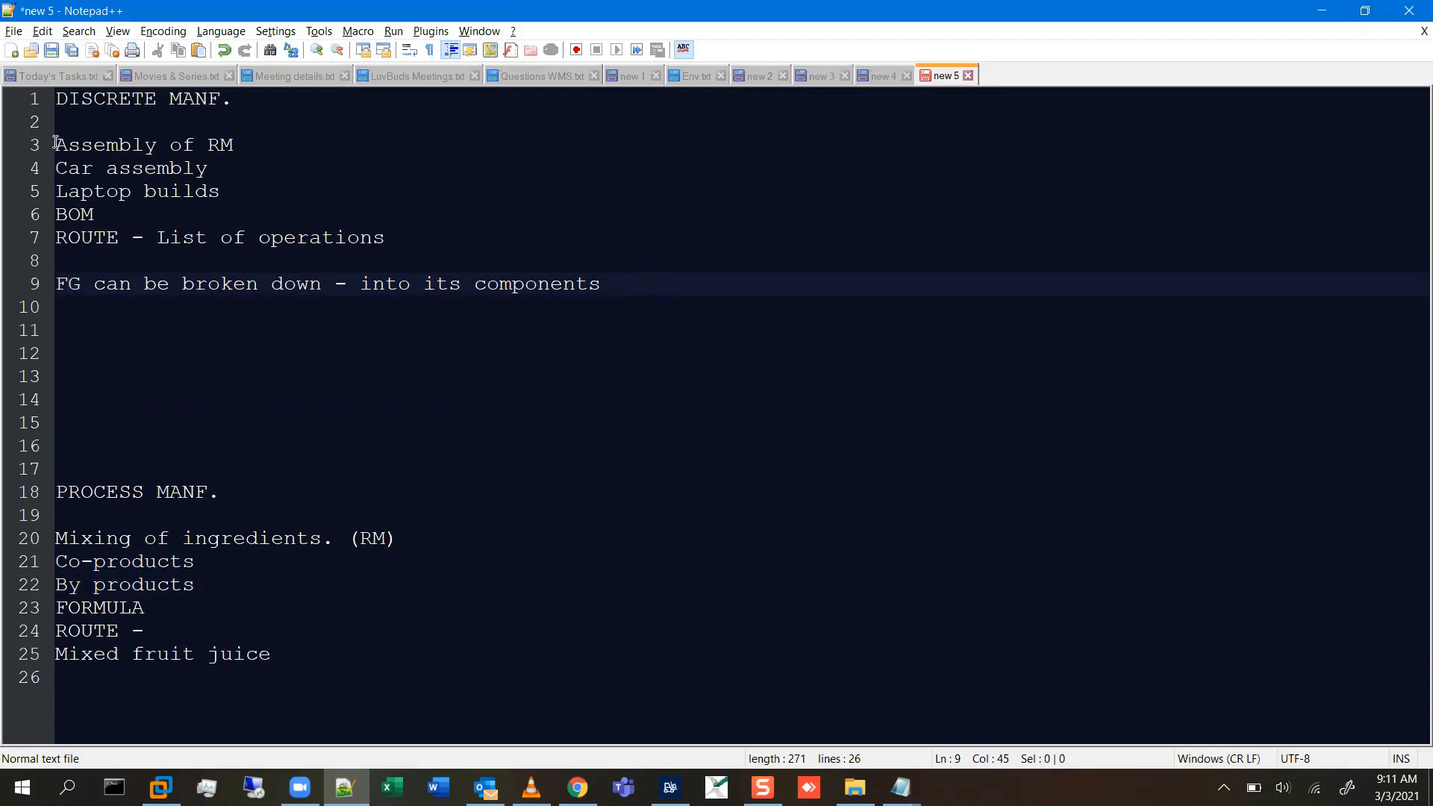
{"action": "left_click_drag", "start_coordinate": [56, 141], "coordinate": [385, 237]}
{"action": "left_click", "coordinate": [80, 288]}
{"action": "left_click", "coordinate": [613, 279], "text": "shift"}
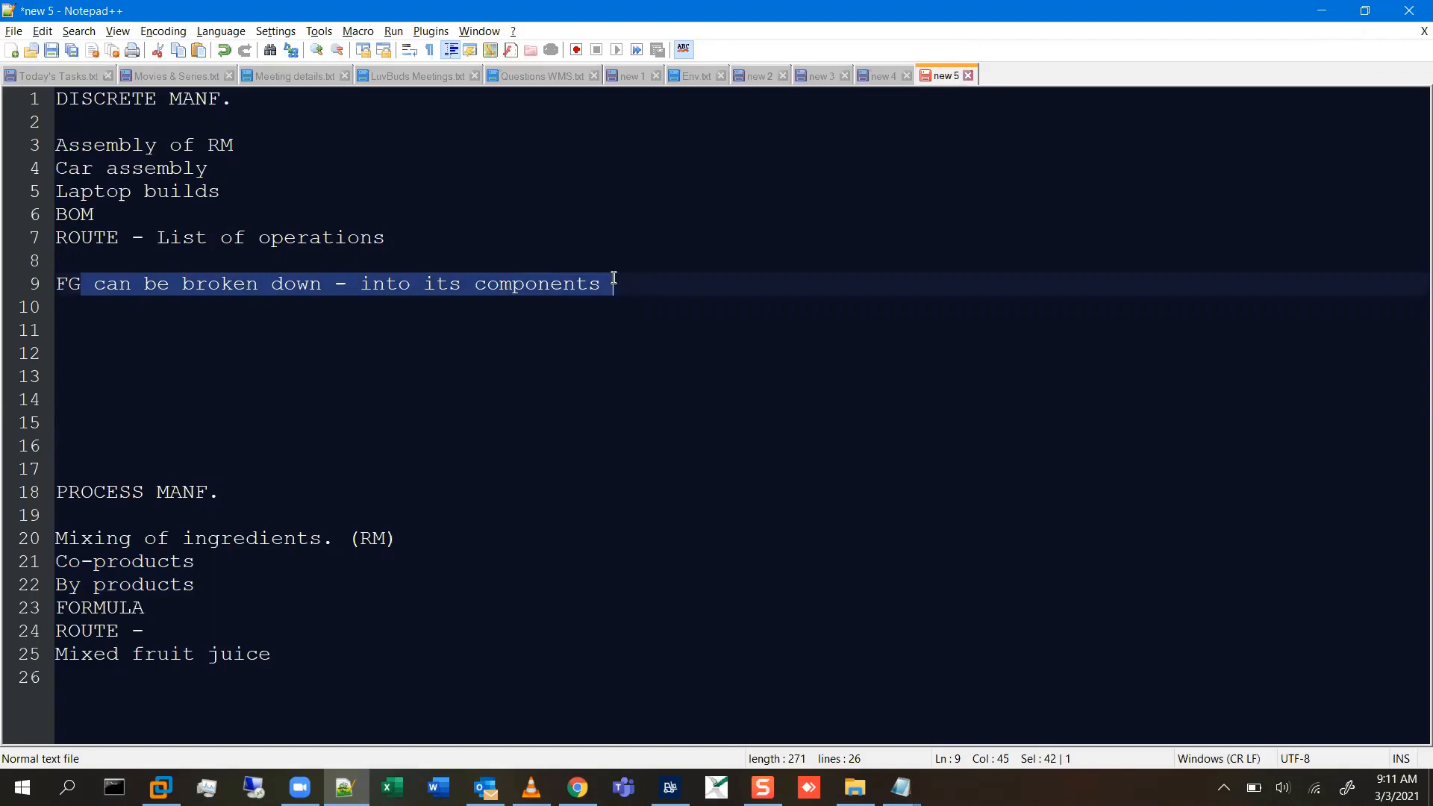
{"action": "left_click", "coordinate": [624, 293]}
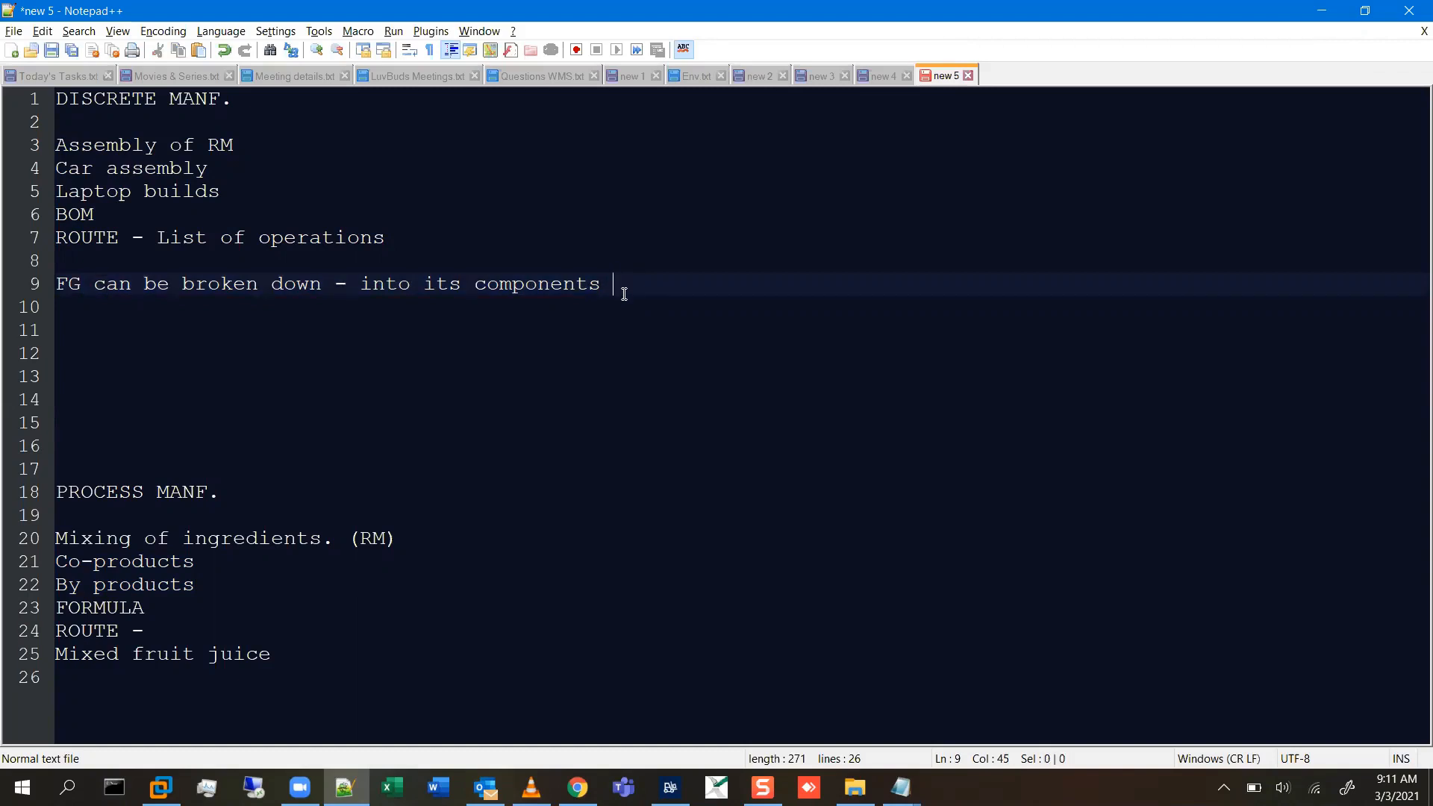
{"action": "left_click", "coordinate": [108, 147]}
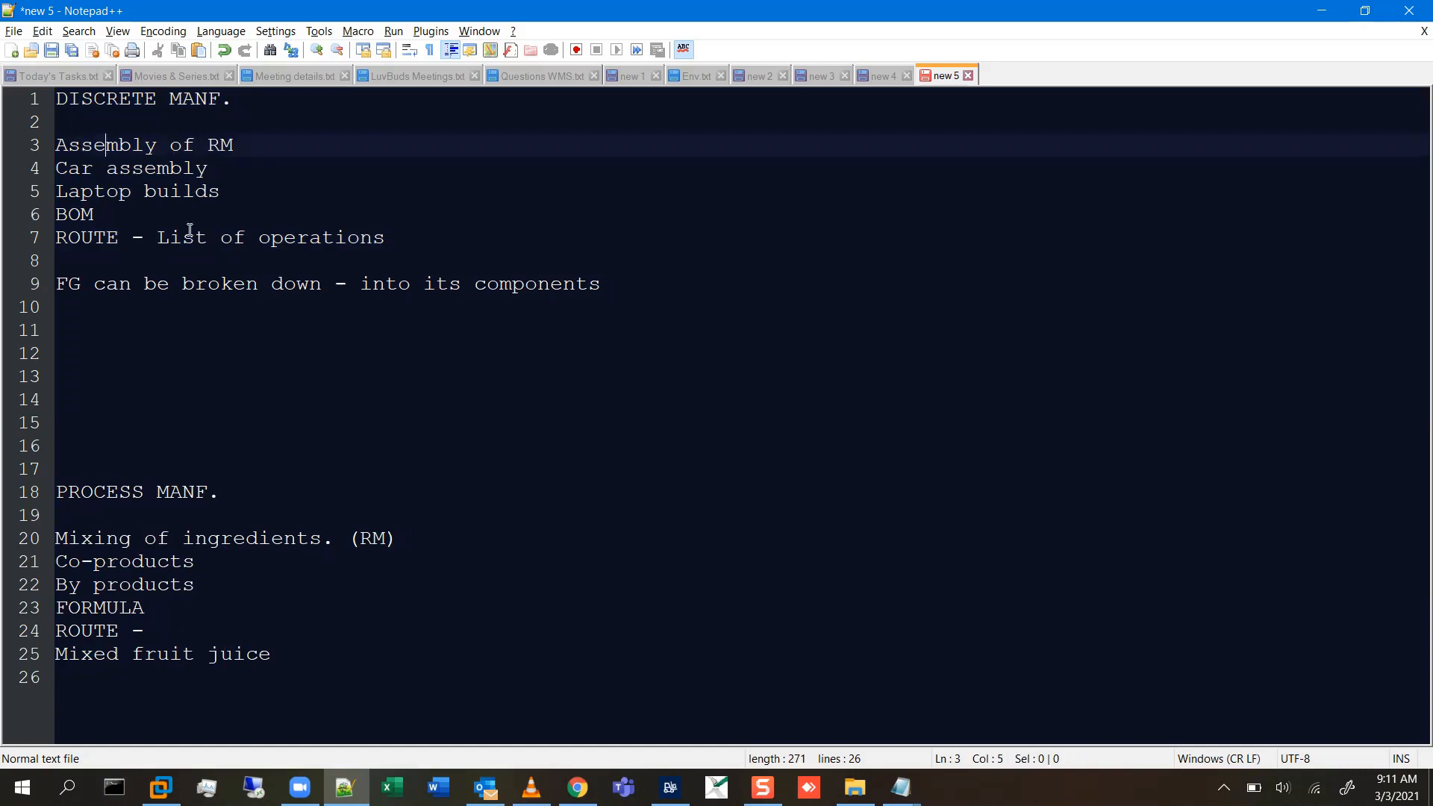
{"action": "left_click_drag", "start_coordinate": [121, 239], "coordinate": [284, 241]}
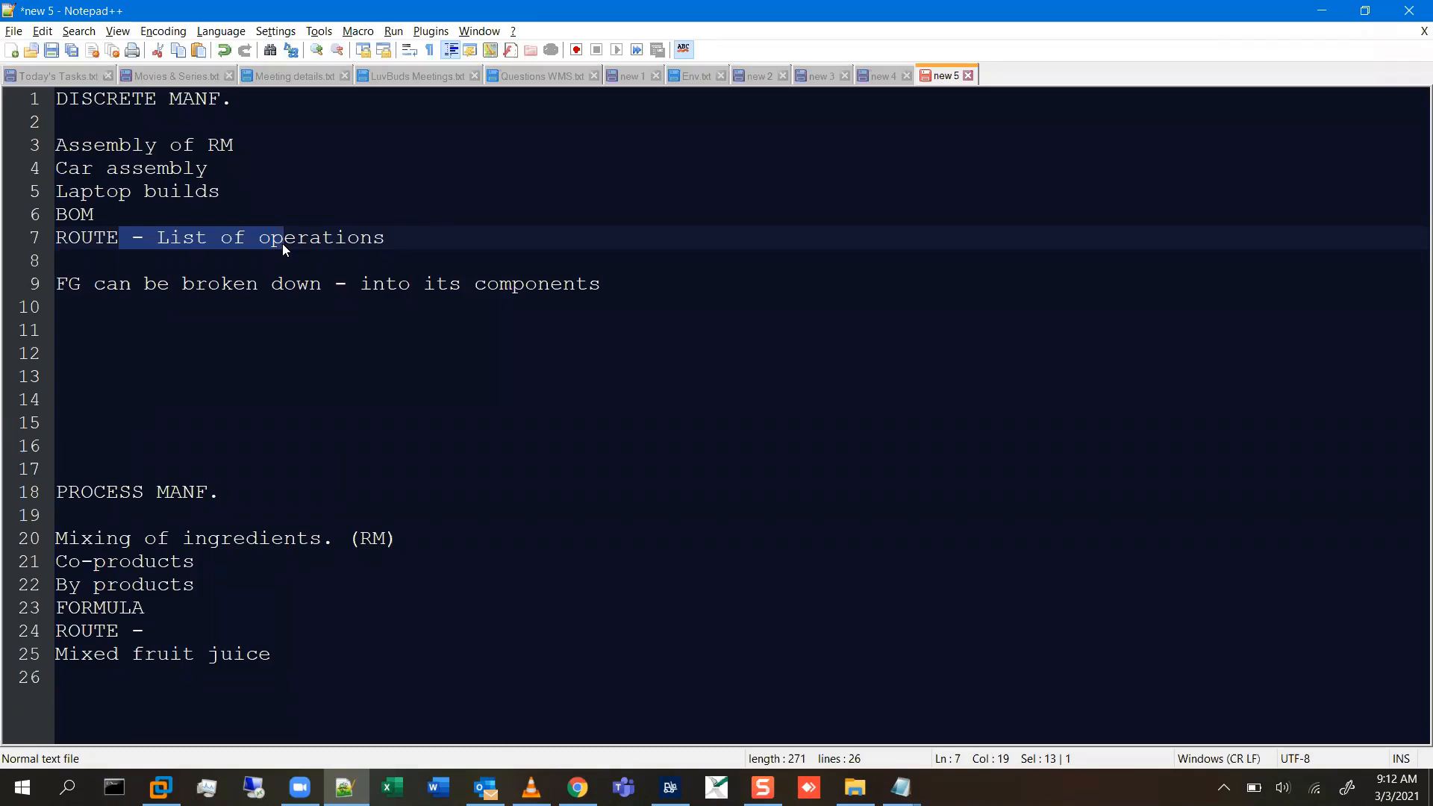
{"action": "left_click", "coordinate": [282, 244]}
{"action": "mouse_move", "coordinate": [309, 243]}
{"action": "left_mouse_down"}
{"action": "mouse_move", "coordinate": [403, 244]}
{"action": "mouse_move", "coordinate": [159, 243]}
{"action": "mouse_move", "coordinate": [321, 239]}
{"action": "mouse_move", "coordinate": [308, 239]}
{"action": "left_mouse_up"}
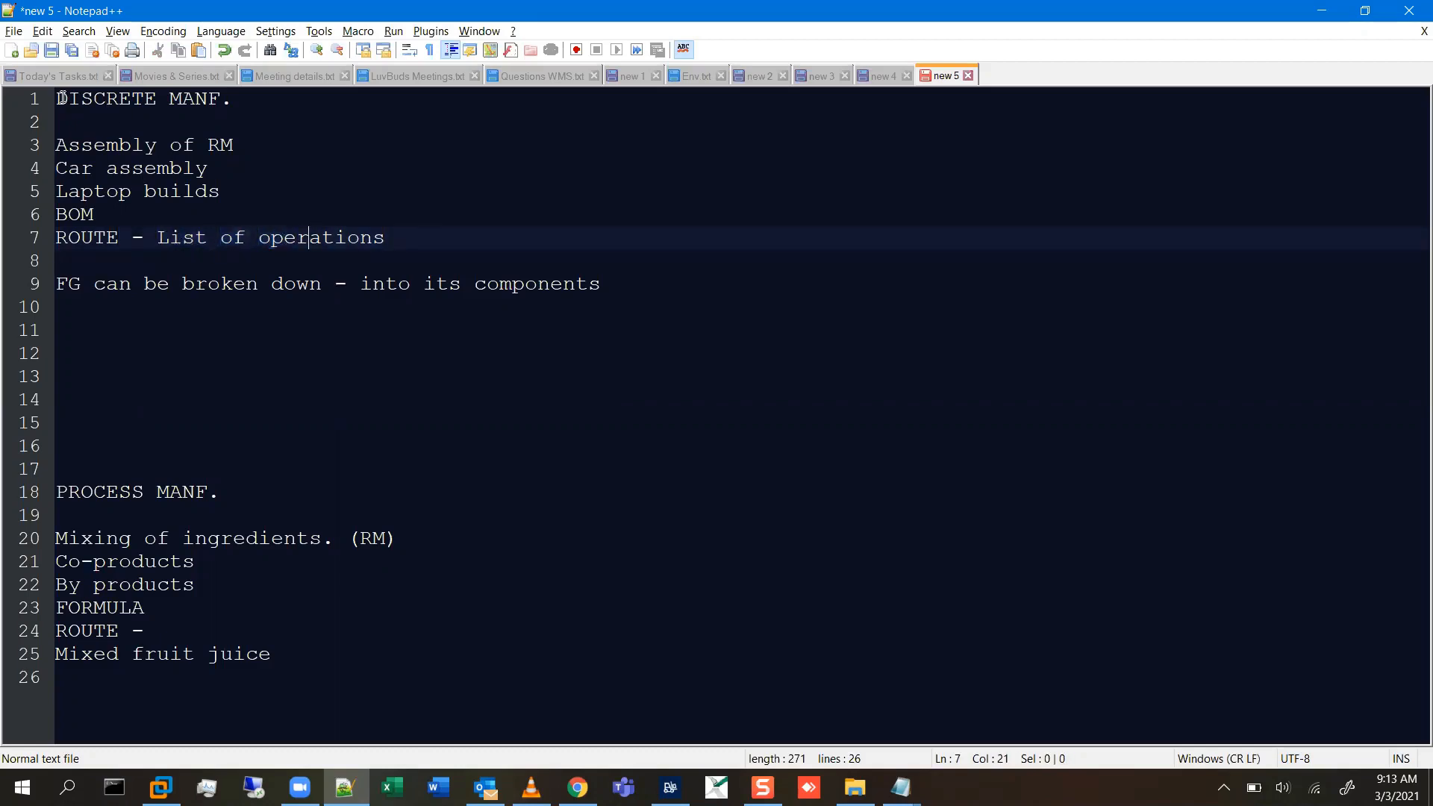
- Compare the whole DISCRETE MANF. section with the PROCESS MANF. section, including BOM against FORMULA
{"action": "left_click_drag", "start_coordinate": [60, 98], "coordinate": [665, 299]}
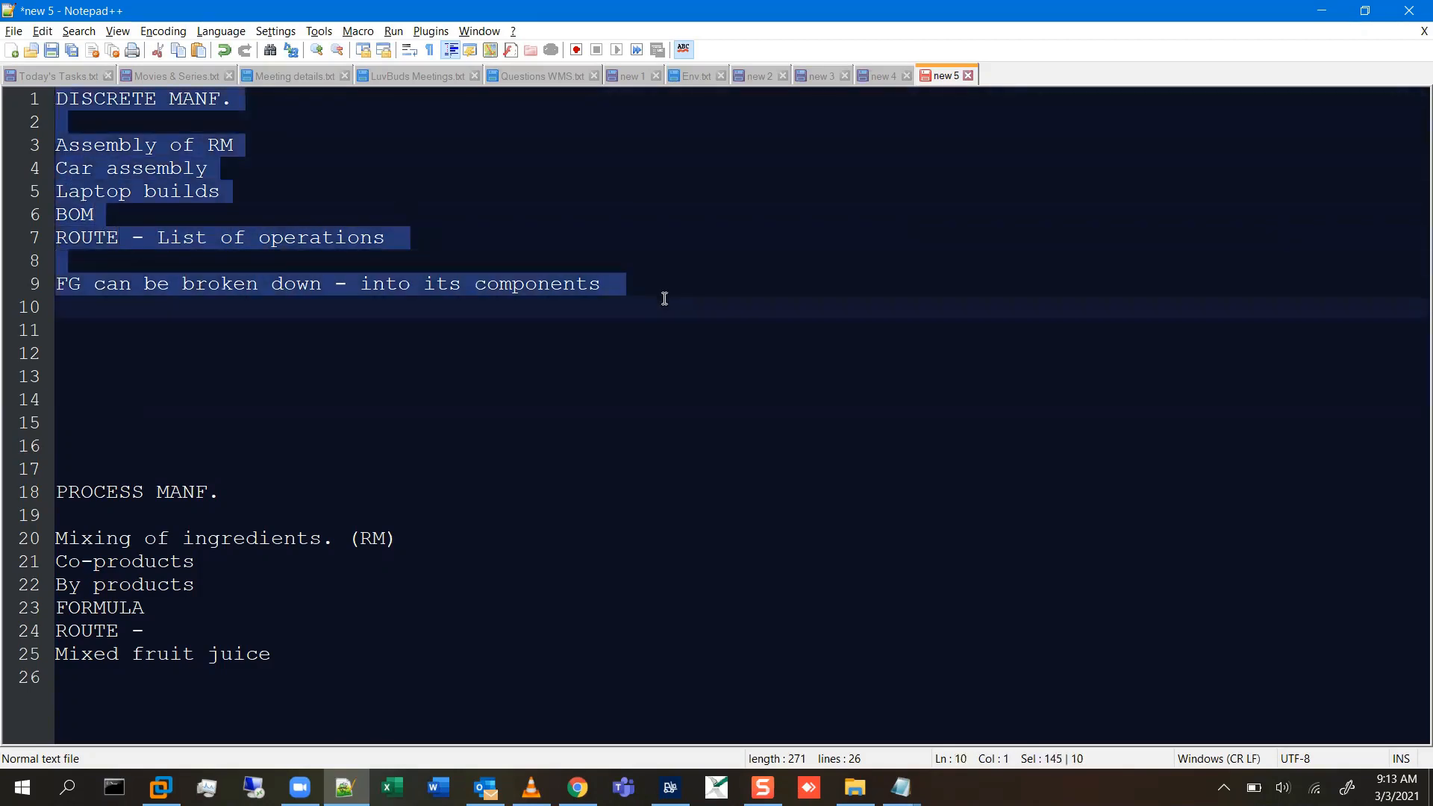
{"action": "left_click", "coordinate": [59, 491]}
{"action": "left_click_drag", "start_coordinate": [95, 568], "coordinate": [303, 652]}
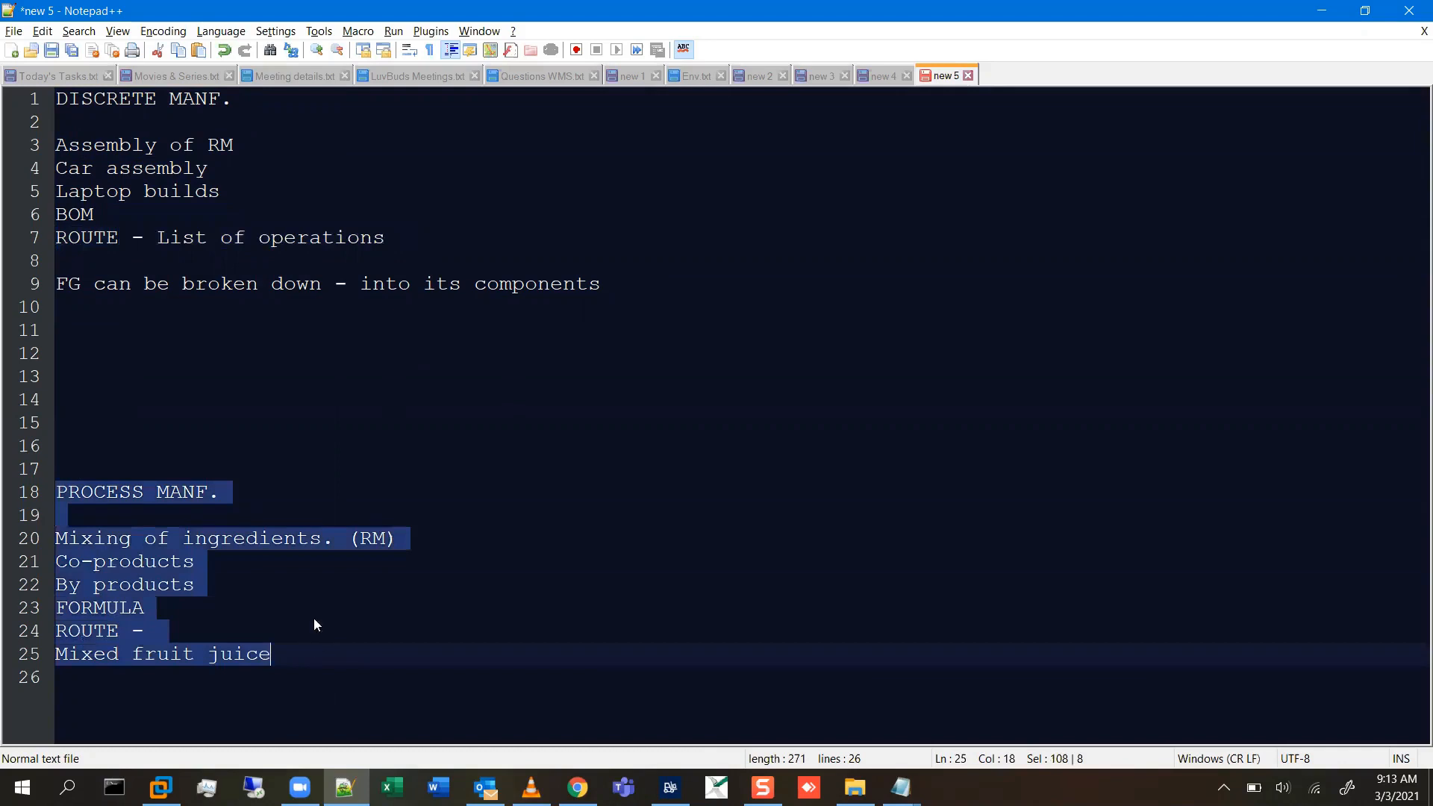
{"action": "left_click_drag", "start_coordinate": [623, 291], "coordinate": [38, 103]}
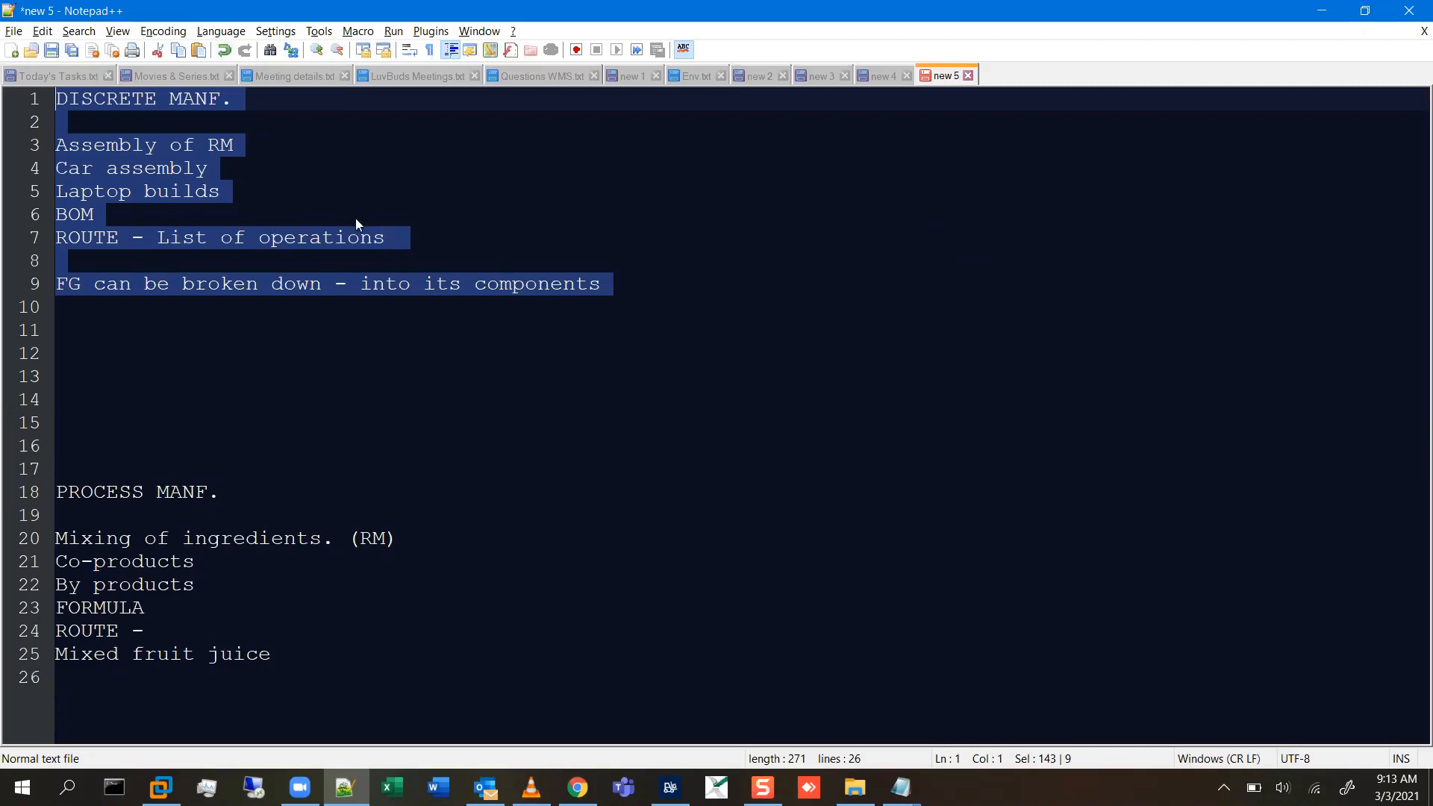
{"action": "left_click", "coordinate": [464, 443]}
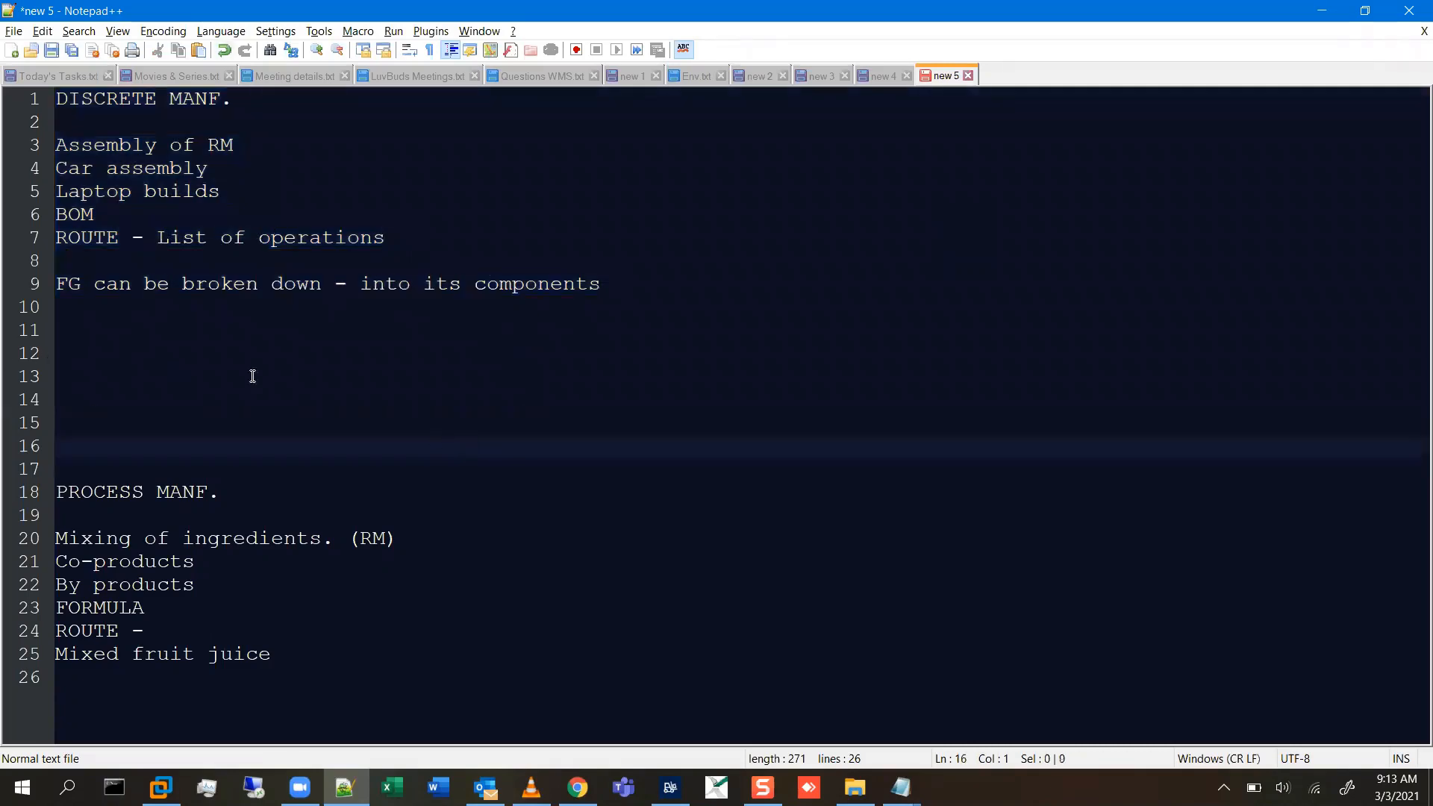
{"action": "left_click_drag", "start_coordinate": [730, 387], "coordinate": [348, 381]}
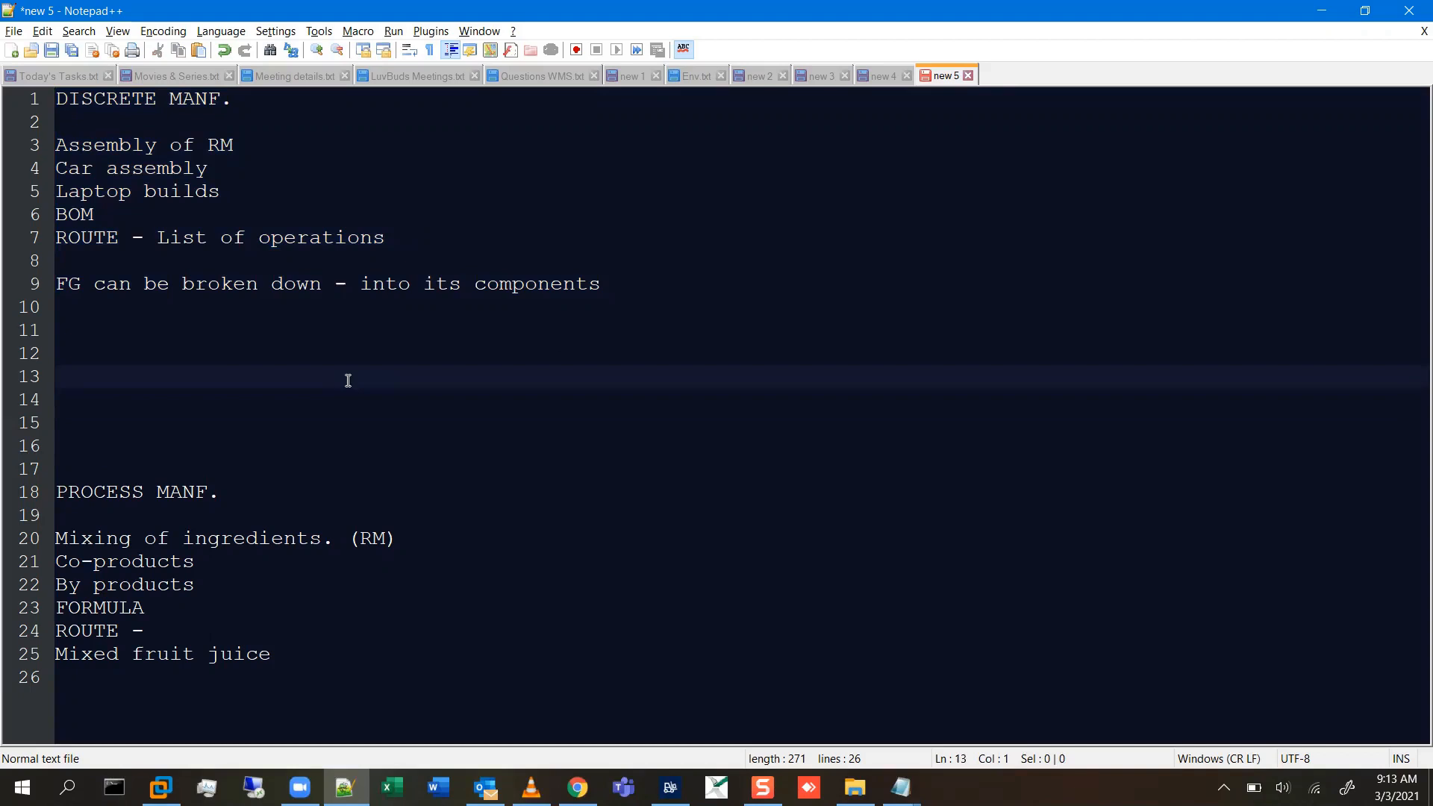
{"action": "left_click_drag", "start_coordinate": [57, 211], "coordinate": [441, 230]}
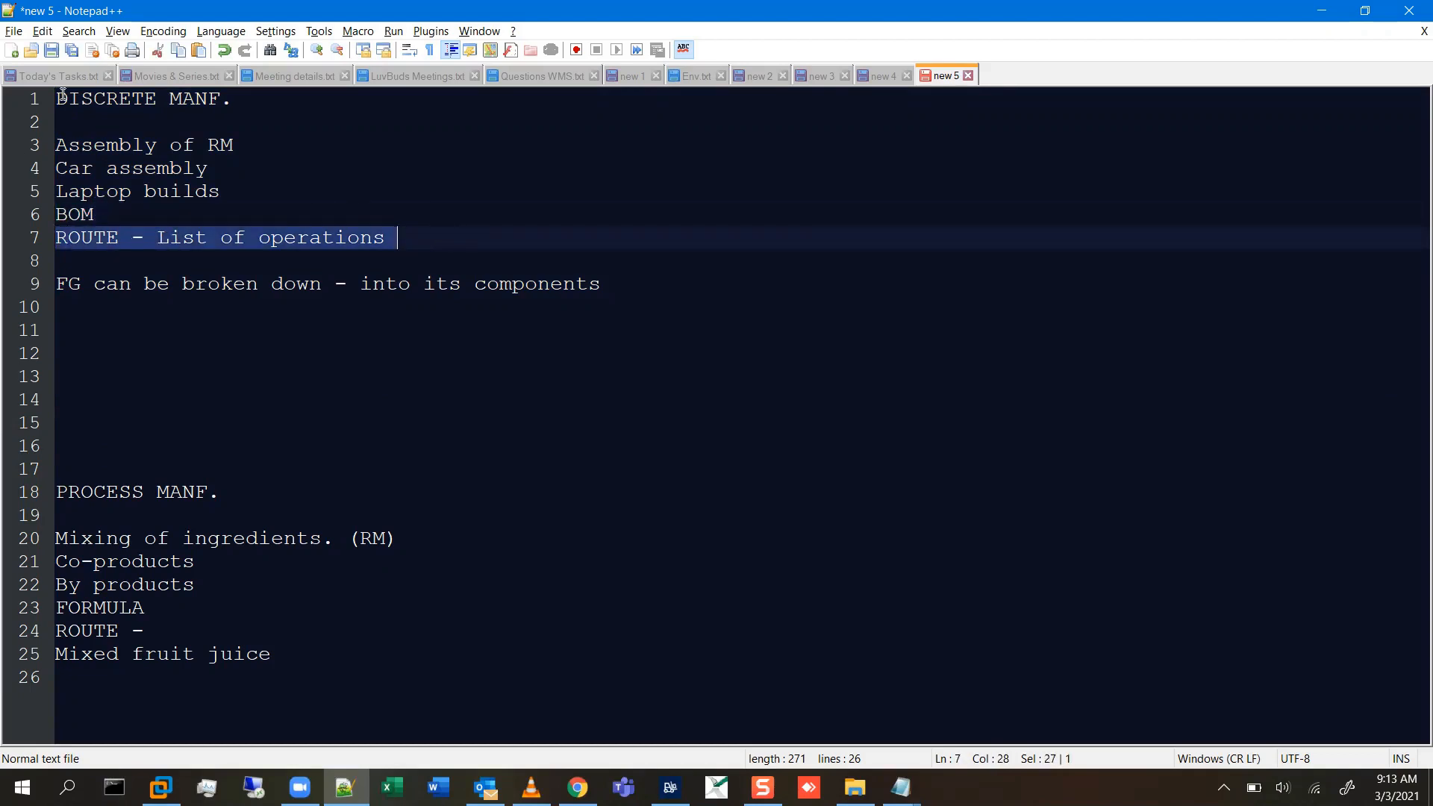
{"action": "left_click_drag", "start_coordinate": [62, 92], "coordinate": [662, 281]}
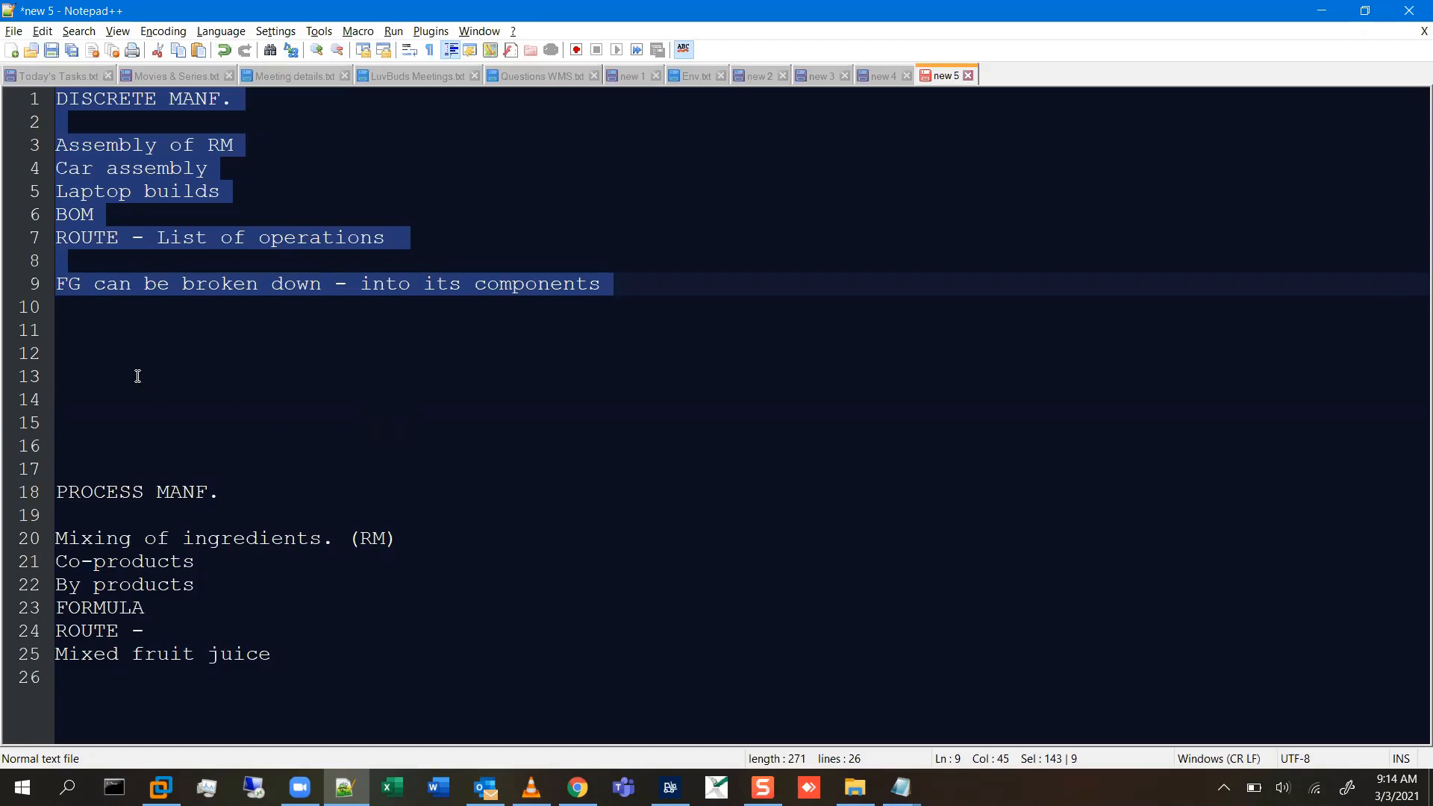
{"action": "left_click_drag", "start_coordinate": [60, 479], "coordinate": [278, 700]}
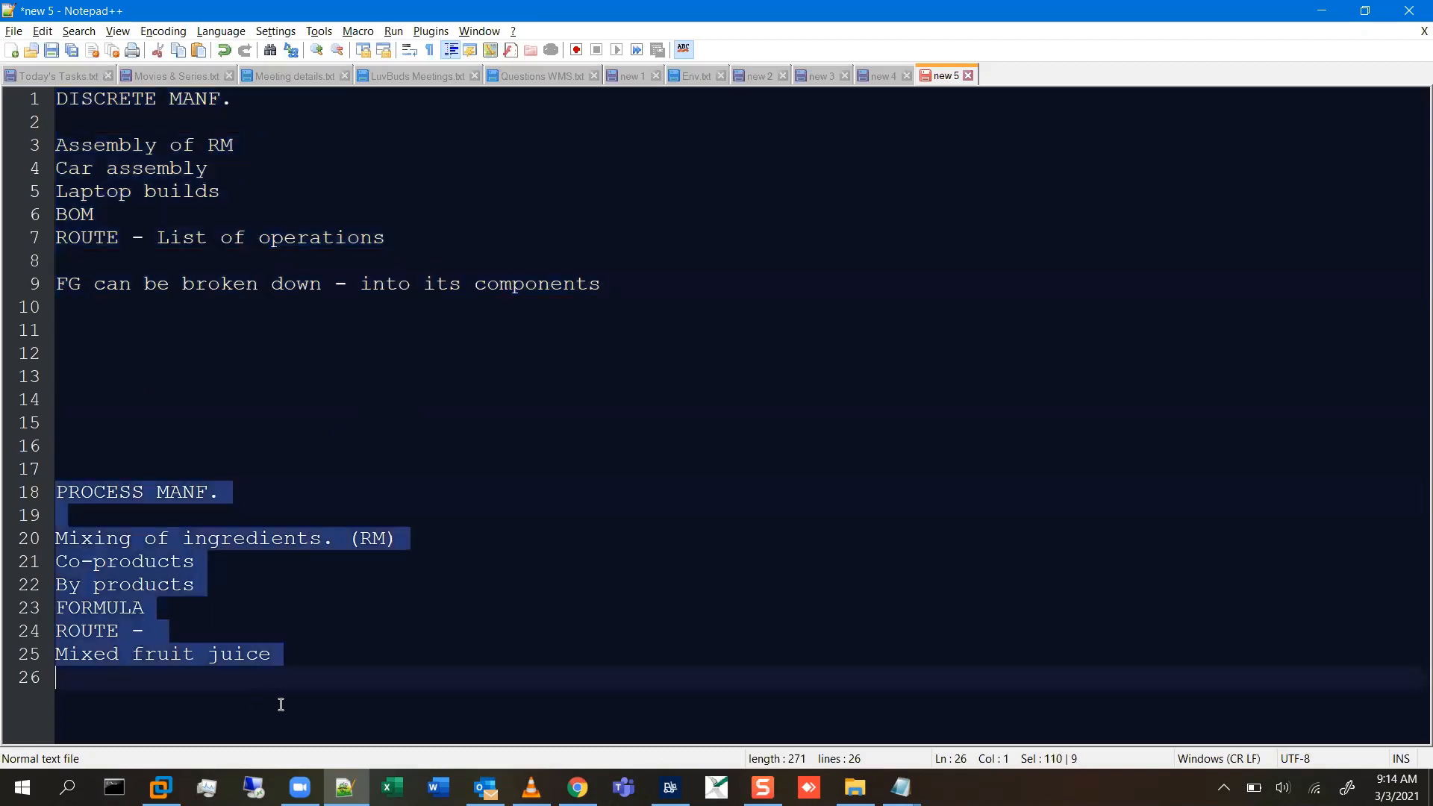
{"action": "left_click", "coordinate": [20, 478]}
{"action": "left_click_drag", "start_coordinate": [358, 678], "coordinate": [58, 422]}
{"action": "left_click_drag", "start_coordinate": [289, 336], "coordinate": [6, 110]}
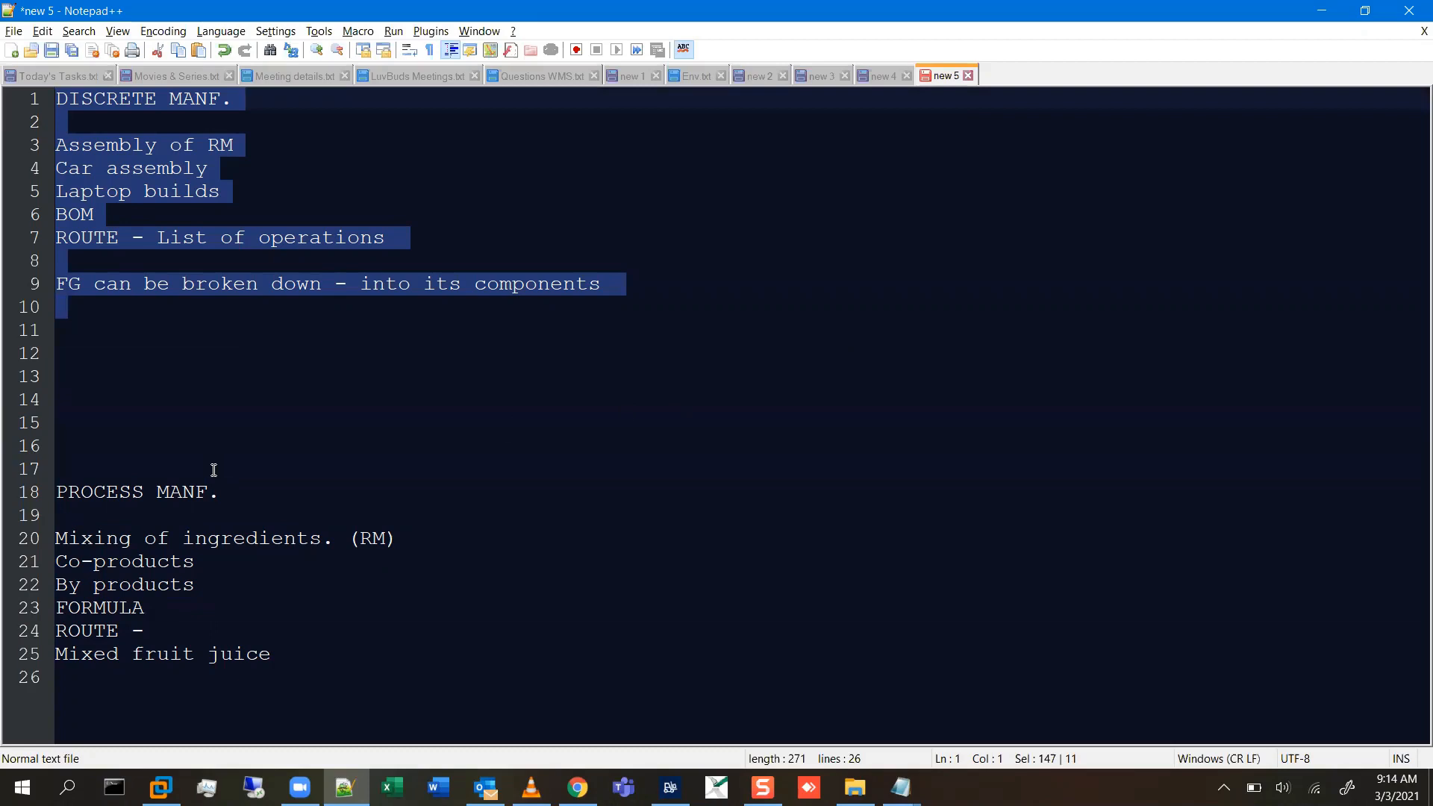
{"action": "left_click", "coordinate": [303, 352]}
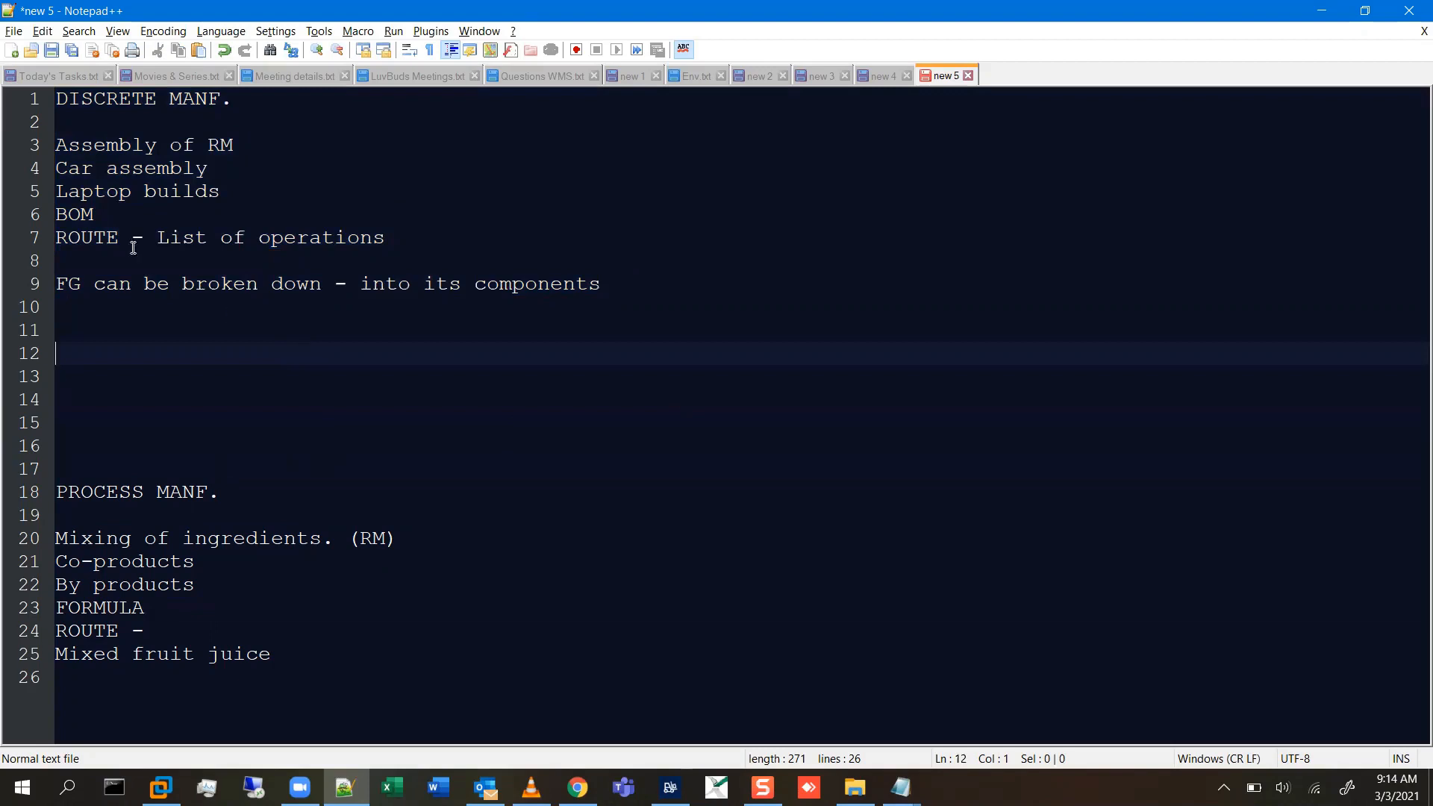
{"action": "left_click", "coordinate": [59, 213]}
{"action": "left_click_drag", "start_coordinate": [60, 213], "coordinate": [123, 207]}
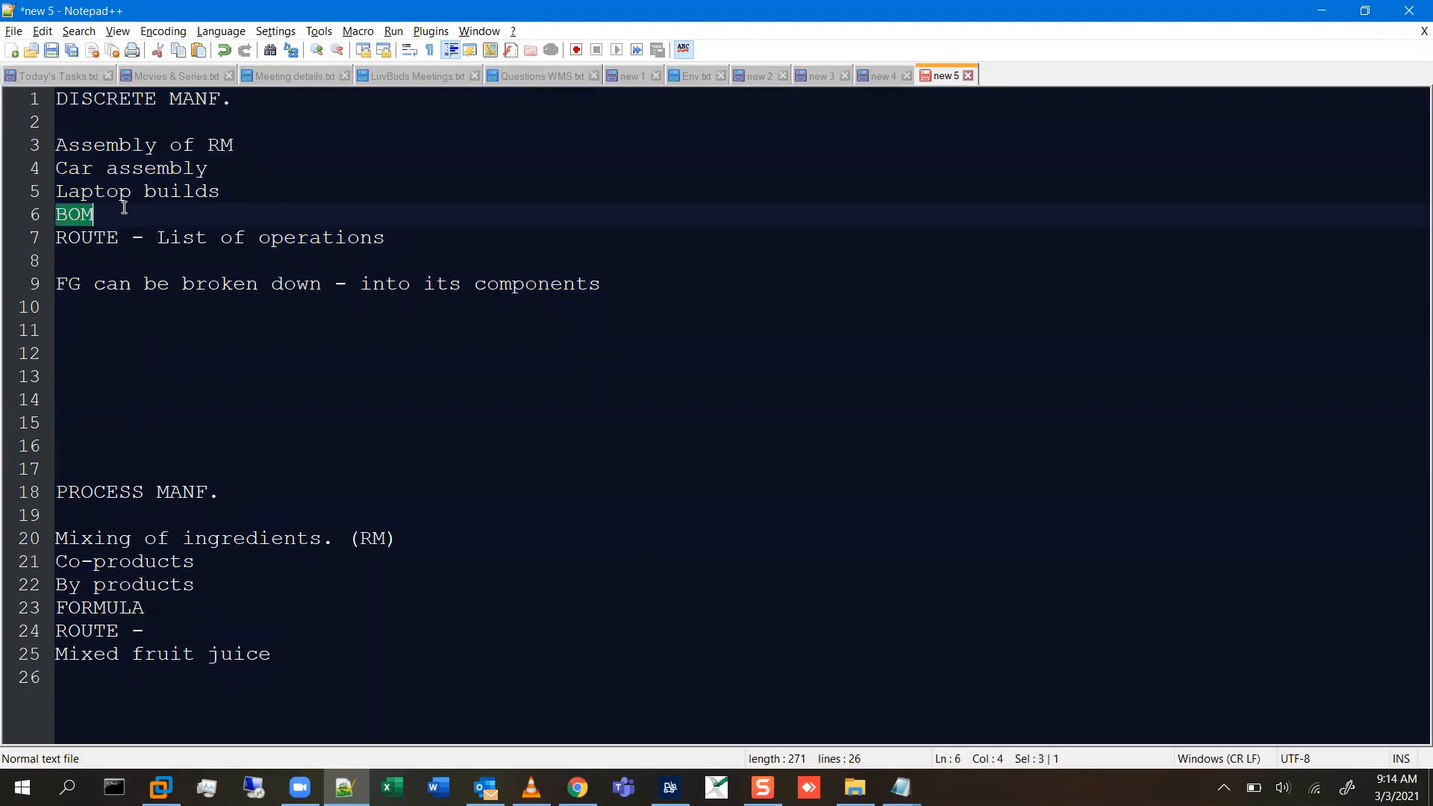
{"action": "left_click_drag", "start_coordinate": [57, 608], "coordinate": [148, 608]}
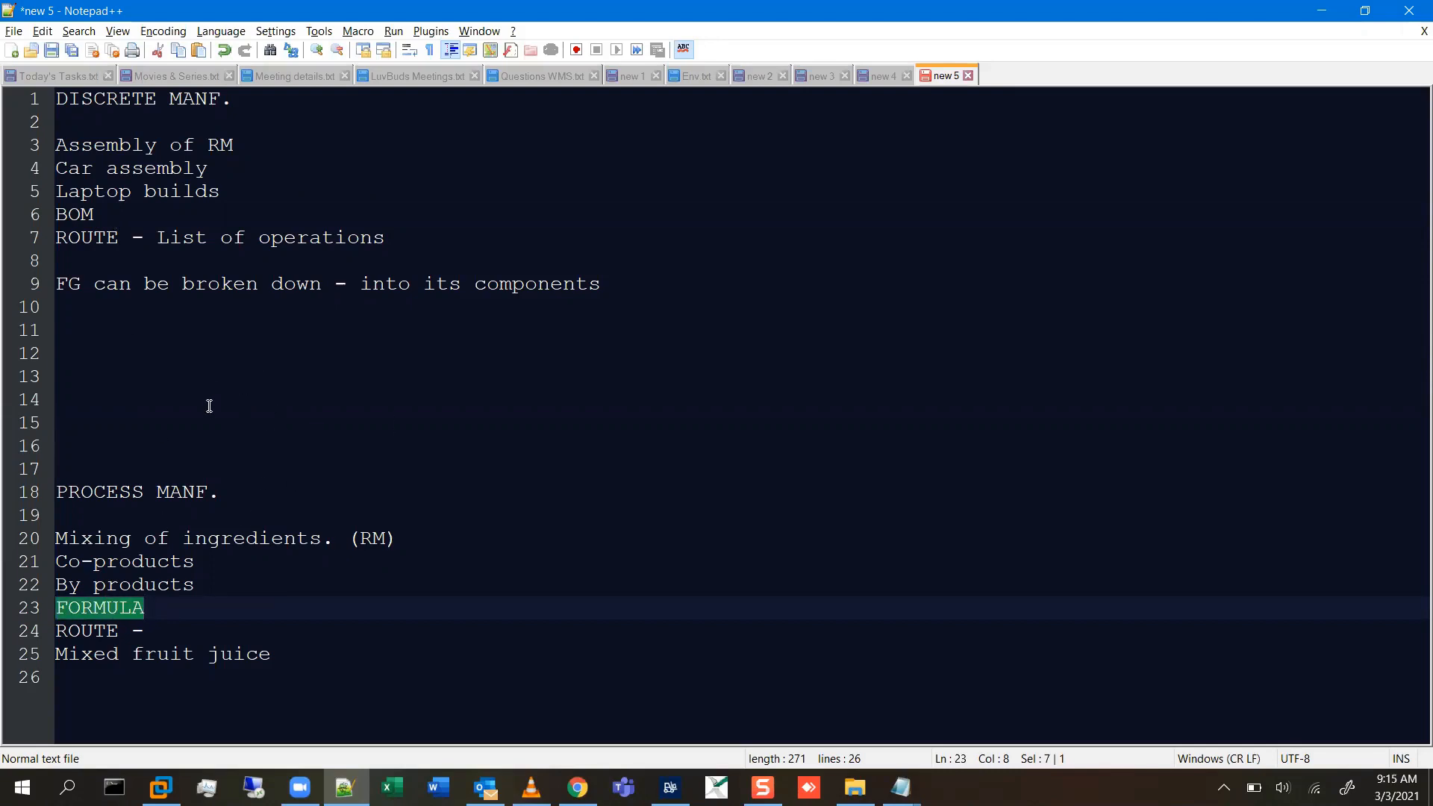
- Switch to Finance and Operations in the browser and dismiss the completion notice and the lost-connection message
{"action": "left_click", "coordinate": [577, 787]}
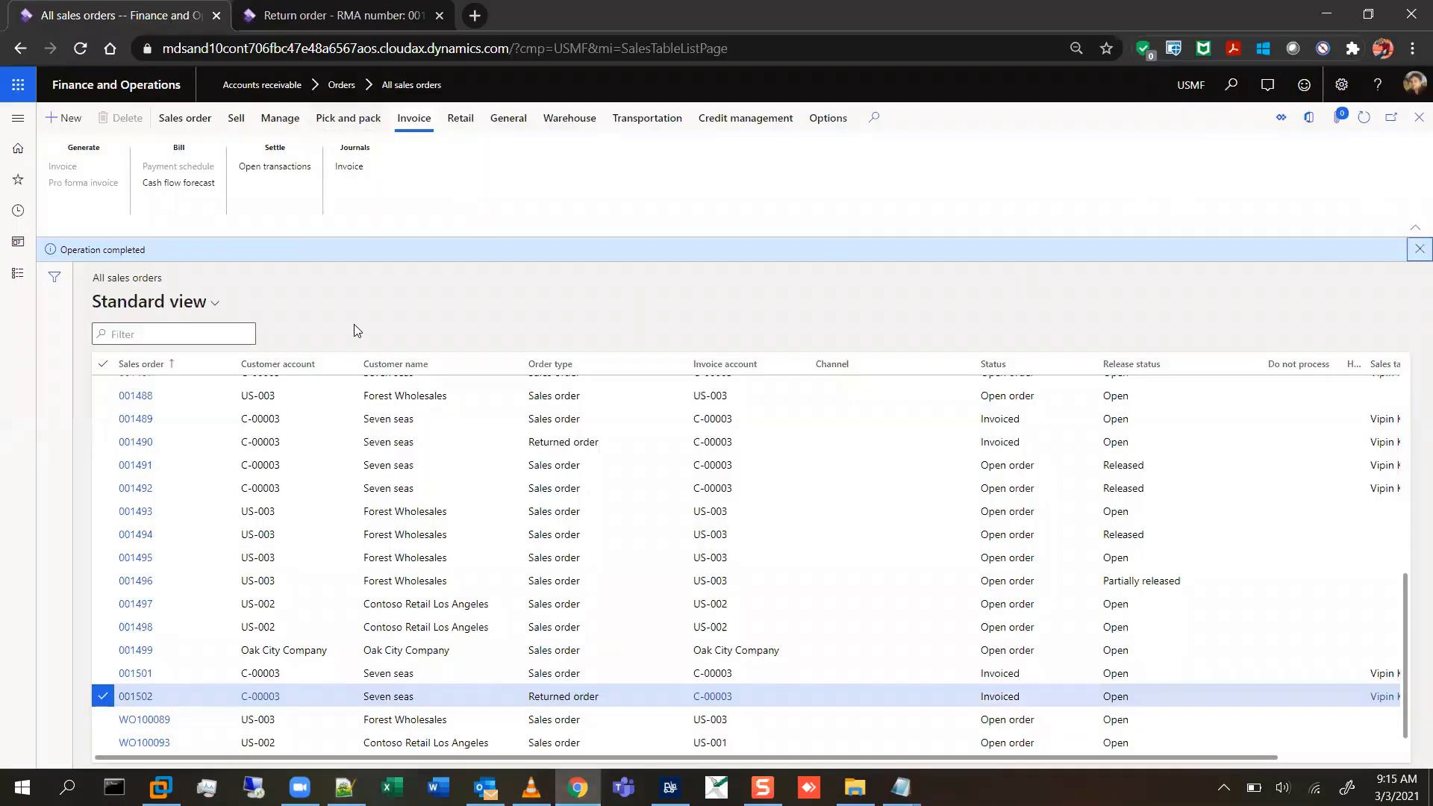
{"action": "left_click", "coordinate": [1419, 249]}
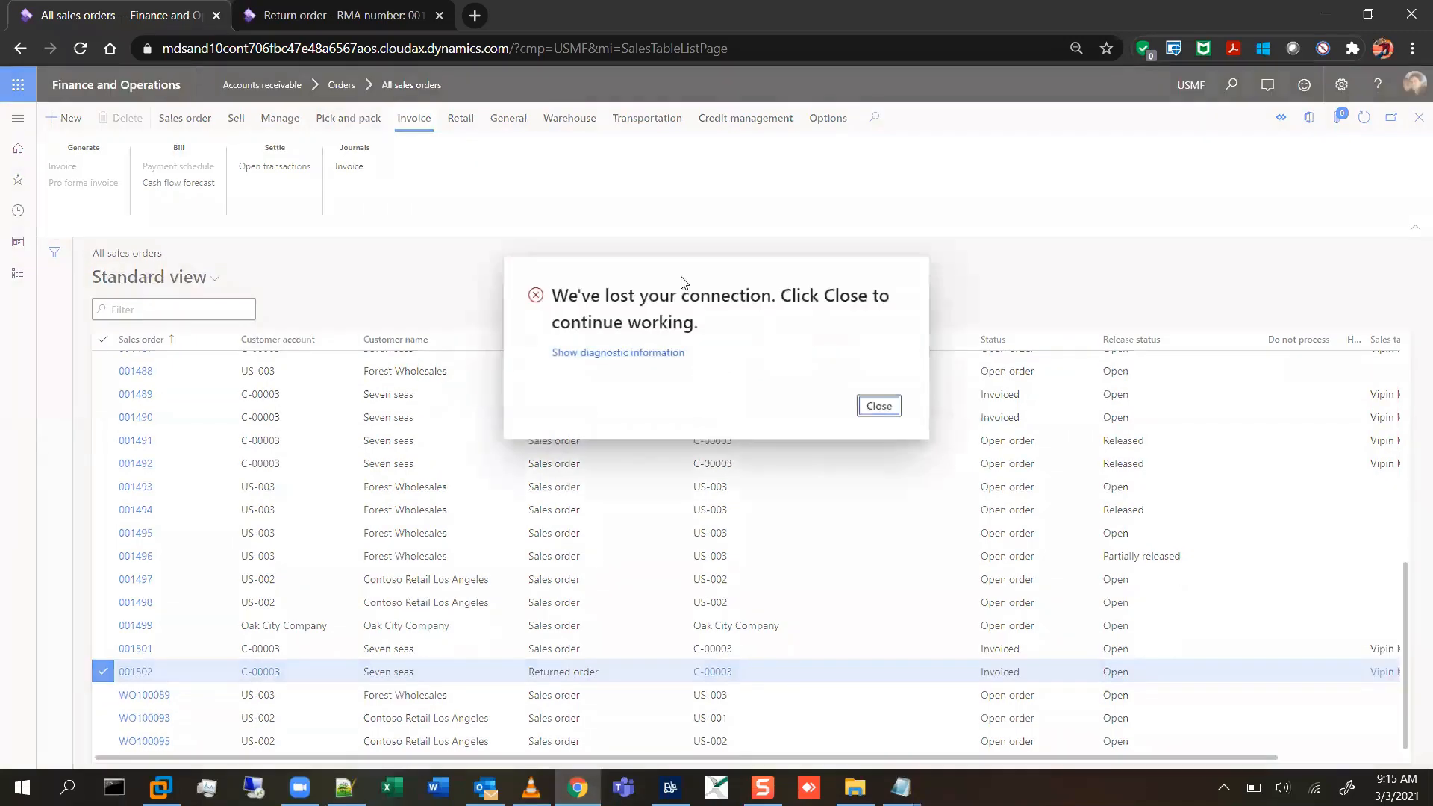
{"action": "left_click", "coordinate": [878, 406]}
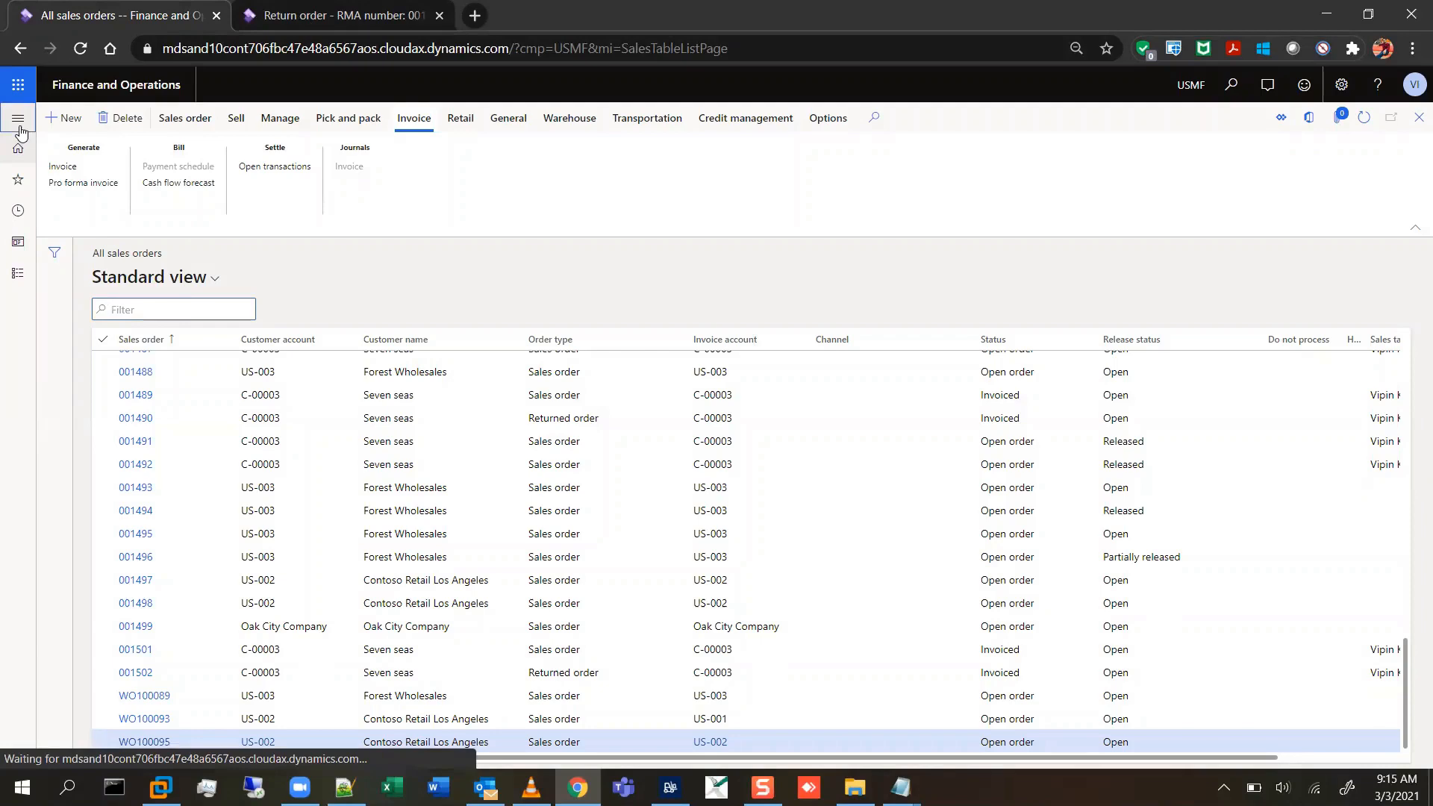
- Show the pages of the Production control module in the navigation
{"action": "left_click", "coordinate": [18, 179]}
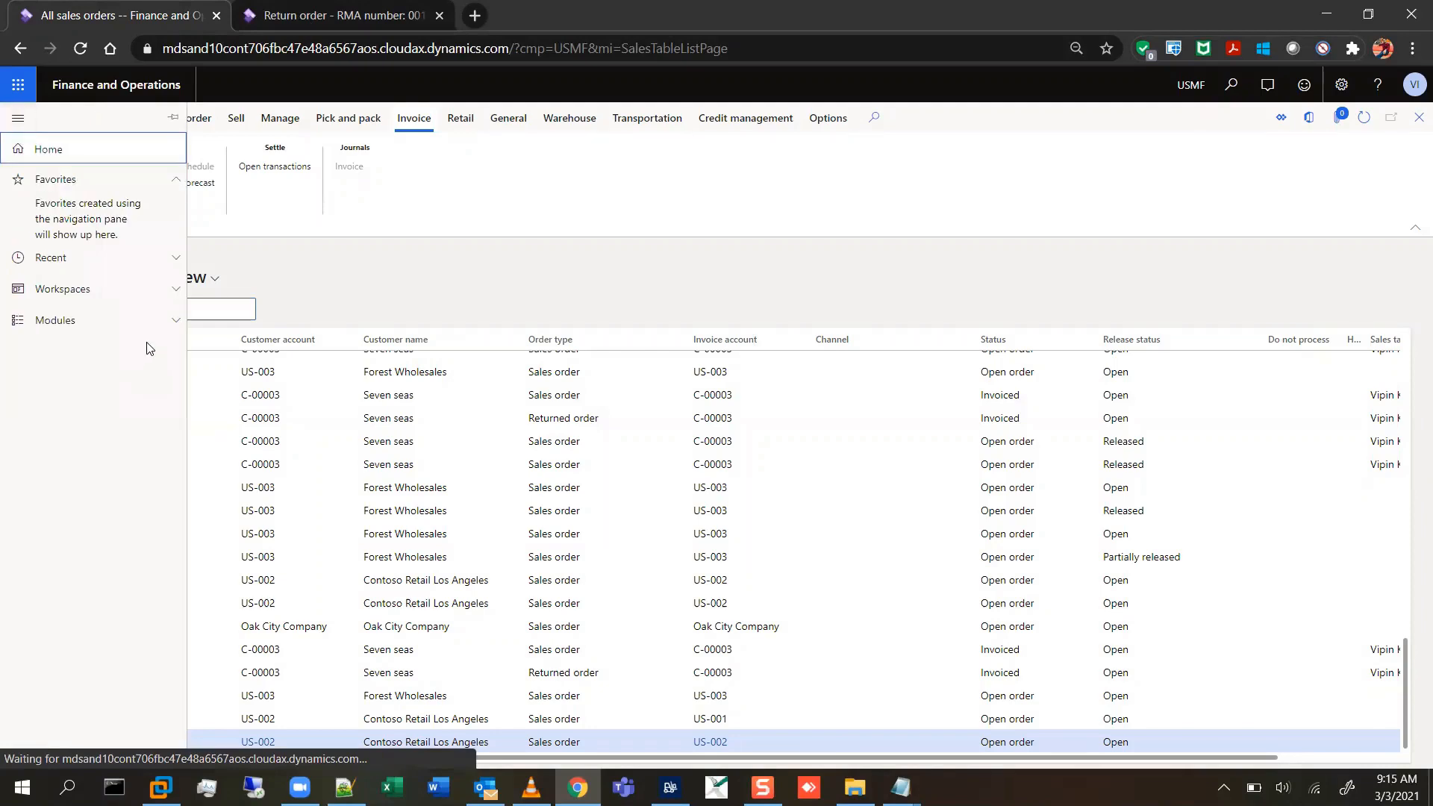
{"action": "left_click", "coordinate": [144, 333]}
{"action": "scroll", "coordinate": [140, 491], "scroll_direction": "down", "scroll_amount": 8}
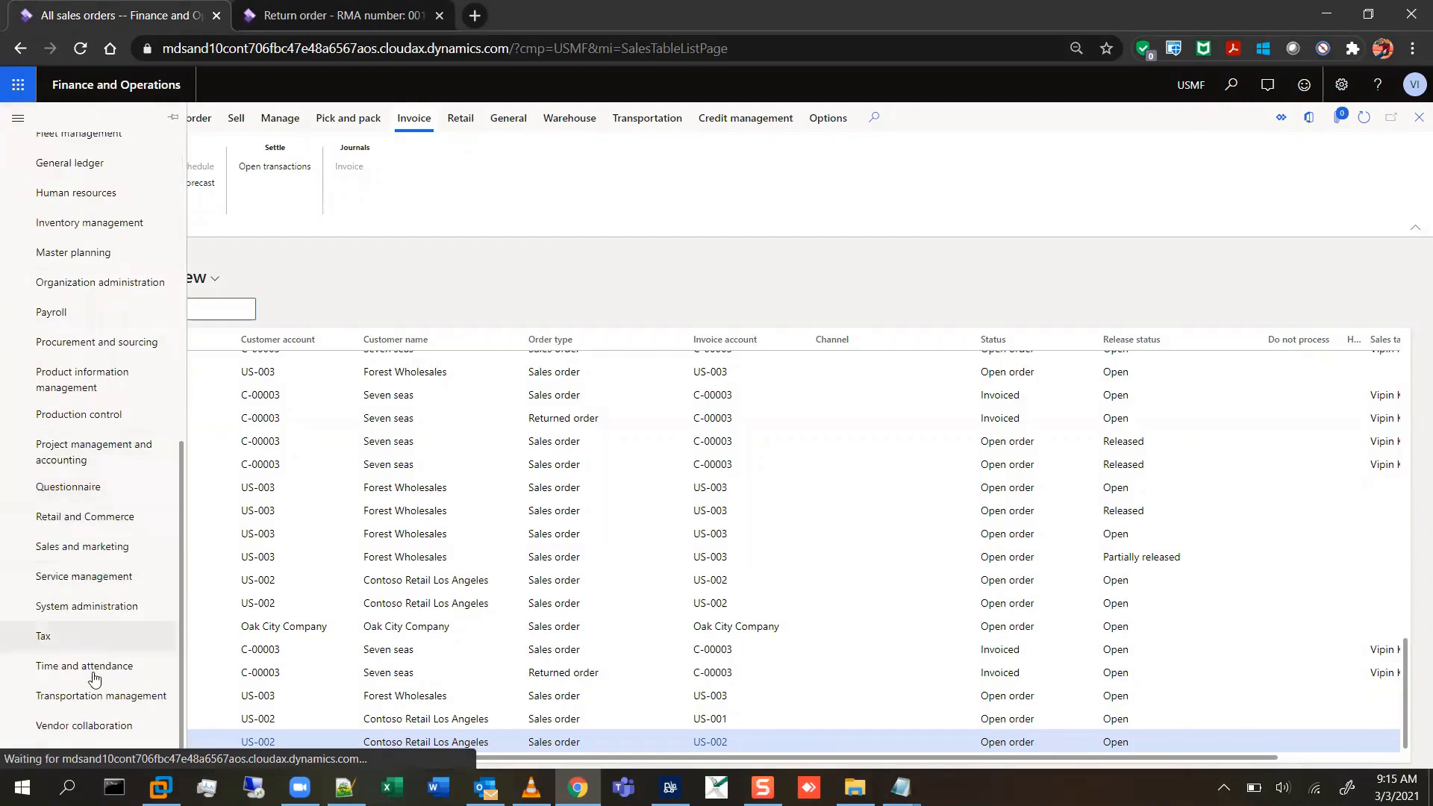
{"action": "left_click", "coordinate": [101, 415]}
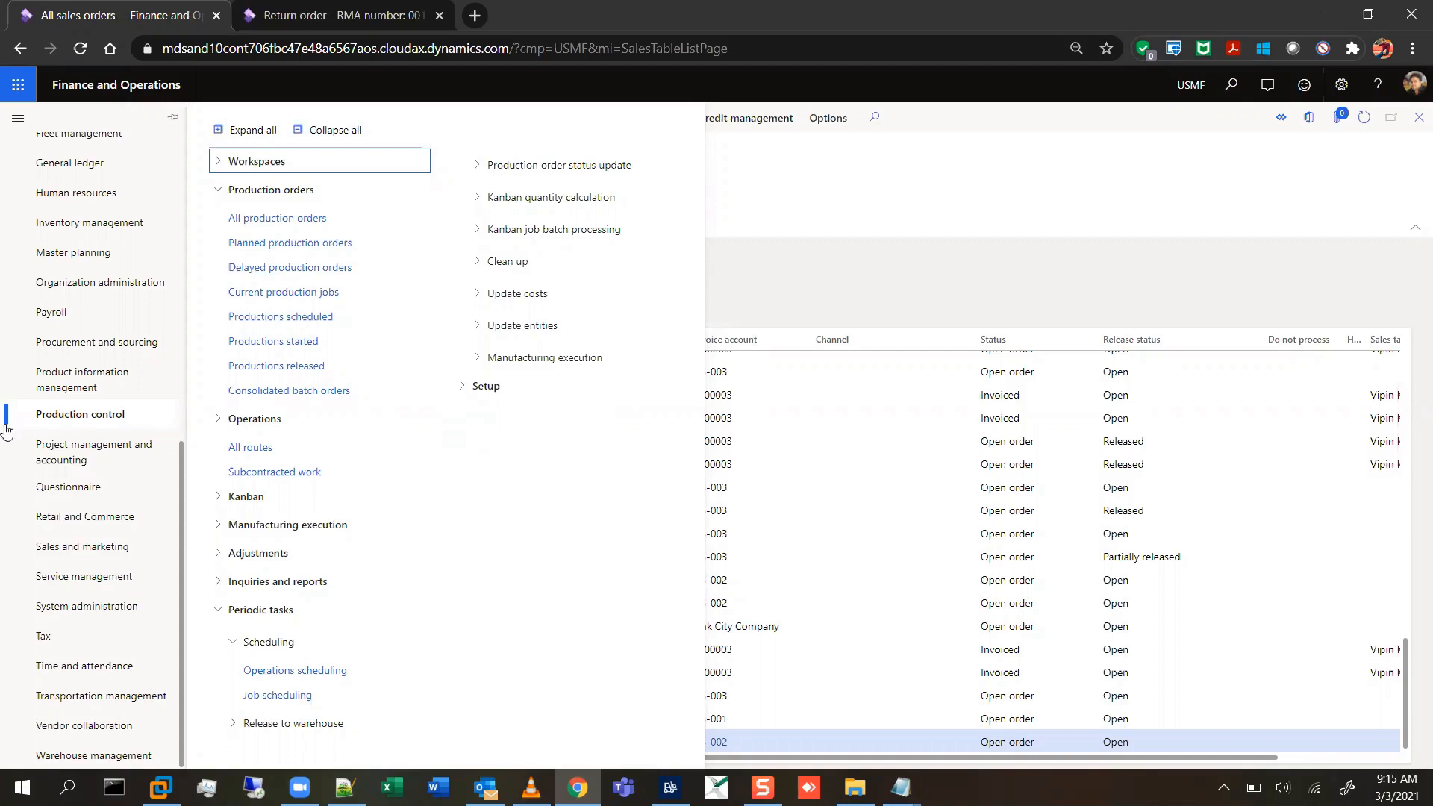
- Open Released products in Product information management and examine the default order type in item 001's default order settings
{"action": "scroll", "coordinate": [151, 503], "scroll_direction": "up", "scroll_amount": 1}
{"action": "scroll", "coordinate": [151, 503], "scroll_direction": "up", "scroll_amount": 5}
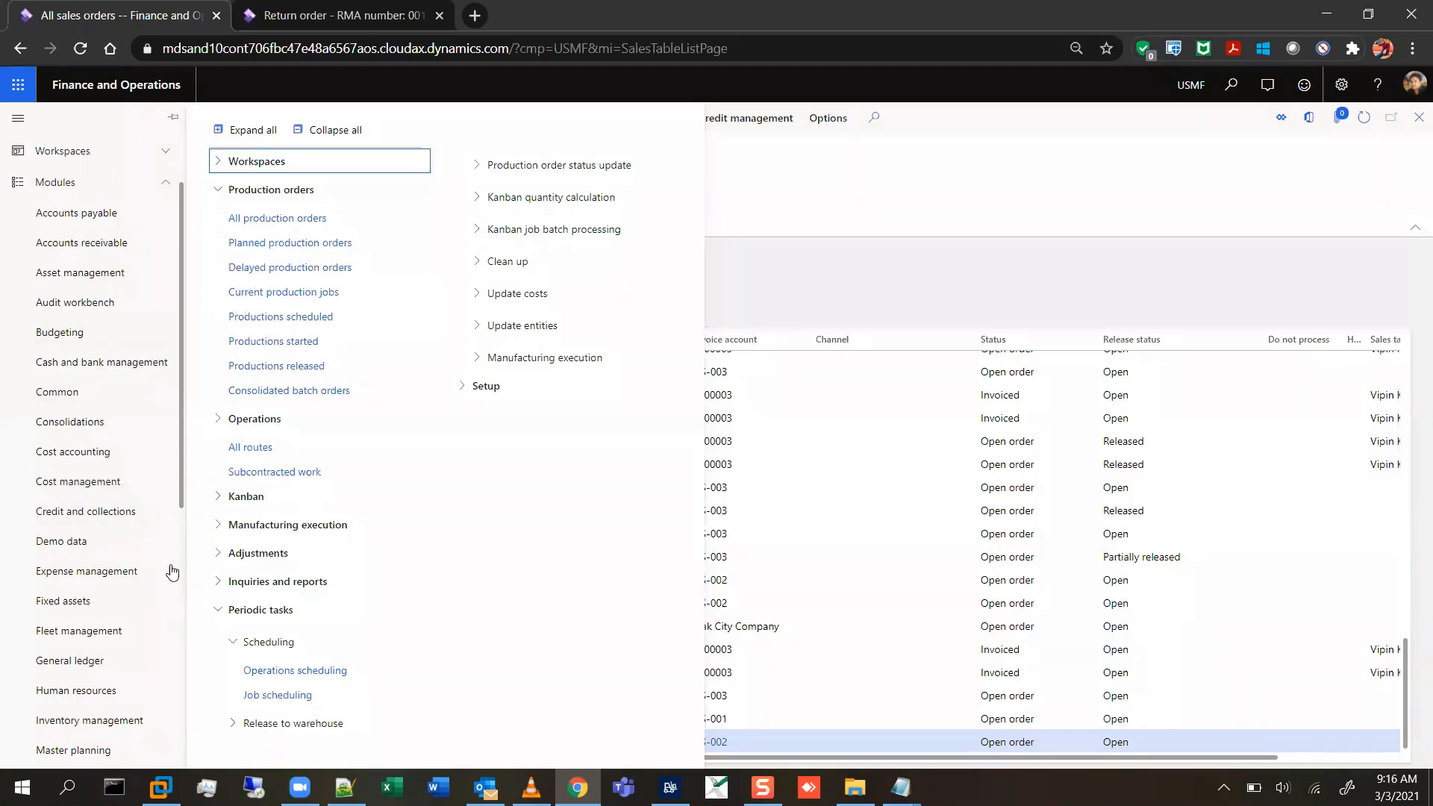
{"action": "scroll", "coordinate": [127, 459], "scroll_direction": "up", "scroll_amount": 2}
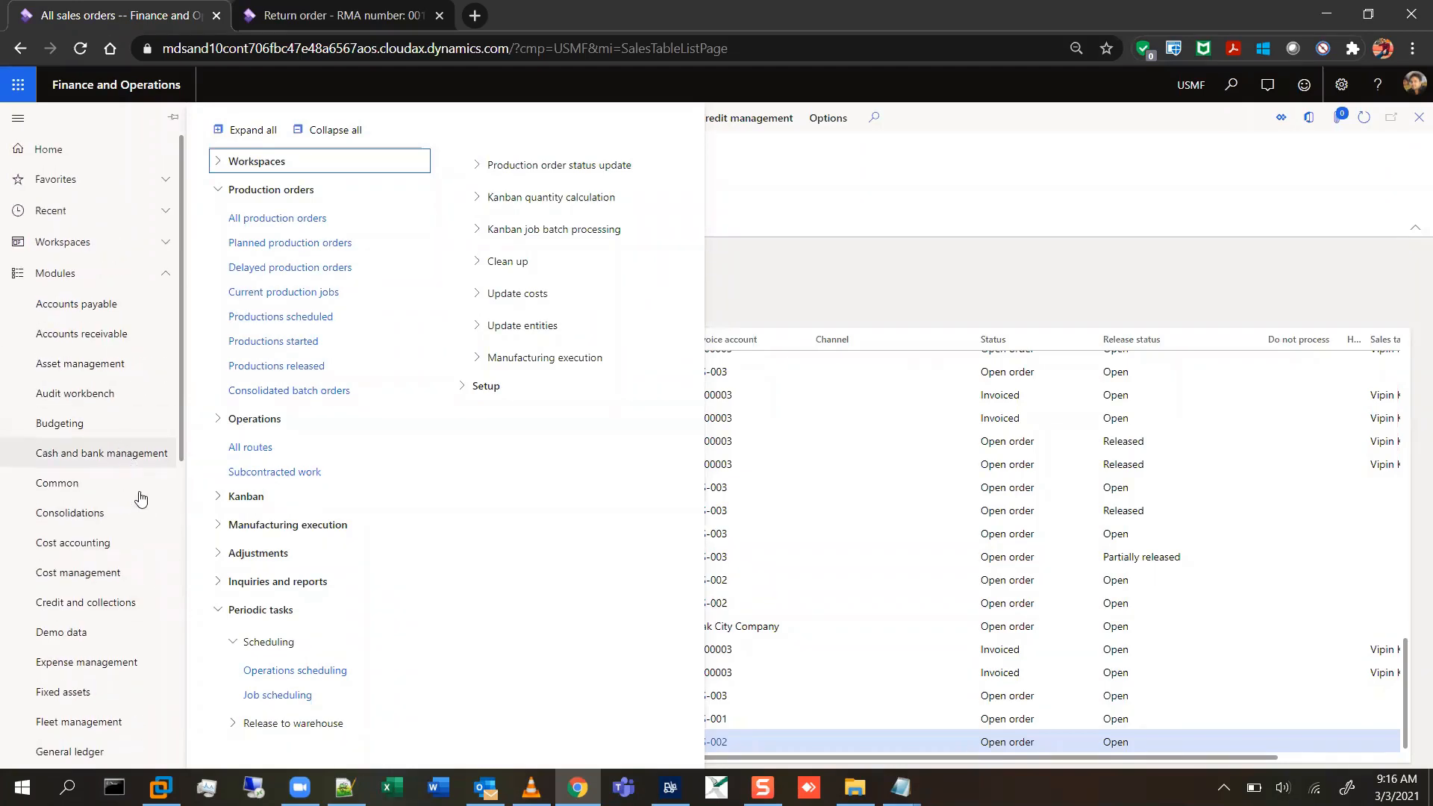
{"action": "scroll", "coordinate": [140, 499], "scroll_direction": "down", "scroll_amount": 5}
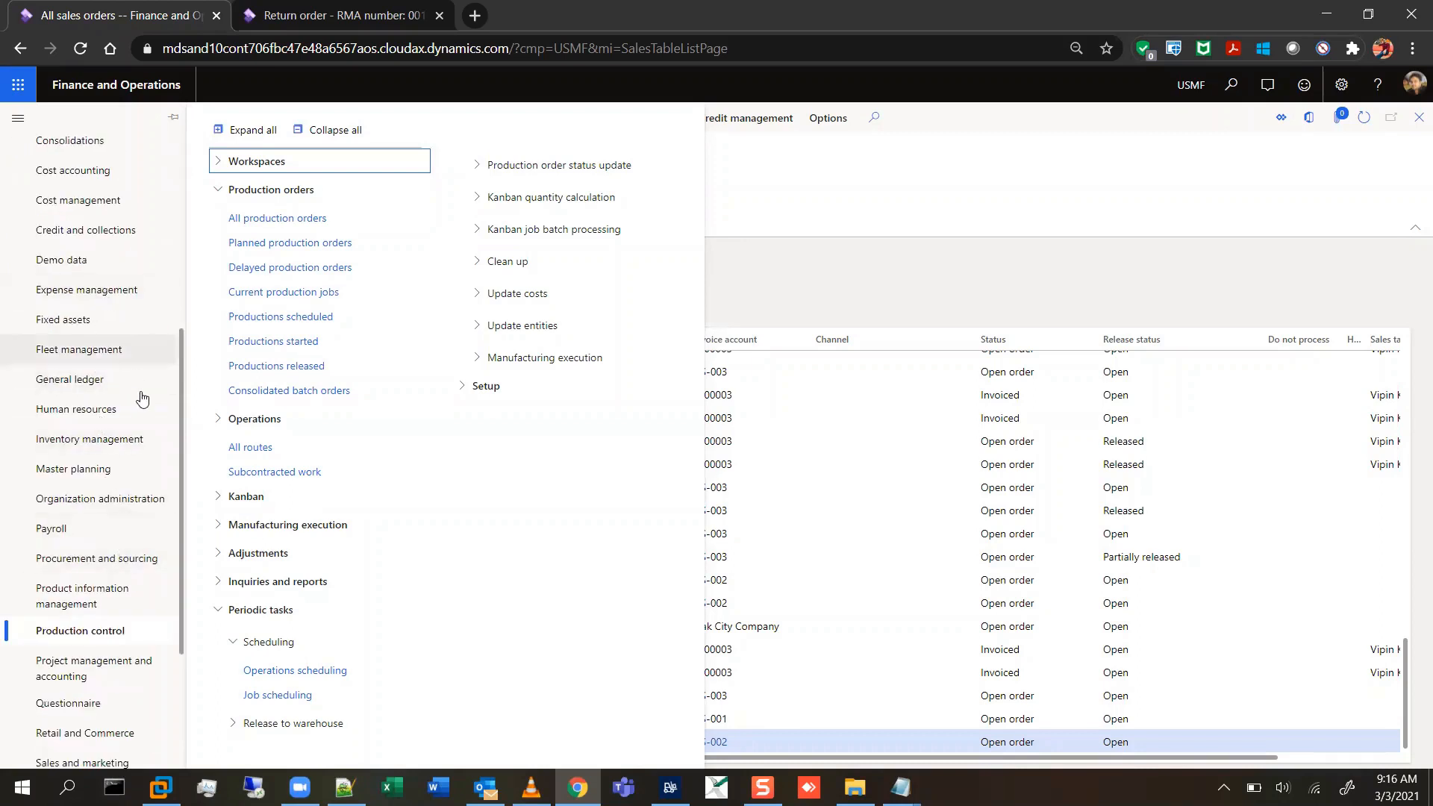
{"action": "left_click", "coordinate": [103, 597]}
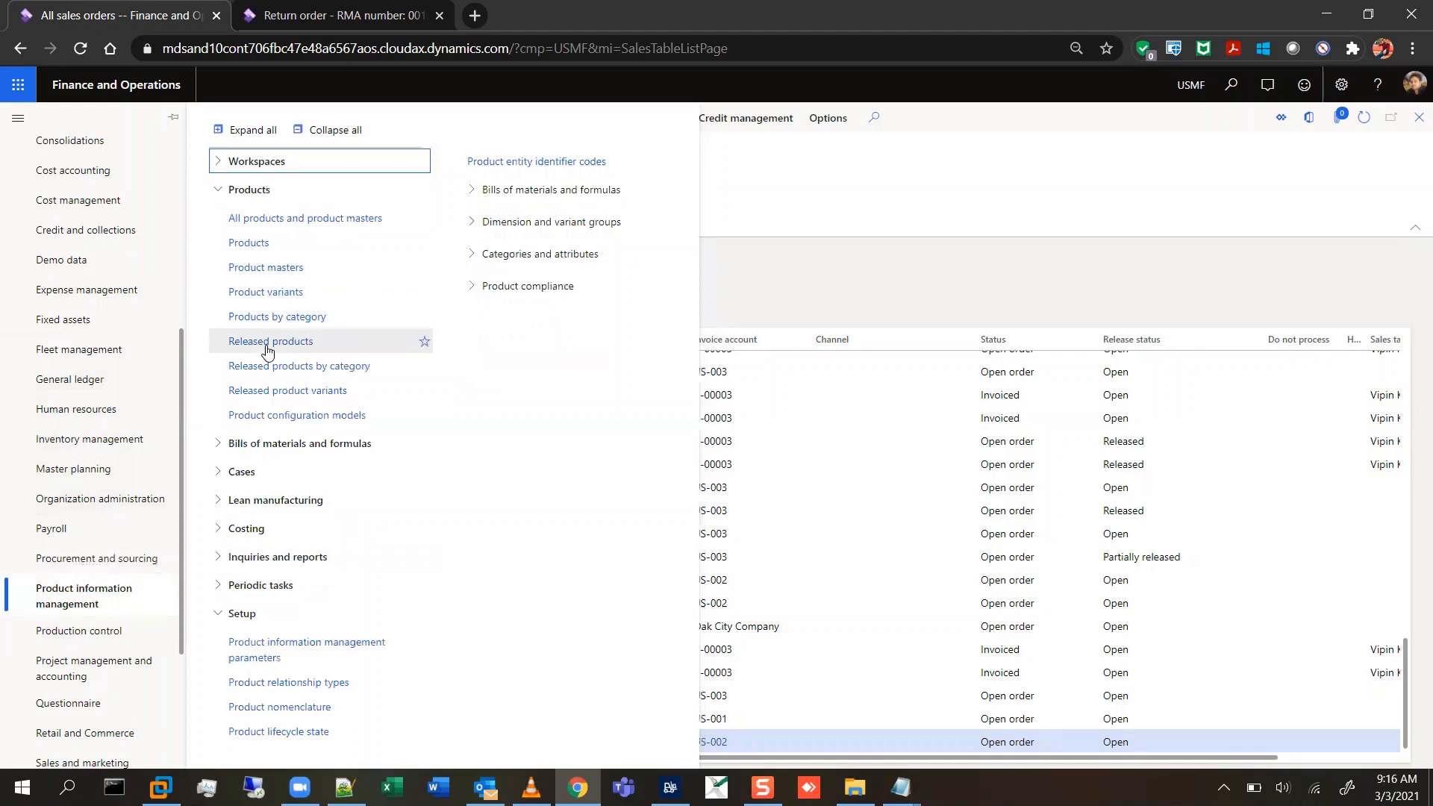
{"action": "left_click", "coordinate": [268, 345]}
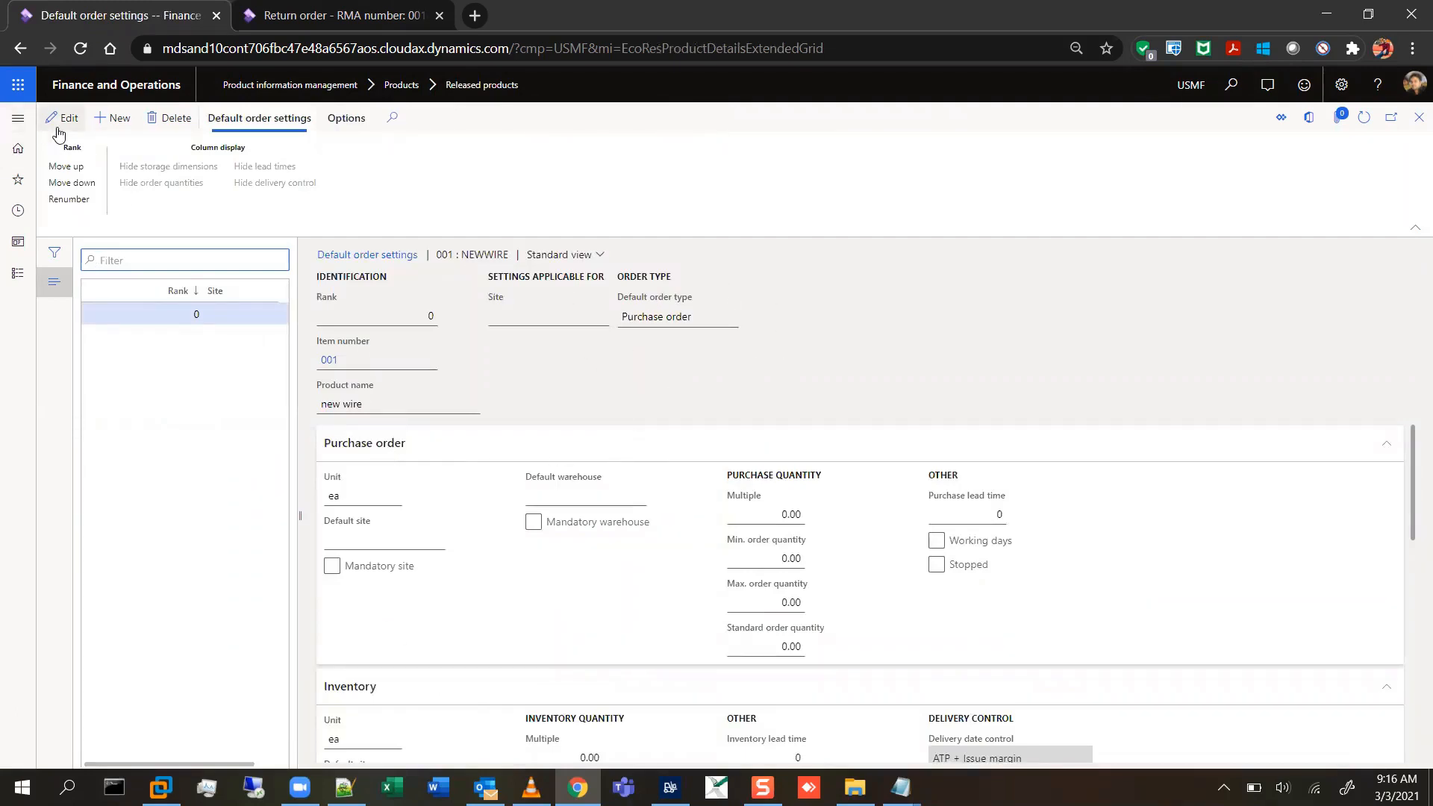
{"action": "left_click", "coordinate": [729, 317]}
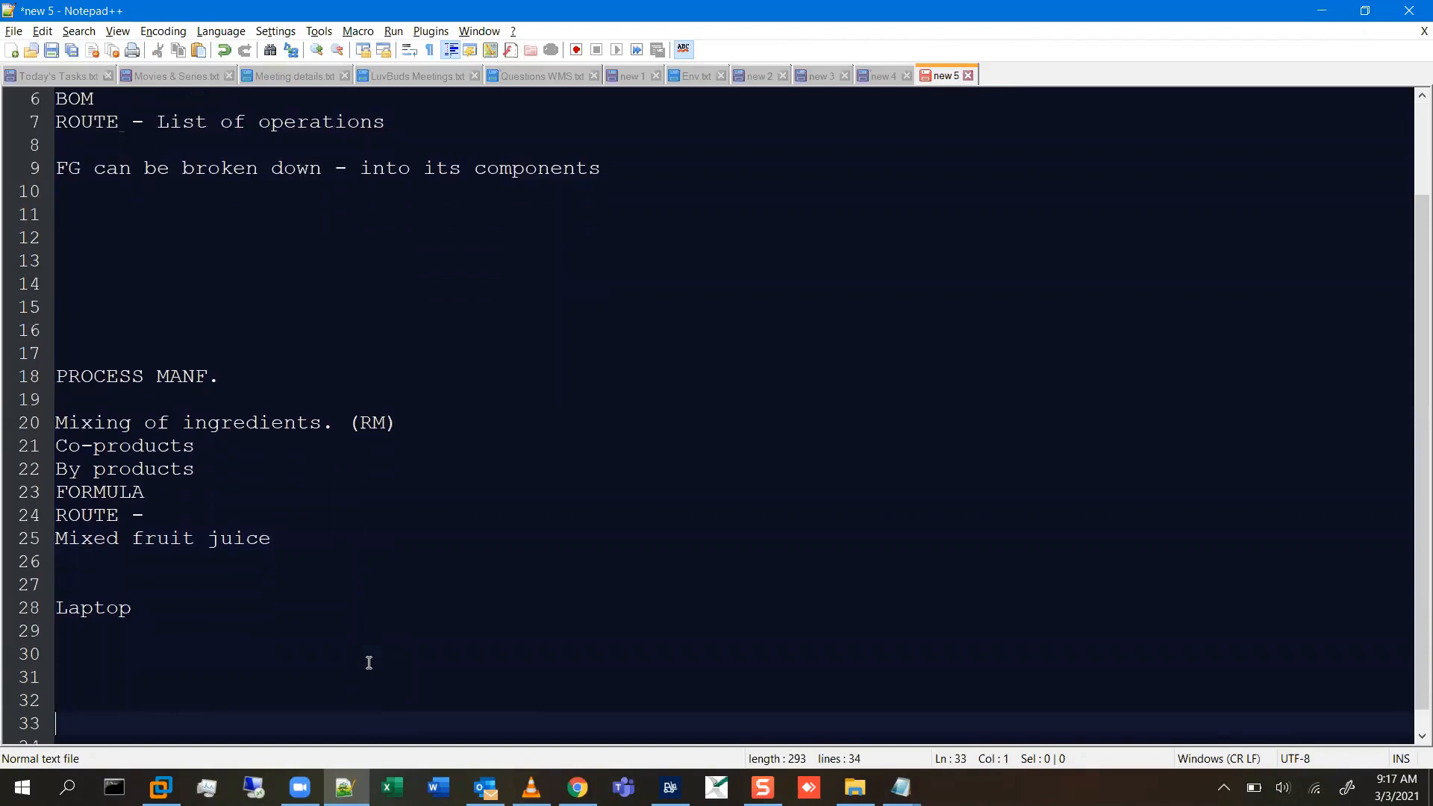
{"action": "left_click", "coordinate": [369, 662]}
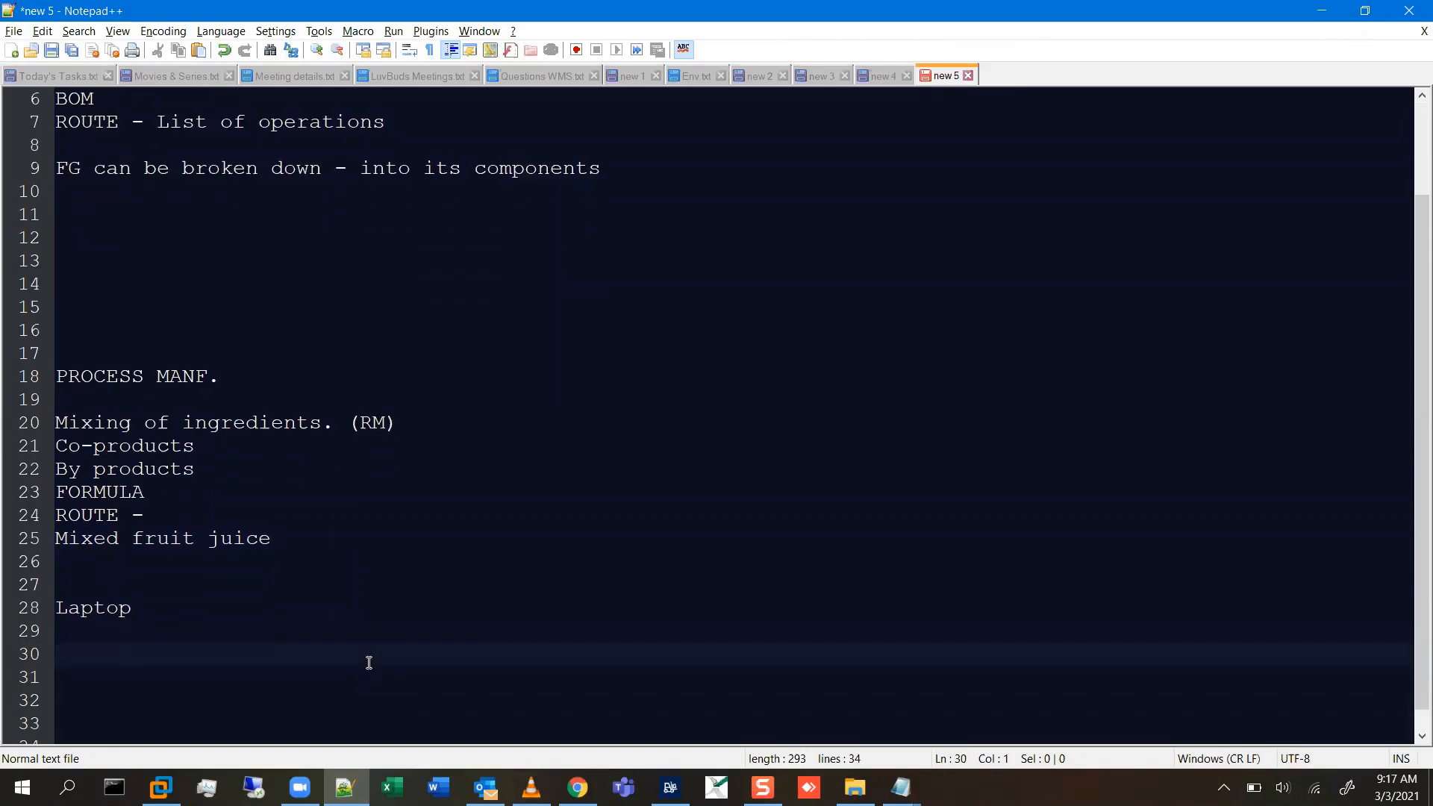
{"action": "type", "text": "1 Up"}
{"action": "key", "text": "Return"}
{"action": "type", "text": "1 SSD"}
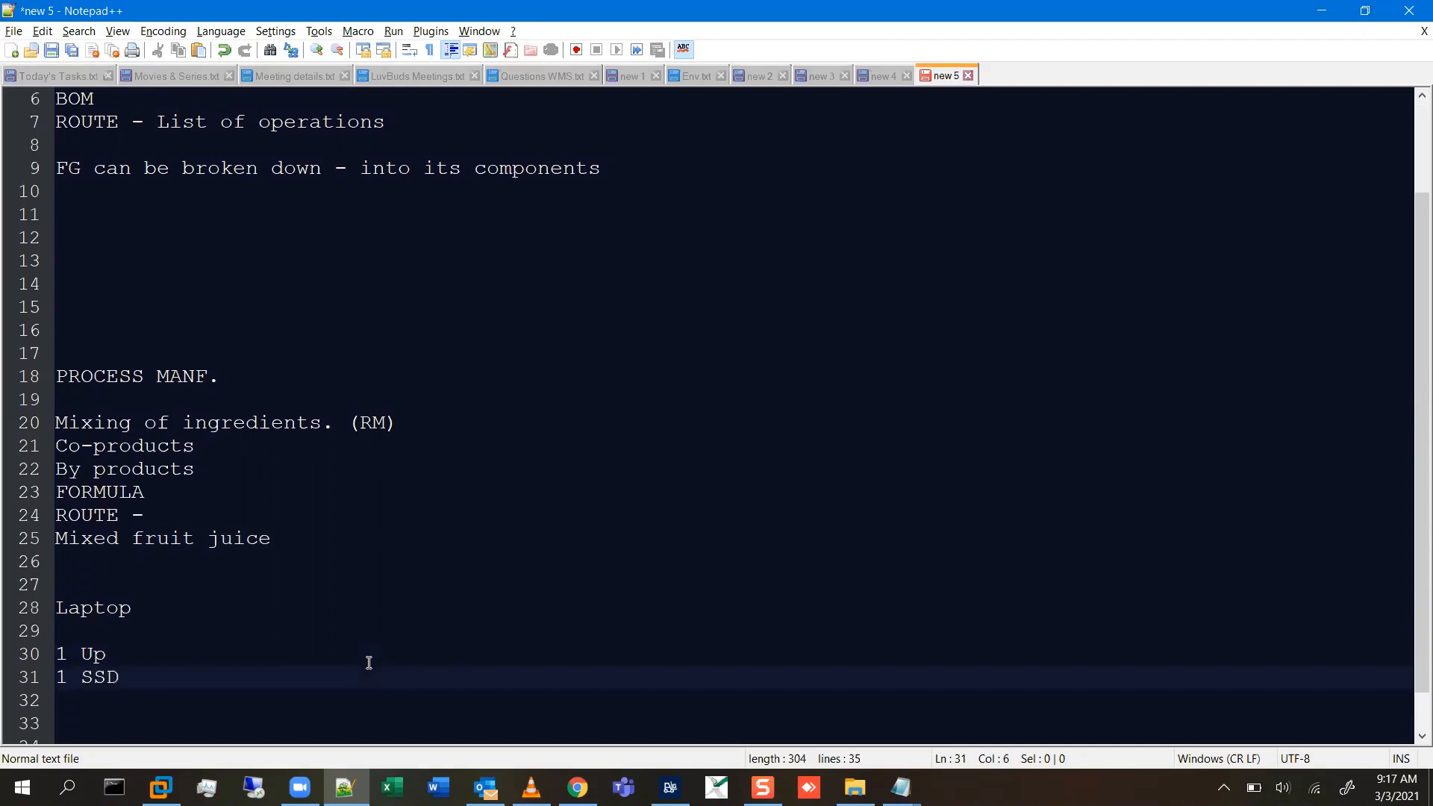
{"action": "key", "text": "Return"}
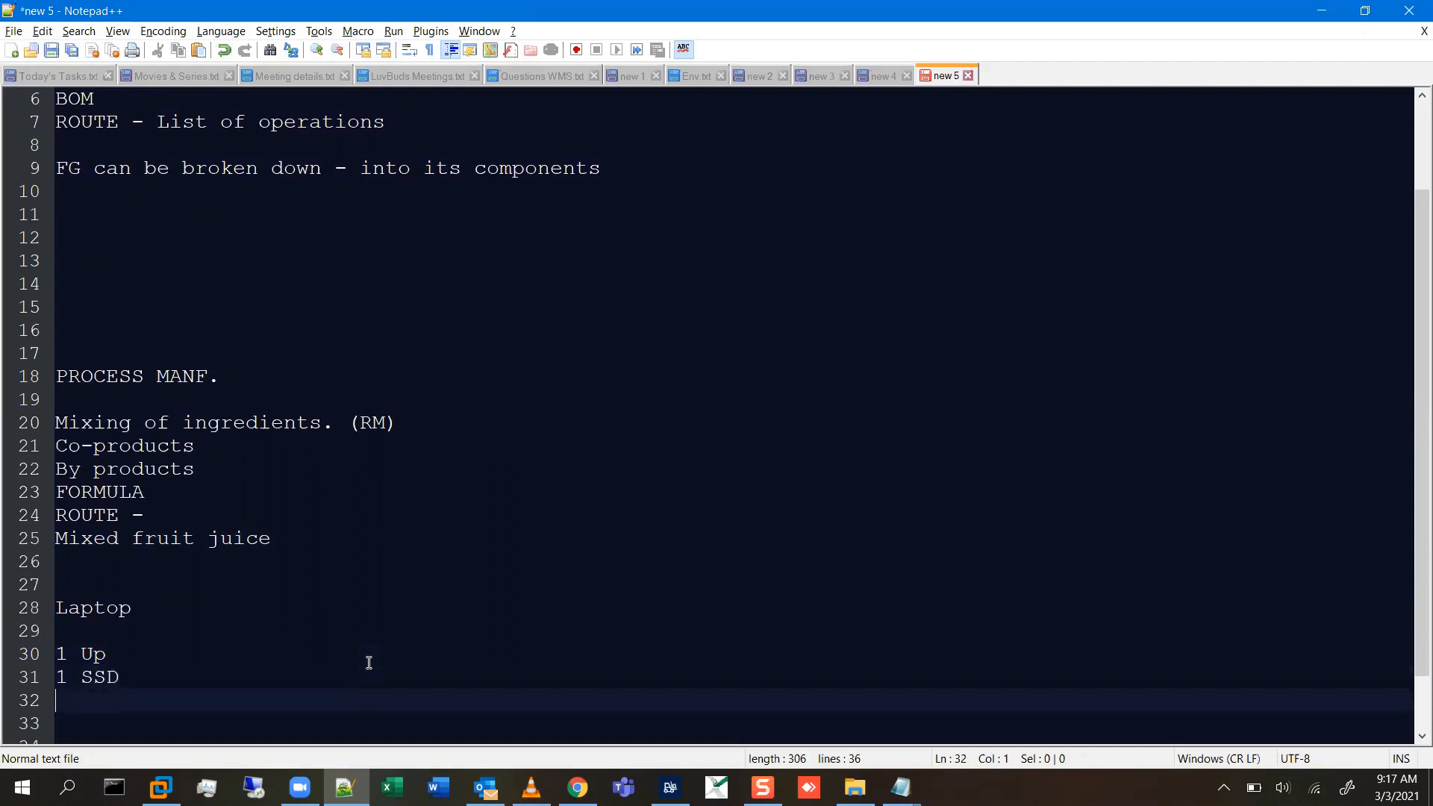
{"action": "type", "text": "2 RAM"}
{"action": "key", "text": "BackSpace"}
{"action": "key", "text": "BackSpace"}
{"action": "key", "text": "BackSpace"}
{"action": "type", "text": "RAM"}
{"action": "key", "text": "BackSpace"}
{"action": "key", "text": "BackSpace"}
{"action": "key", "text": "BackSpace"}
{"action": "key", "text": "BackSpace"}
{"action": "key", "text": "BackSpace"}
{"action": "key", "text": "BackSpace"}
{"action": "key", "text": "BackSpace"}
{"action": "key", "text": "BackSpace"}
{"action": "key", "text": "BackSpace"}
{"action": "key", "text": "BackSpace"}
{"action": "key", "text": "BackSpace"}
{"action": "key", "text": "BackSpace"}
{"action": "key", "text": "BackSpace"}
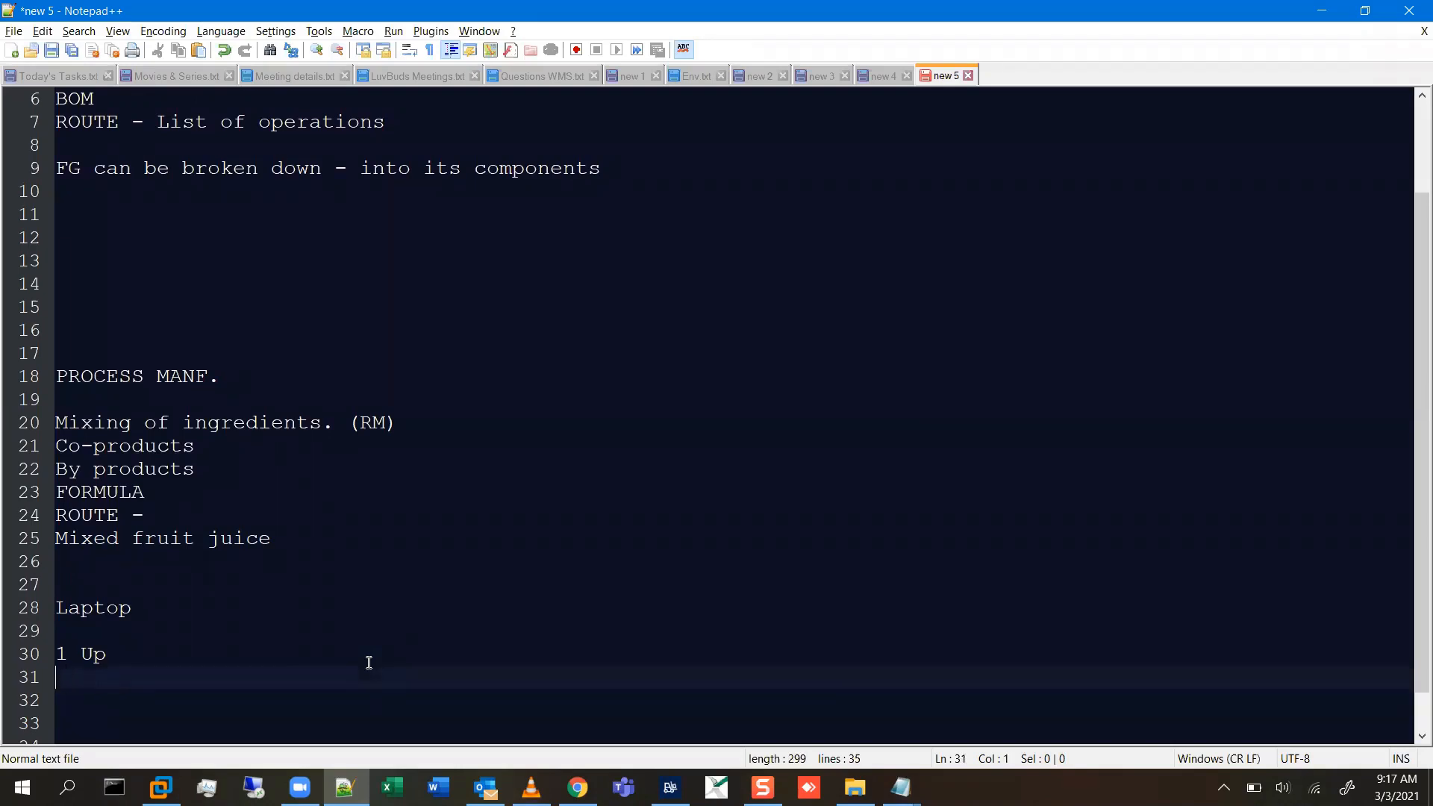
{"action": "key", "text": "BackSpace"}
{"action": "key", "text": "BackSpace"}
{"action": "key", "text": "BackSpace"}
{"action": "key", "text": "BackSpace"}
{"action": "key", "text": "BackSpace"}
- Replace the Laptop line at the end of the notes with "Sunglass - FG"
{"action": "key", "text": "BackSpace"}
{"action": "key", "text": "BackSpace"}
{"action": "key", "text": "BackSpace"}
{"action": "key", "text": "BackSpace"}
{"action": "key", "text": "BackSpace"}
{"action": "key", "text": "BackSpace"}
{"action": "key", "text": "BackSpace"}
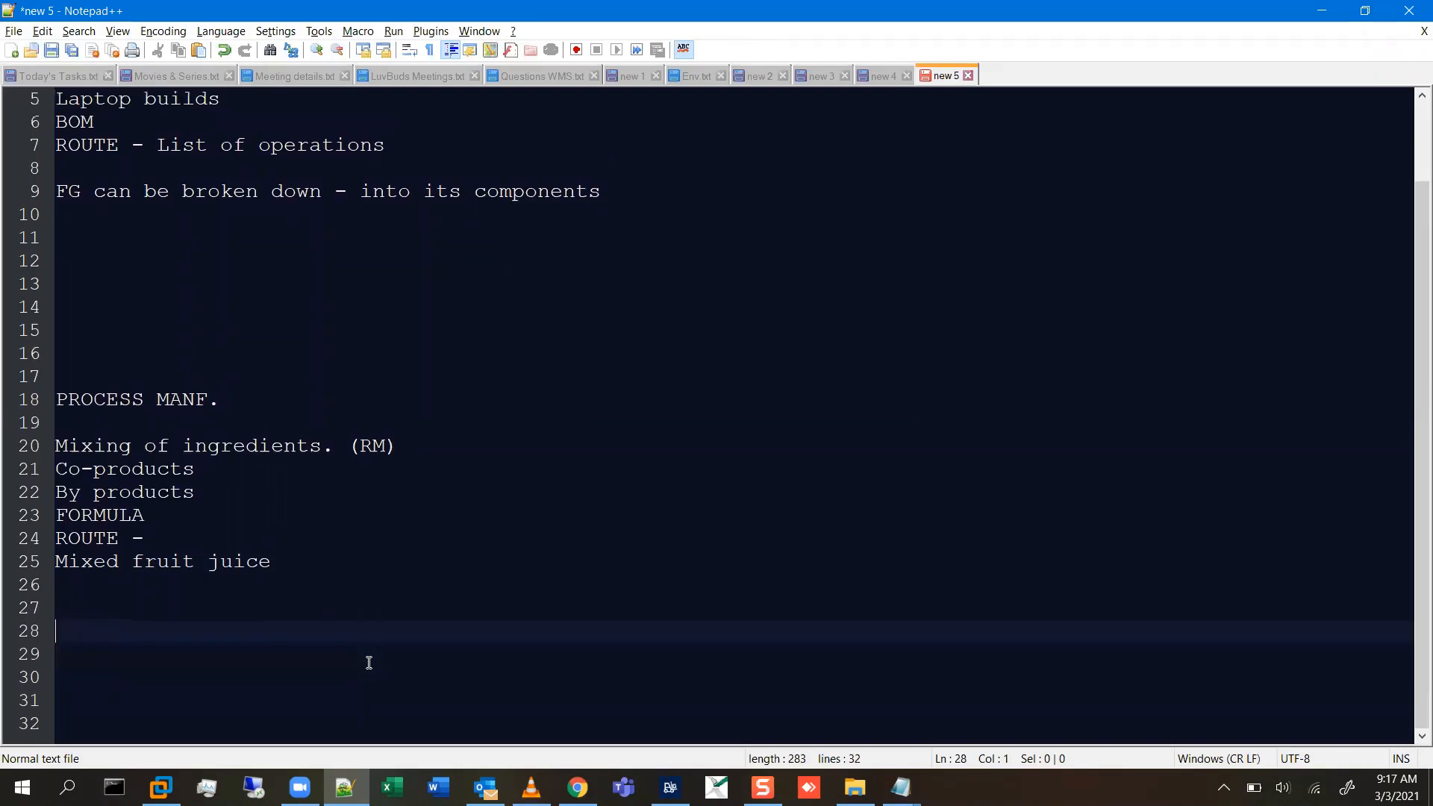
{"action": "type", "text": "Sunglass - FG"}
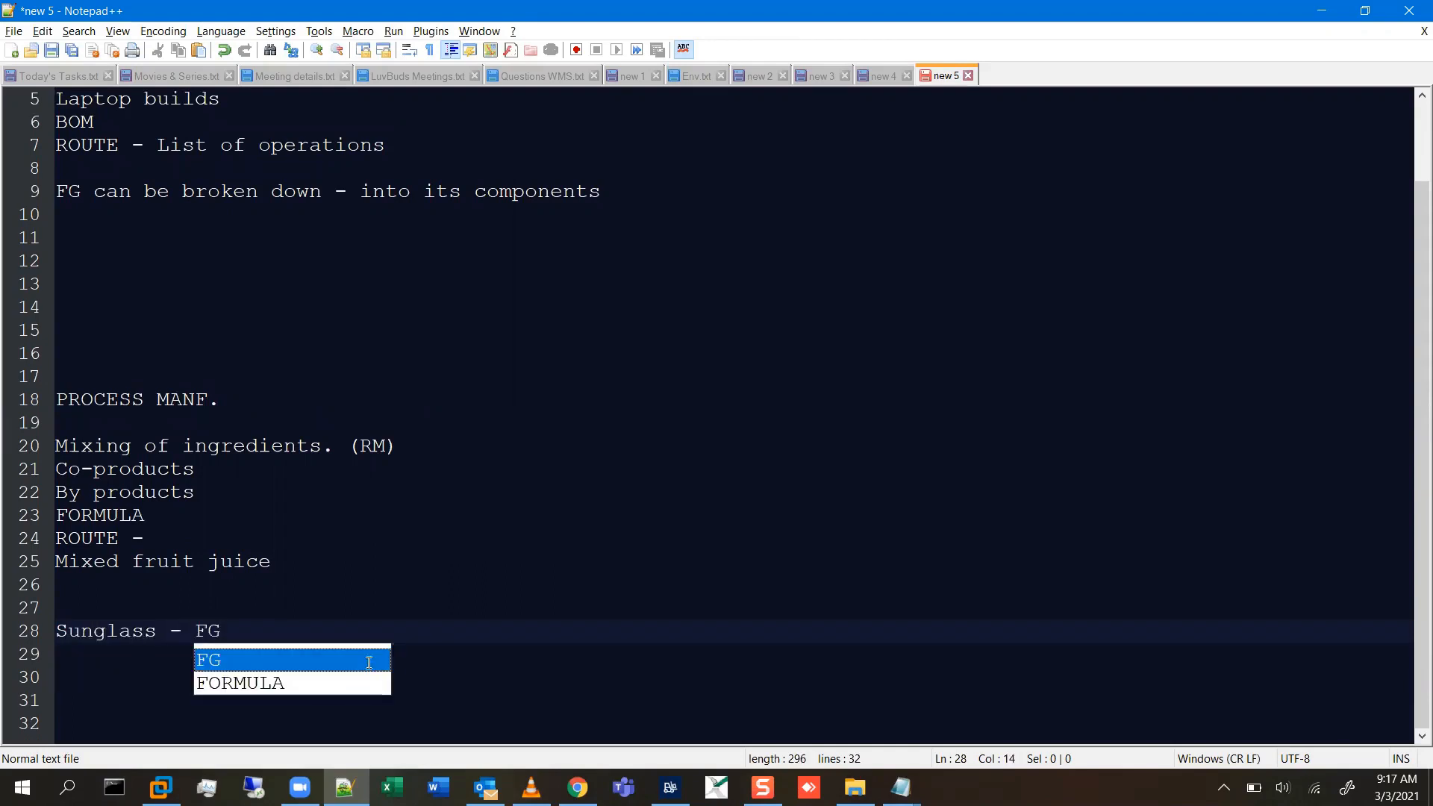
{"action": "key", "text": "Return"}
{"action": "key", "text": "Return"}
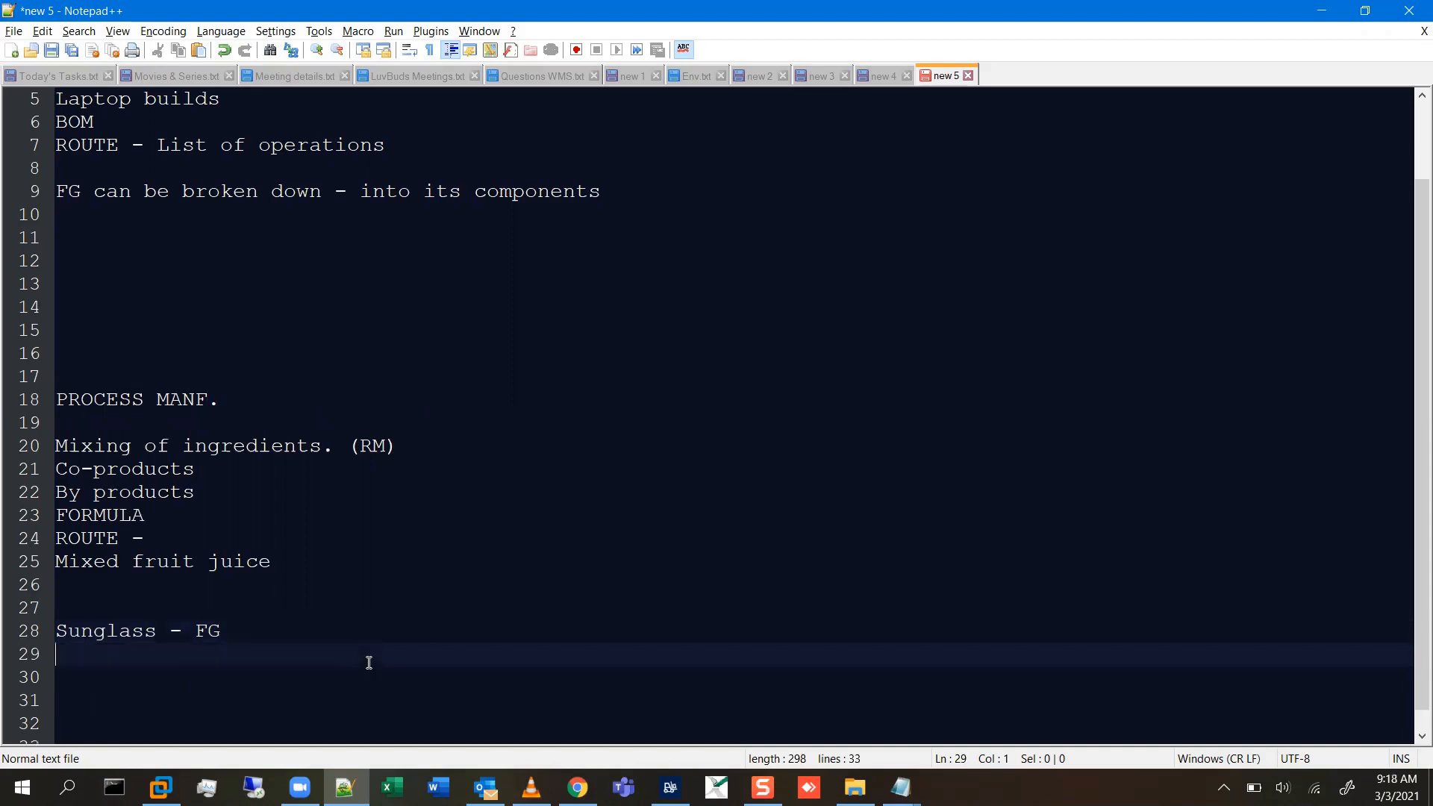
- List the components "Glass - 2 Q" and "Frame - 1 q" beneath the Sunglass - FG line
{"action": "key", "text": "Return"}
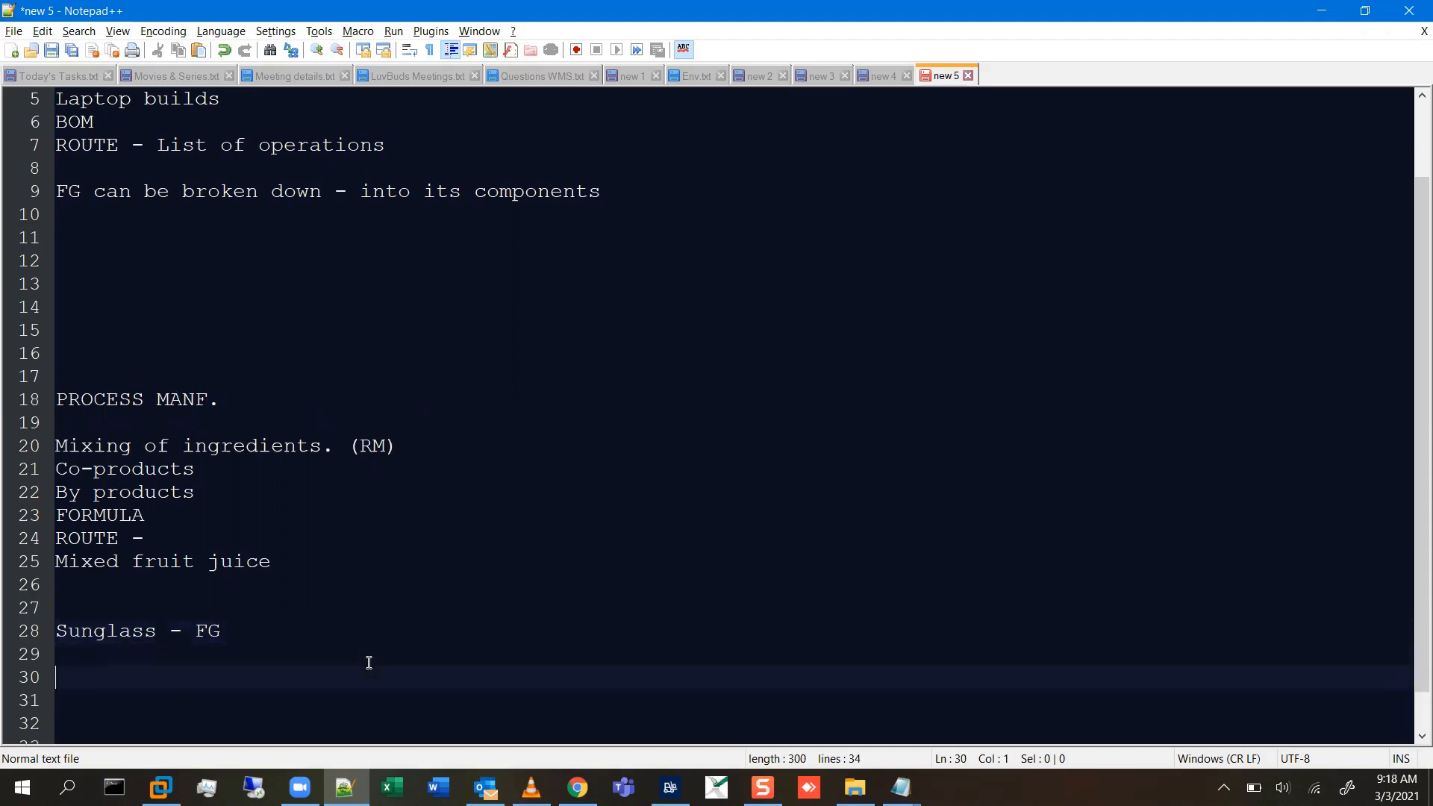
{"action": "type", "text": "Glass - 2 Q"}
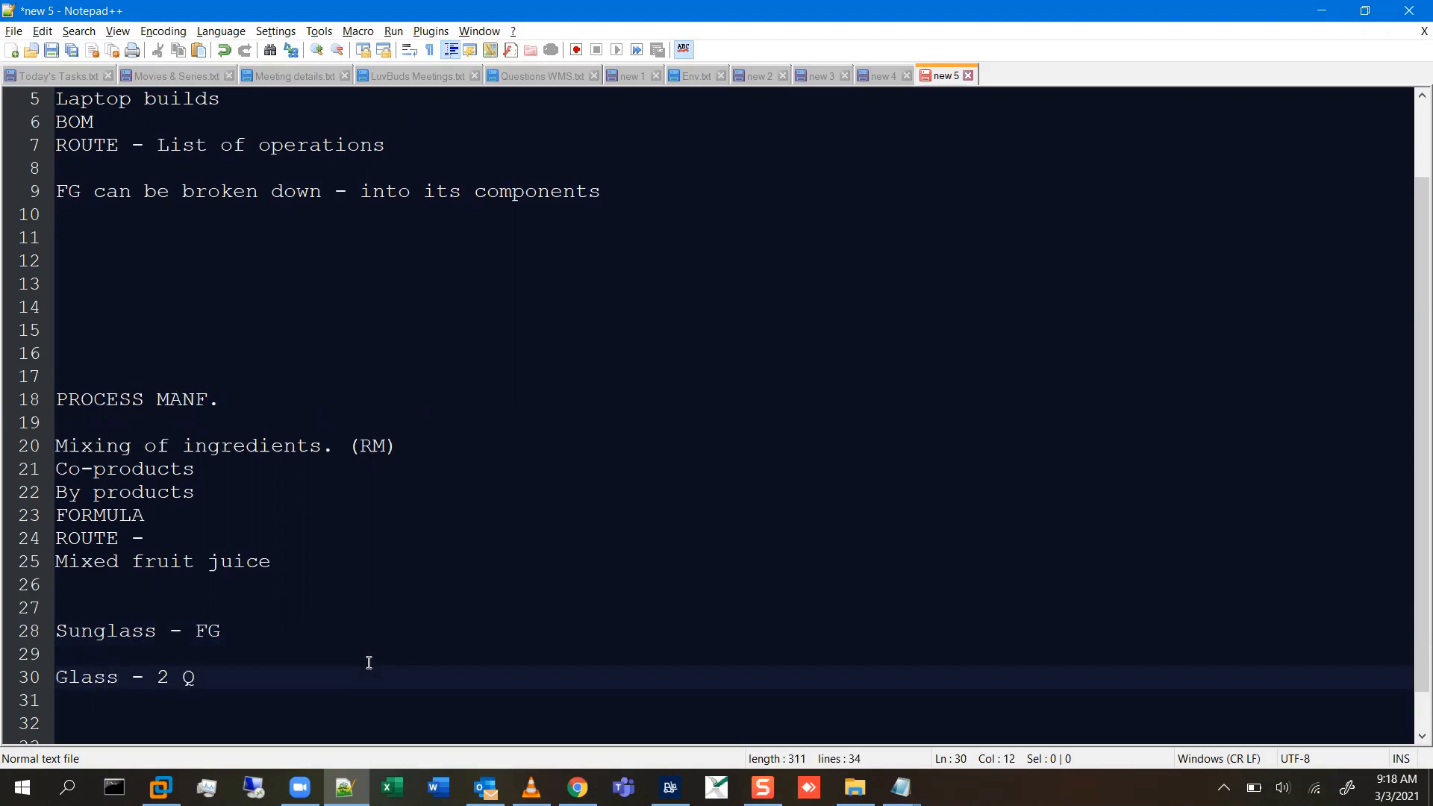
{"action": "key", "text": "Return"}
{"action": "type", "text": "Frame"}
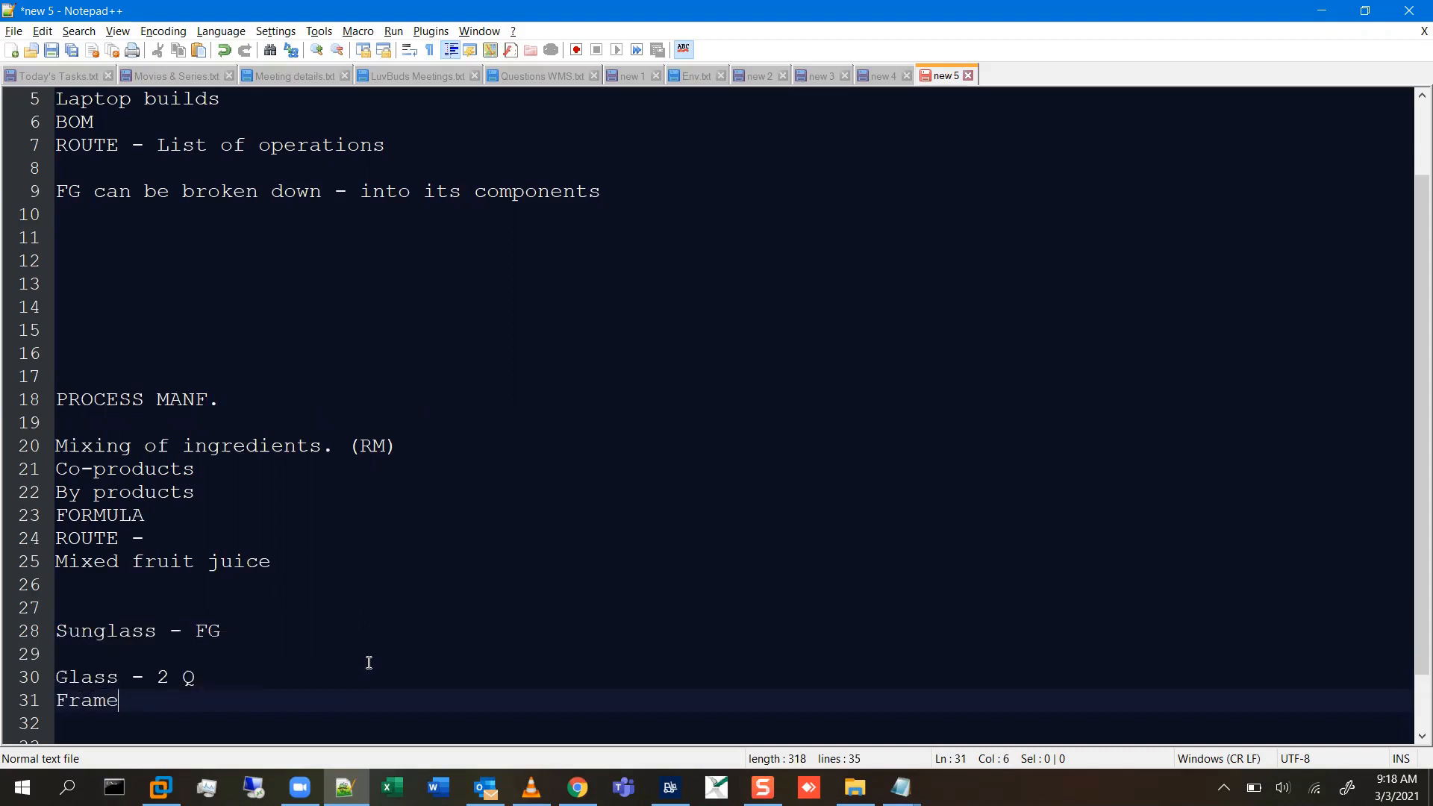
{"action": "type", "text": " - 1 q"}
- Switch to Finance and Operations in the browser and open the Released products list
{"action": "left_click", "coordinate": [577, 788]}
{"action": "left_click", "coordinate": [18, 273]}
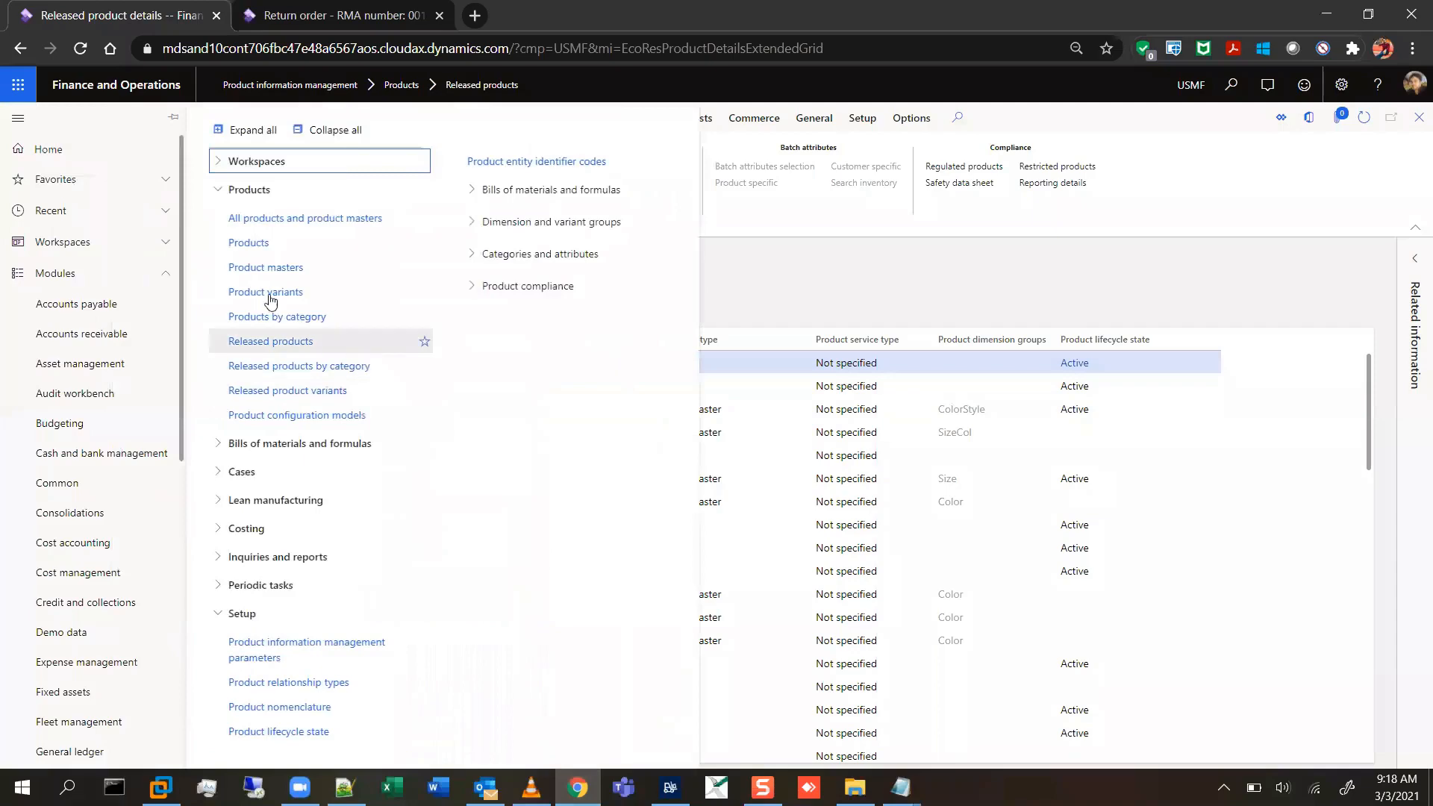
{"action": "left_click", "coordinate": [287, 339]}
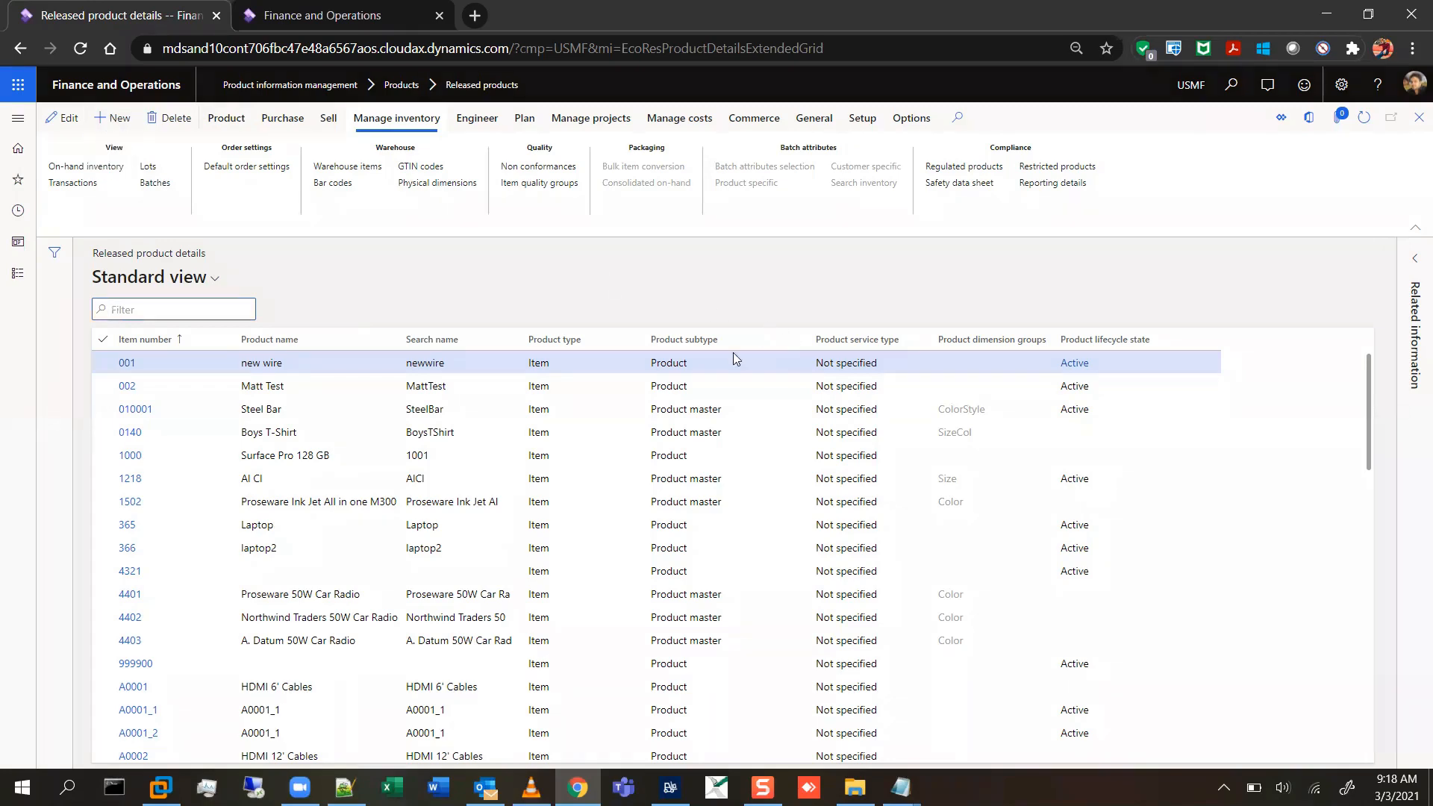
- Start a new released product with Sunglass as its product number and product name
{"action": "key", "text": "alt+n"}
{"action": "left_click", "coordinate": [985, 324]}
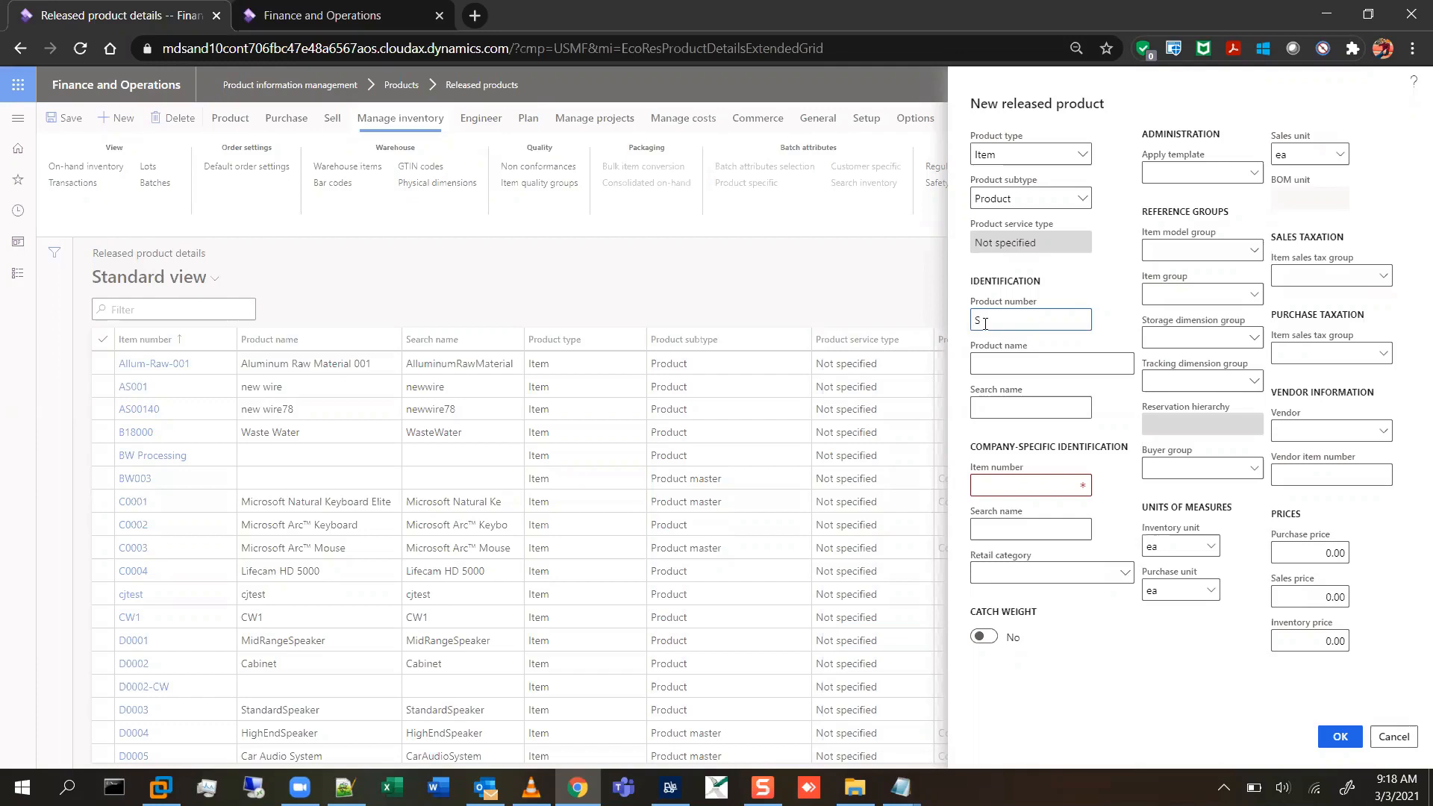
{"action": "type", "text": "unglass"}
{"action": "double_click", "coordinate": [985, 323]}
{"action": "key", "text": "ctrl+c"}
{"action": "key", "text": "Tab"}
{"action": "key", "text": "ctrl+v"}
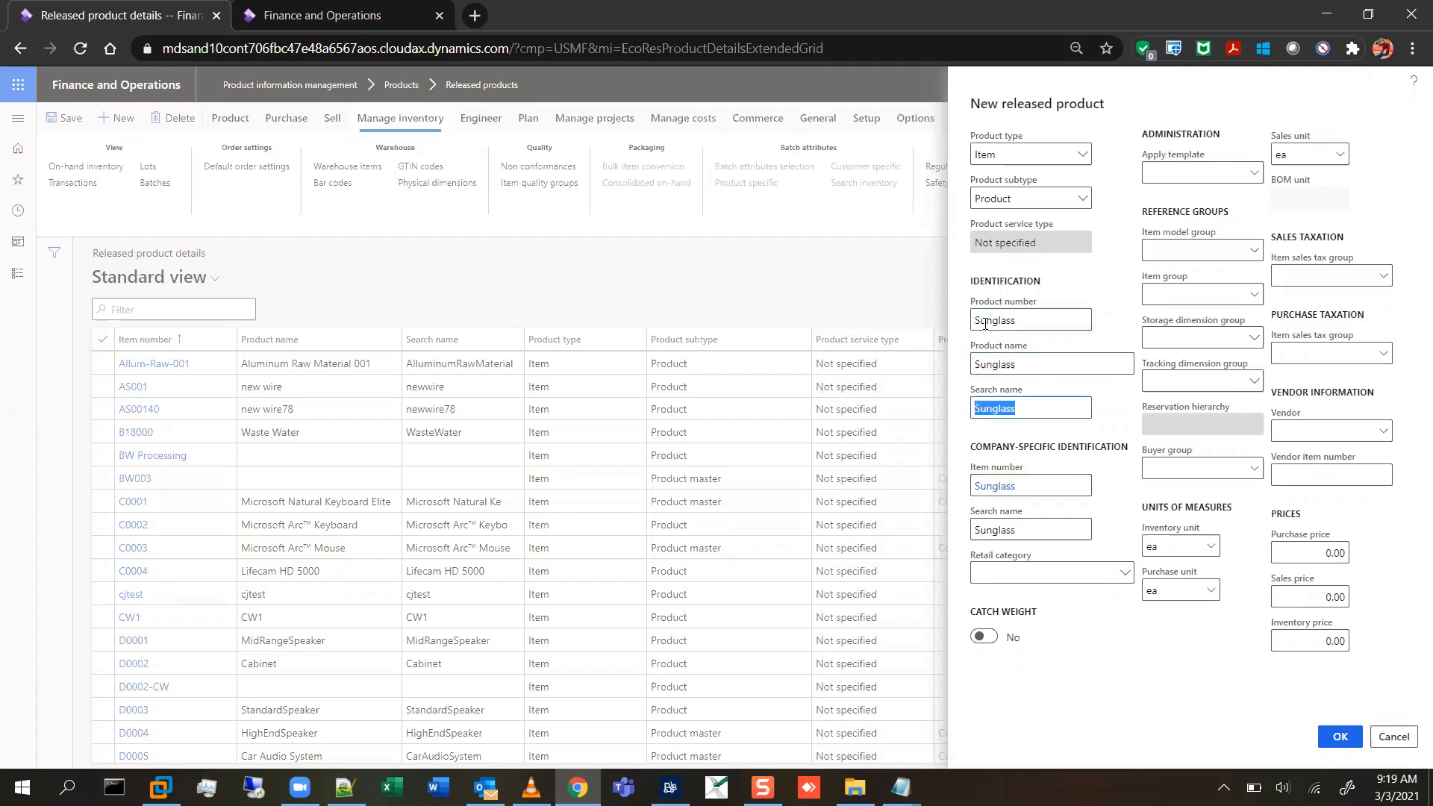
- Create the Sunglass product with item model group FIFO, item group Audio, storage dimension group SiteWH and tracking dimension group None
{"action": "left_click", "coordinate": [1253, 294]}
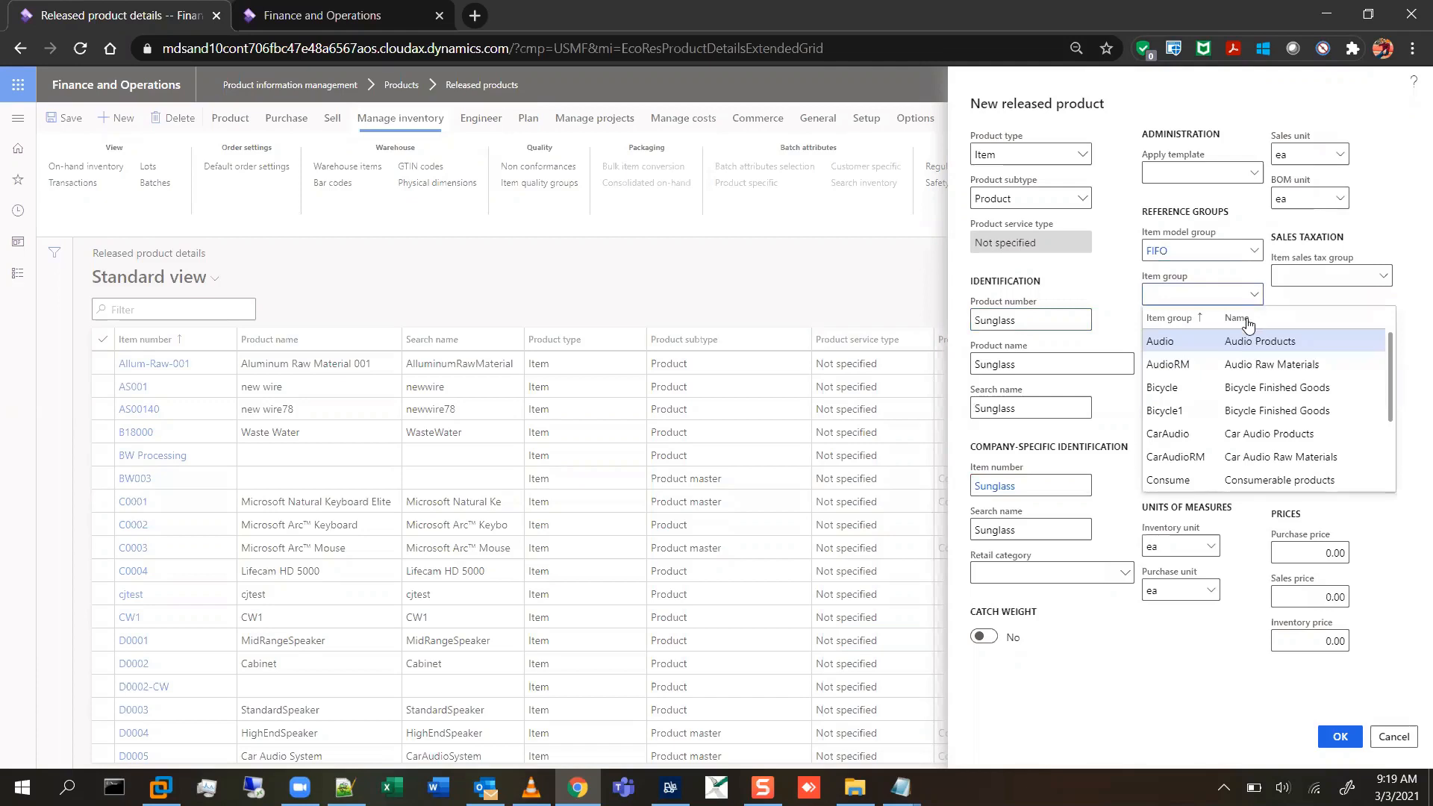
{"action": "left_click", "coordinate": [1209, 333]}
{"action": "left_click", "coordinate": [1209, 333]}
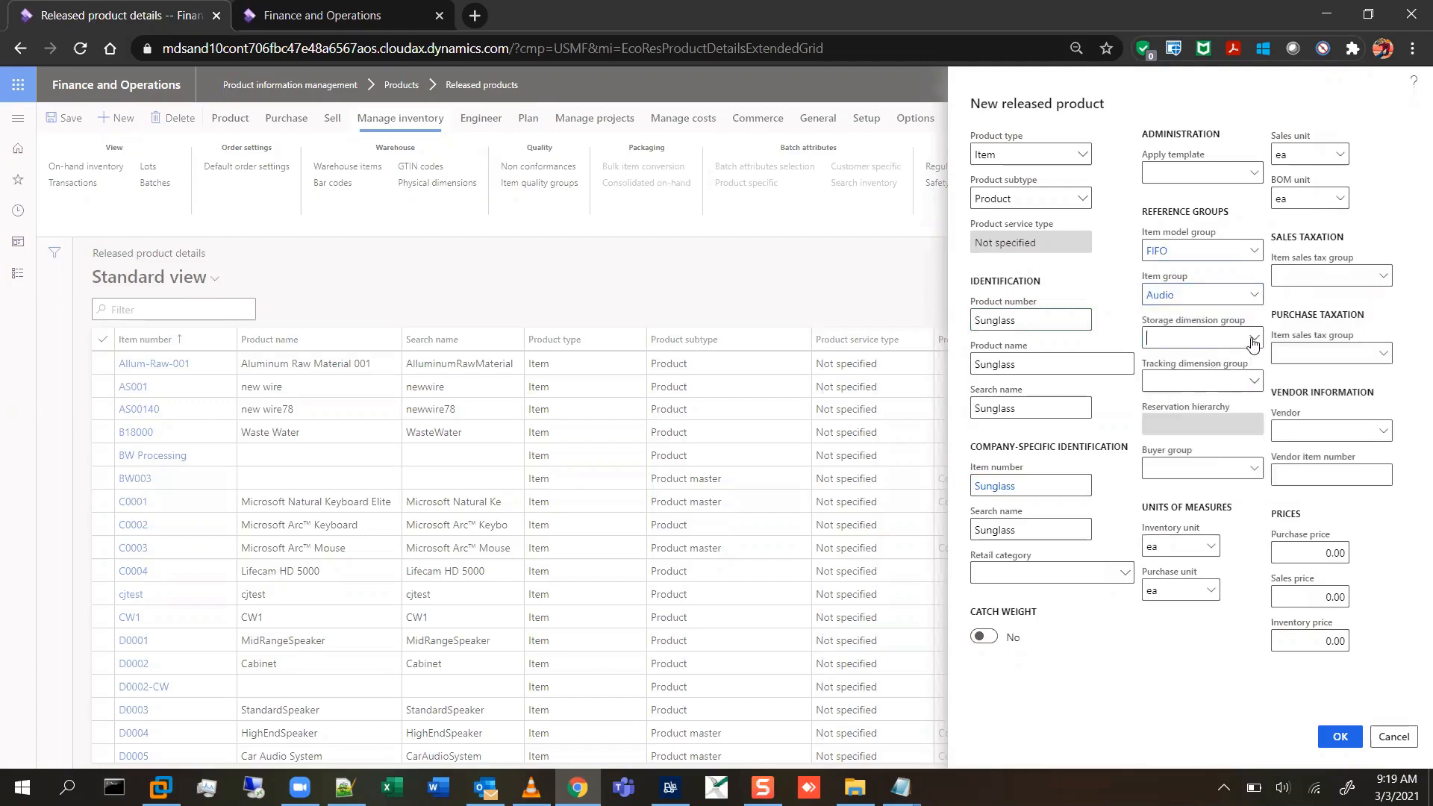
{"action": "left_click", "coordinate": [1252, 341]}
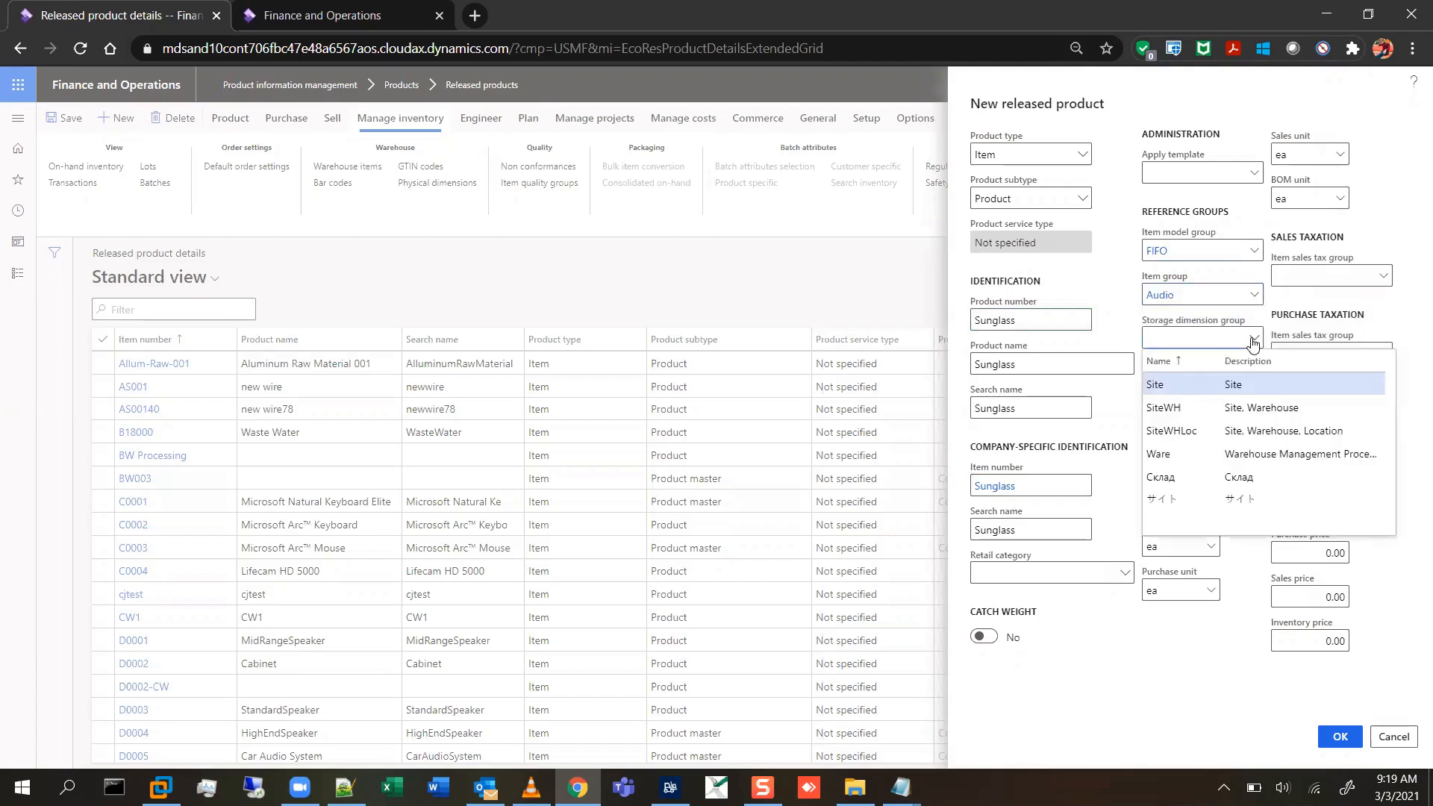
{"action": "left_click", "coordinate": [1265, 409]}
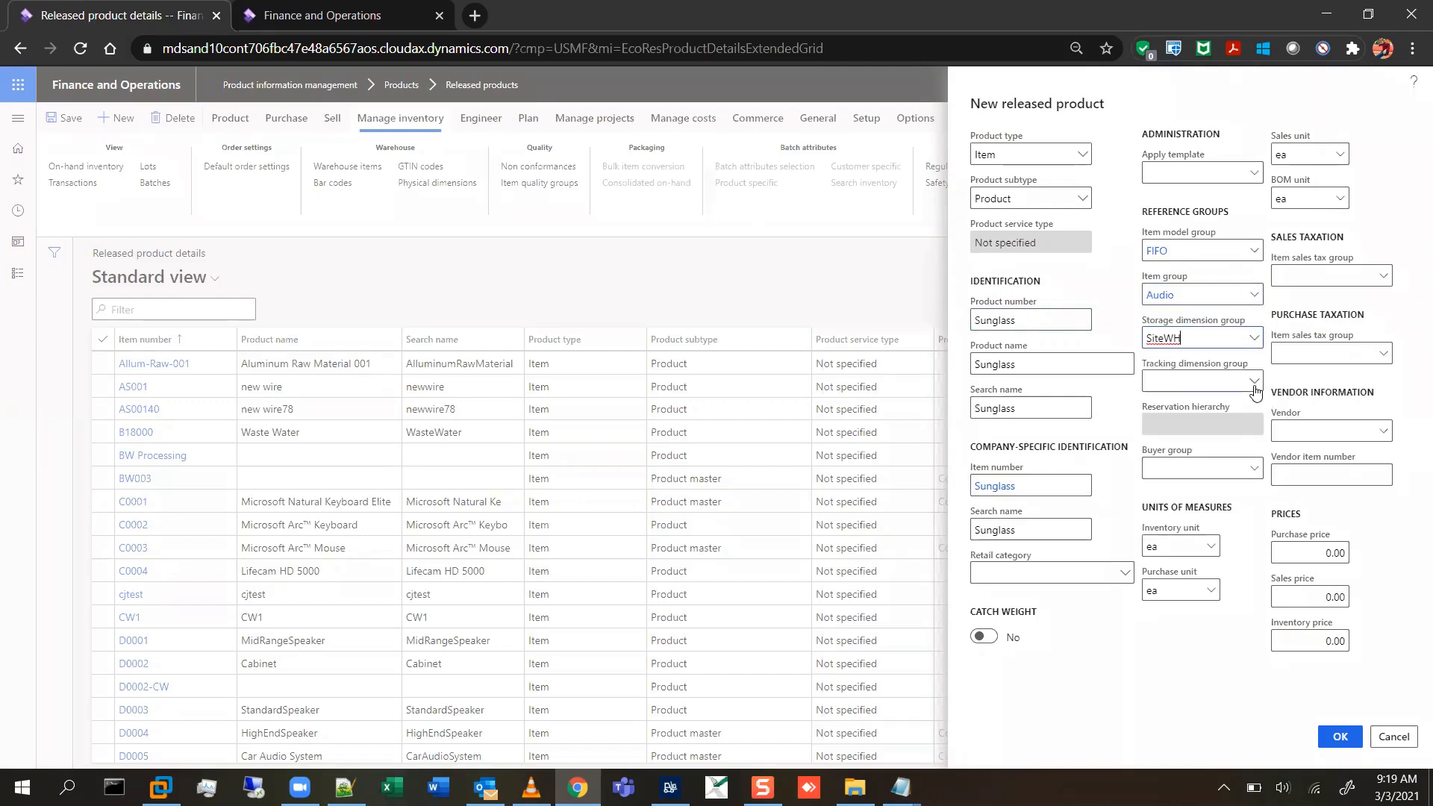
{"action": "left_click", "coordinate": [1254, 382]}
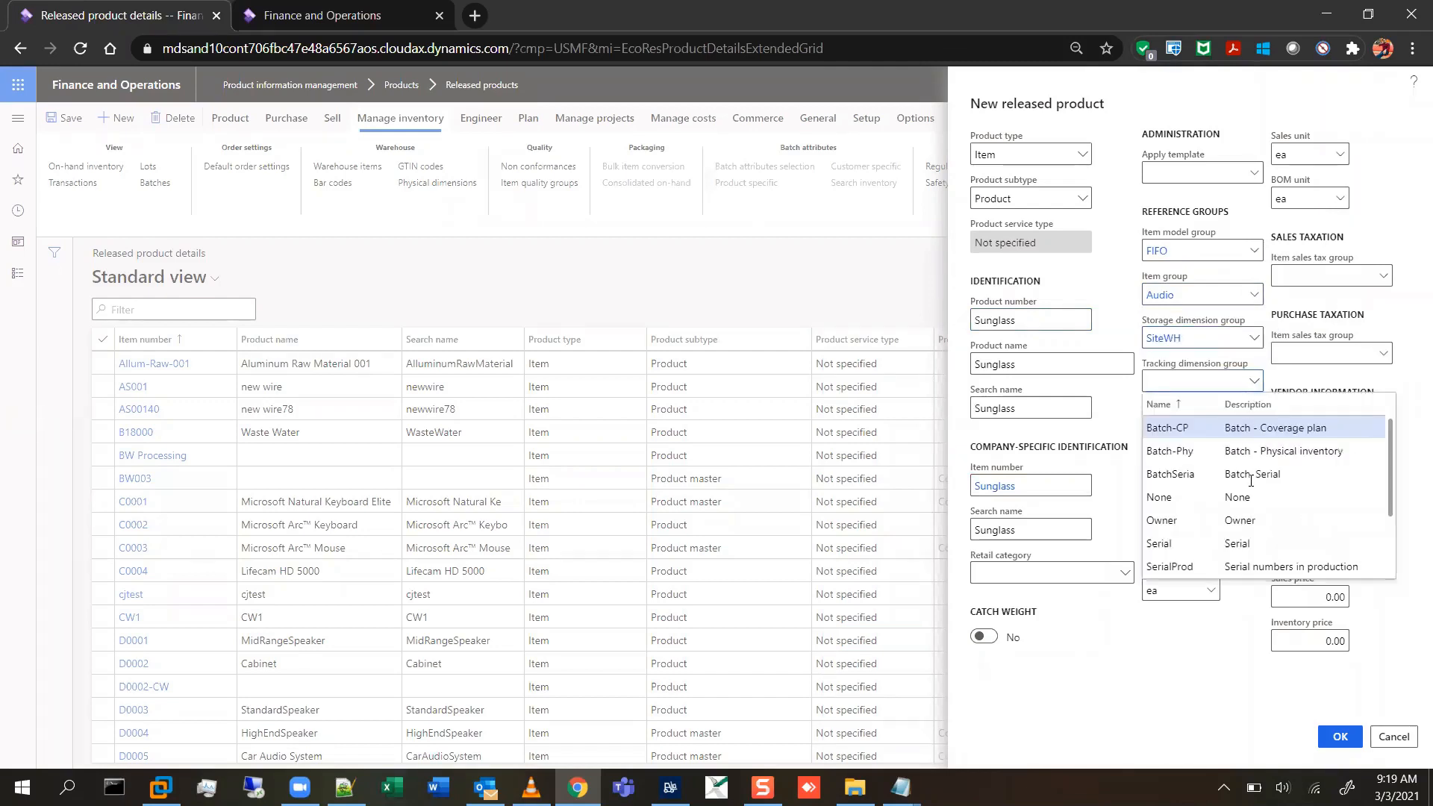
{"action": "left_click", "coordinate": [1254, 502]}
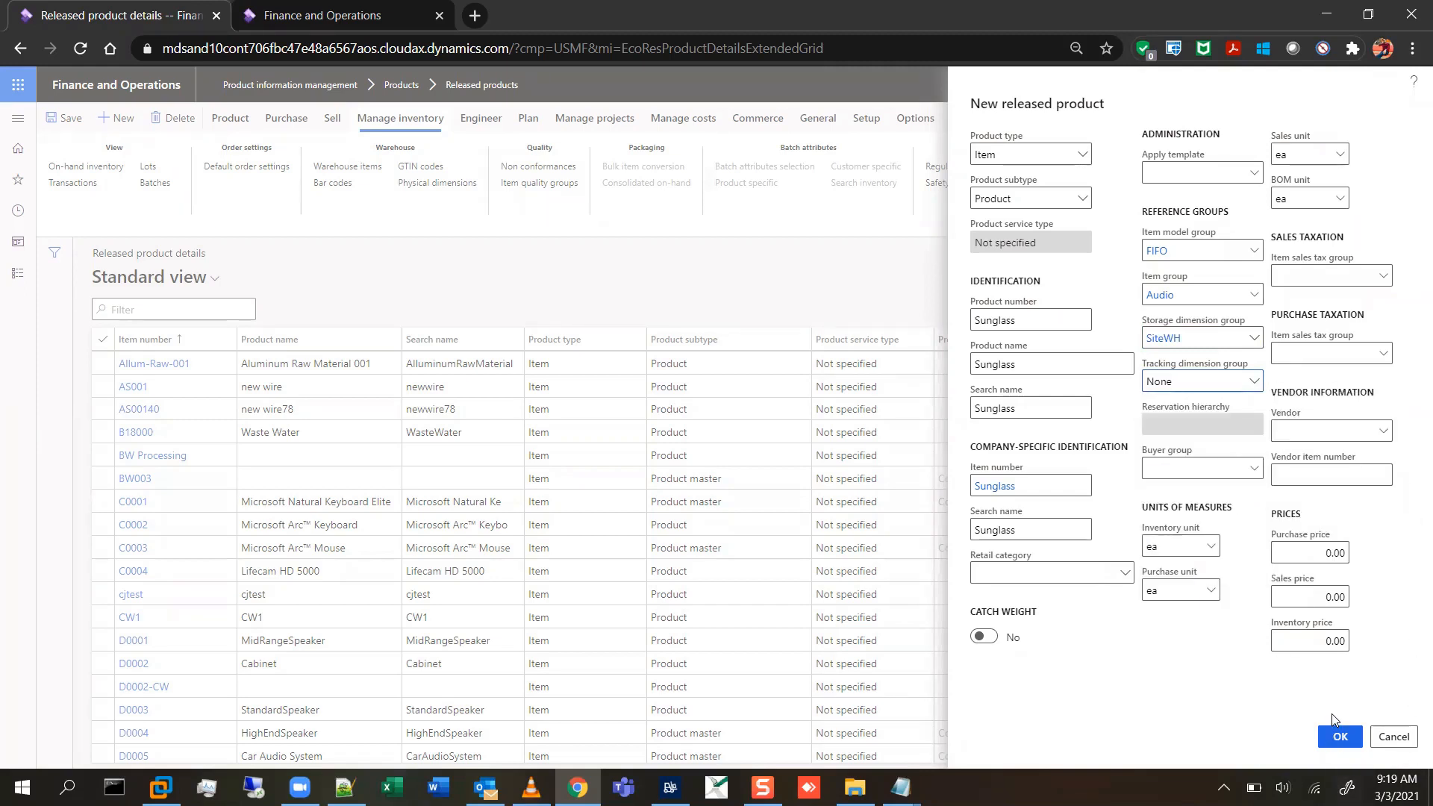
{"action": "left_click", "coordinate": [1336, 744]}
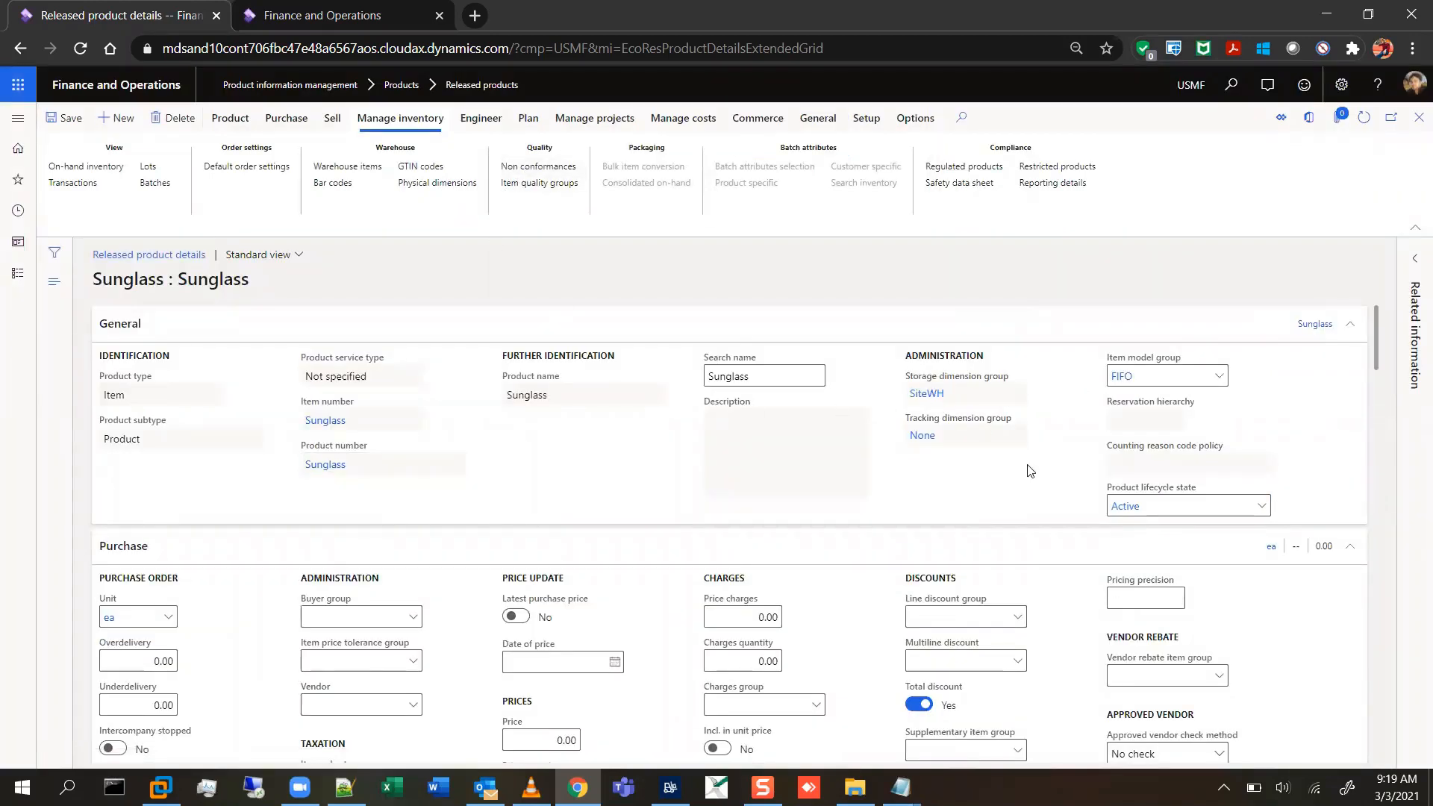
- Examine the production type options in Sunglass's Engineer section and keep BOM selected
{"action": "scroll", "coordinate": [1163, 532], "scroll_direction": "down", "scroll_amount": 3}
{"action": "scroll", "coordinate": [1163, 532], "scroll_direction": "down", "scroll_amount": 10}
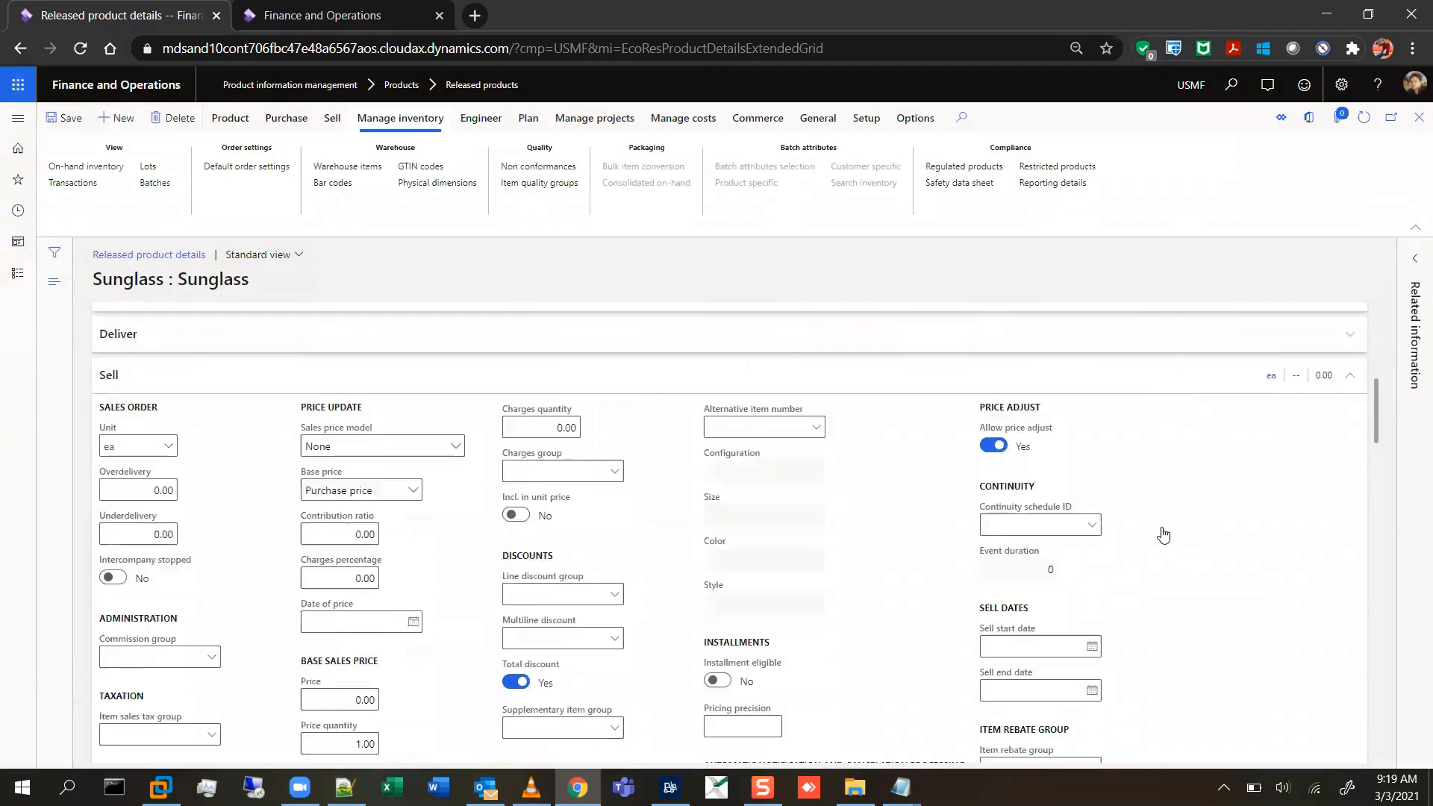
{"action": "scroll", "coordinate": [1162, 532], "scroll_direction": "down", "scroll_amount": 5}
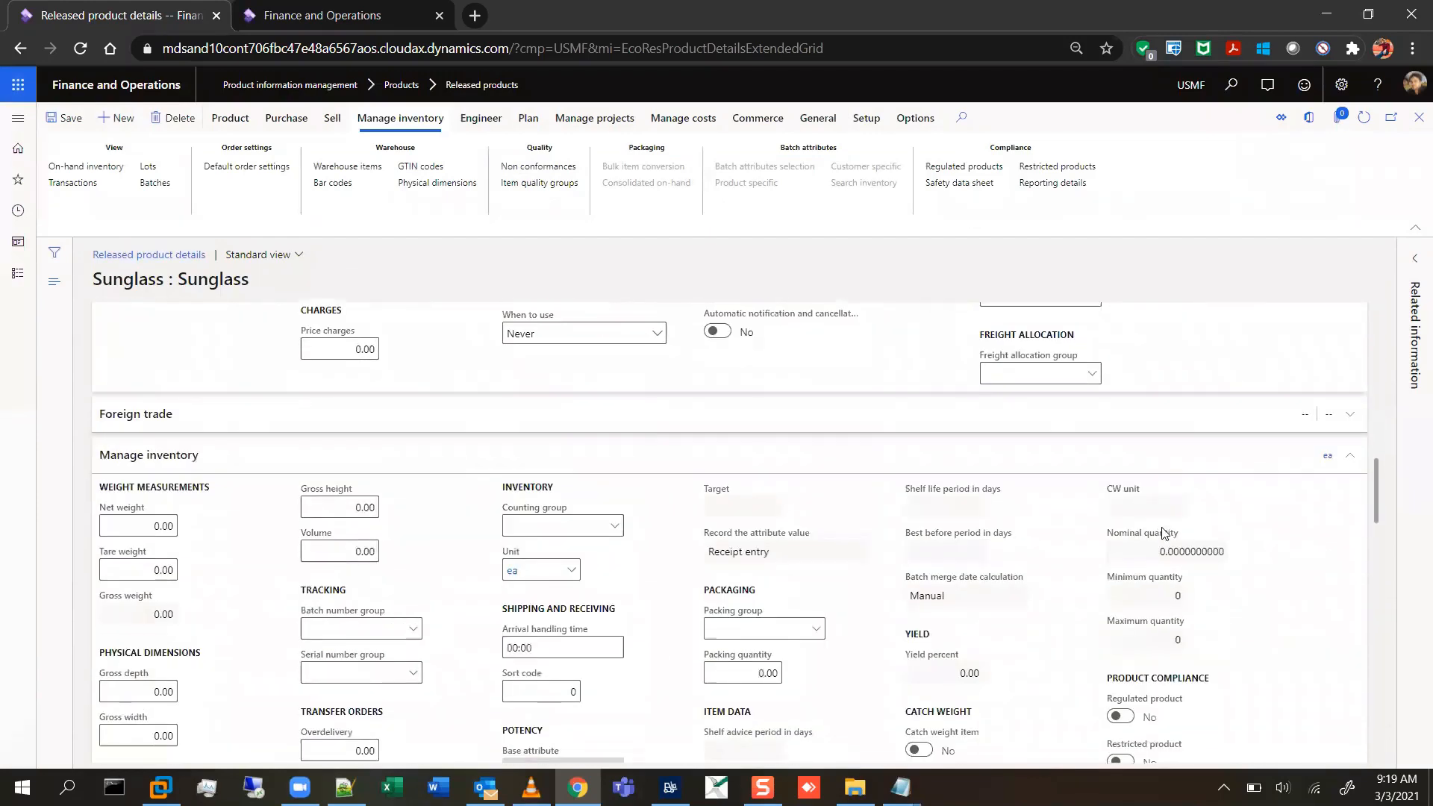
{"action": "scroll", "coordinate": [1162, 532], "scroll_direction": "down", "scroll_amount": 2}
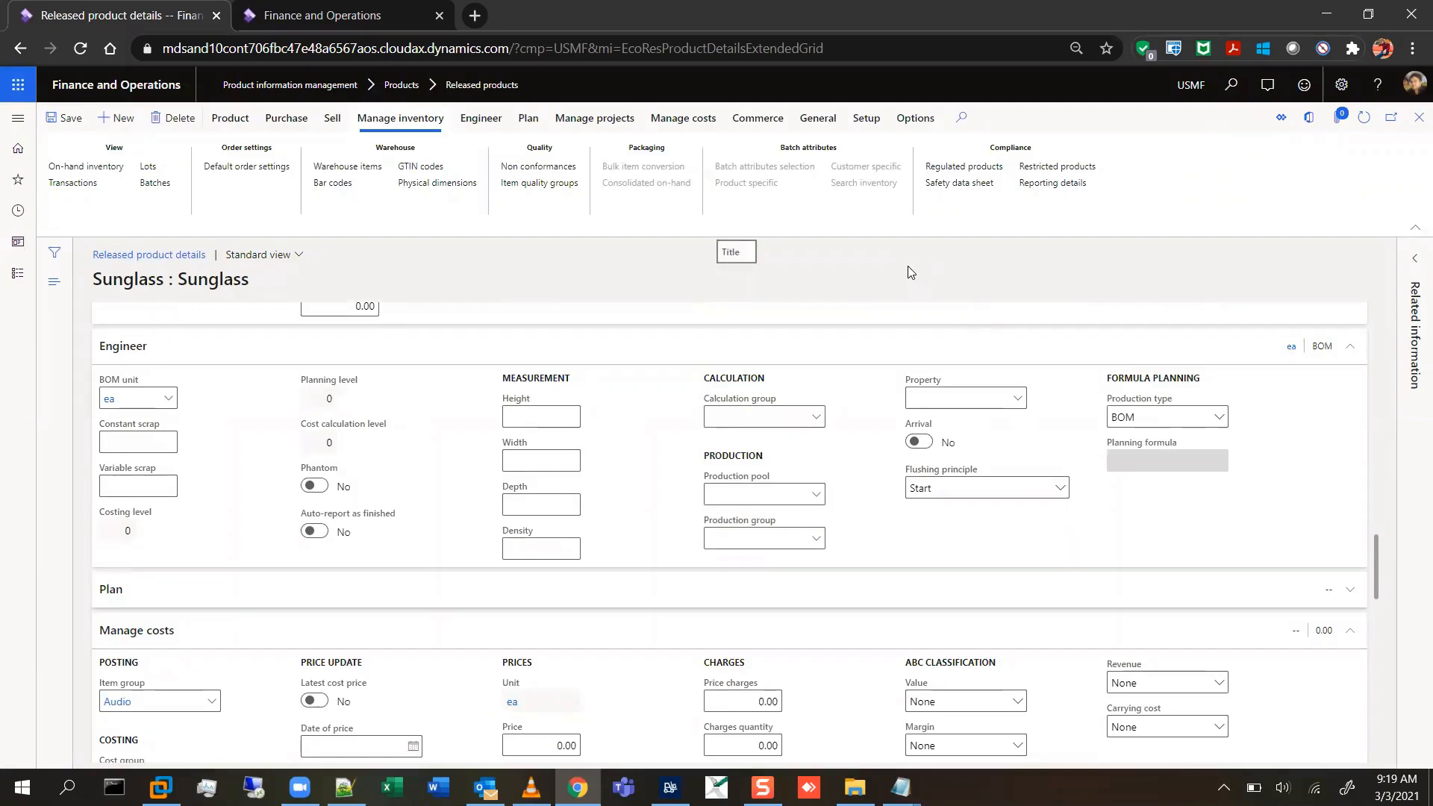
{"action": "left_click", "coordinate": [1219, 418]}
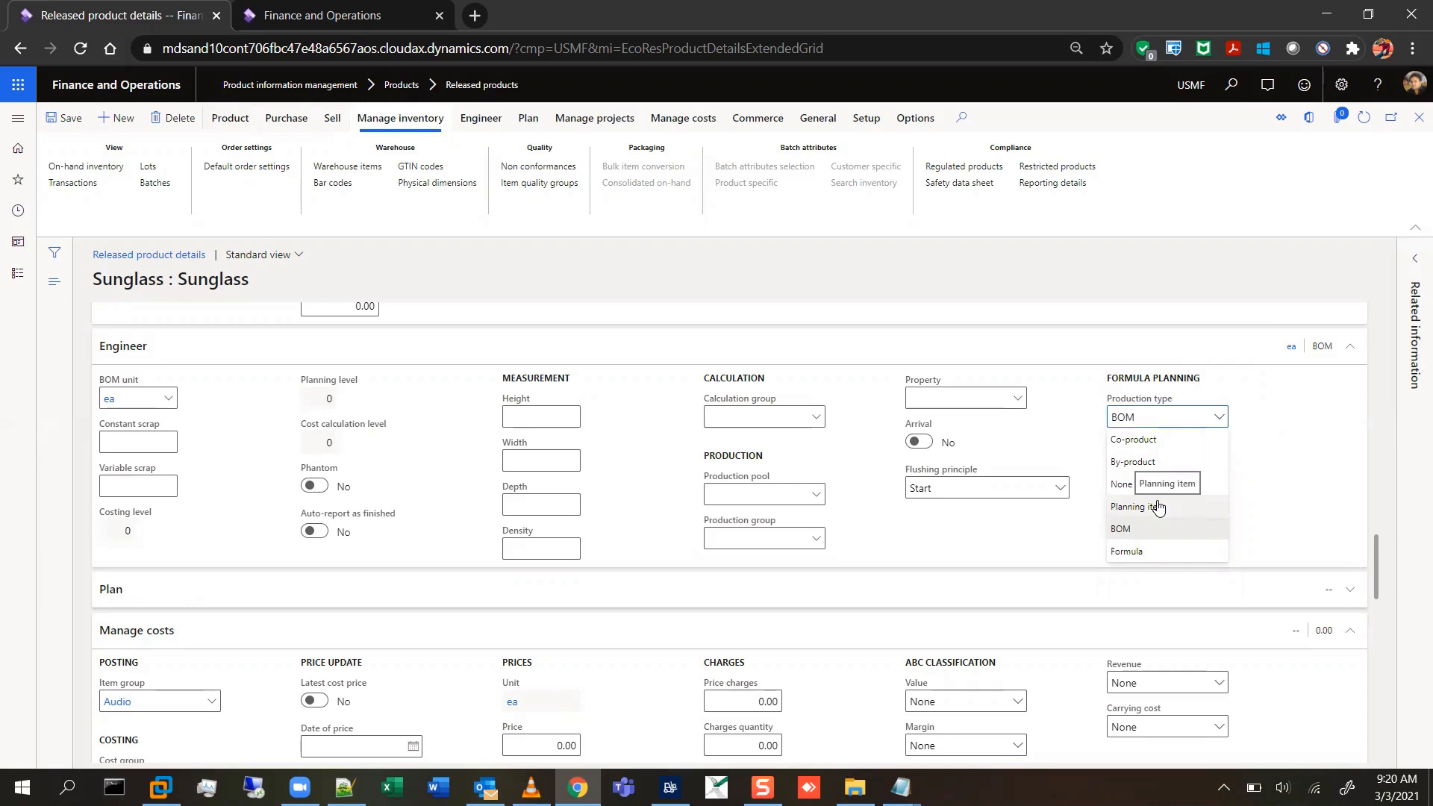
{"action": "left_click", "coordinate": [1138, 529]}
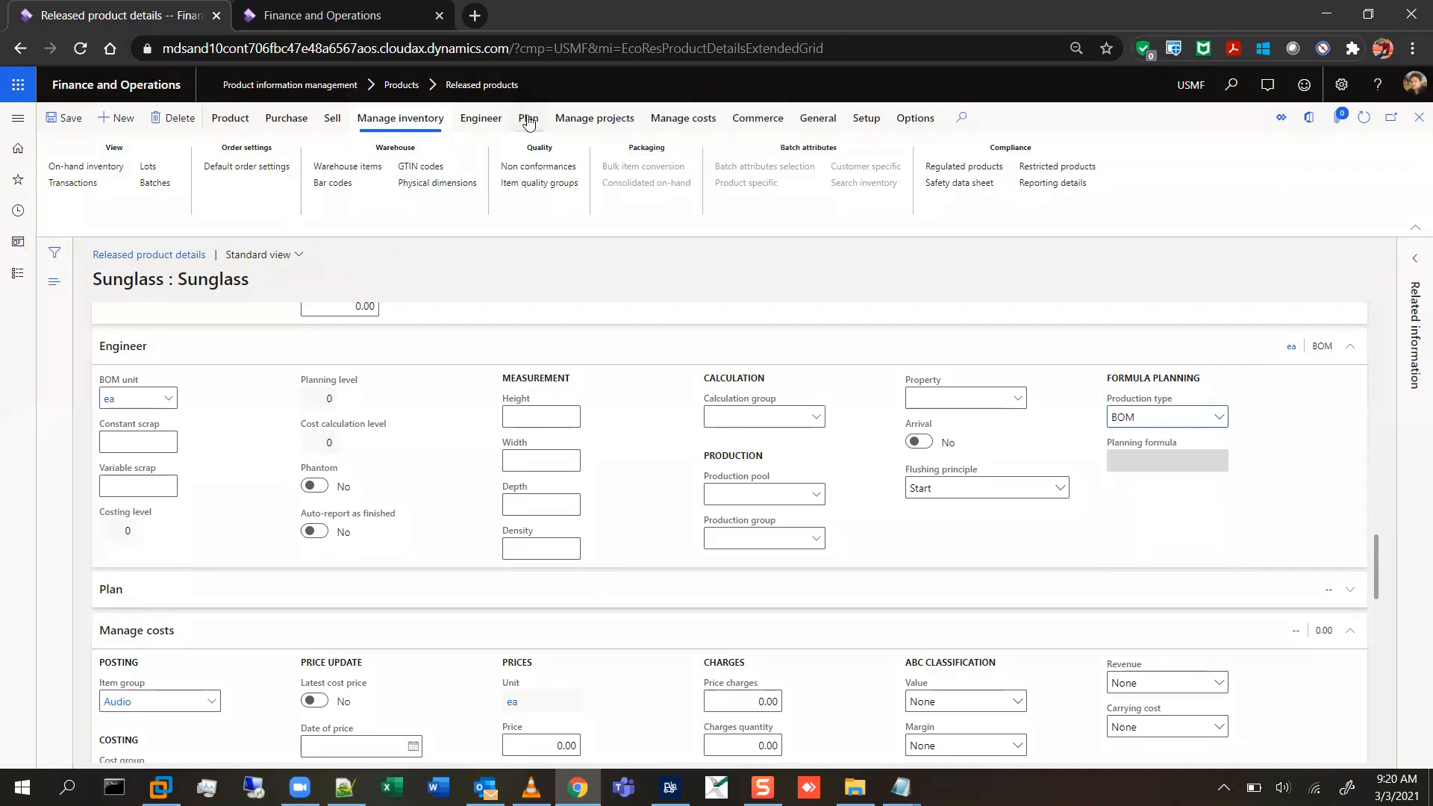
- Show Sunglass's engineering commands, set its production type to Formula and save the product
{"action": "left_click", "coordinate": [484, 119]}
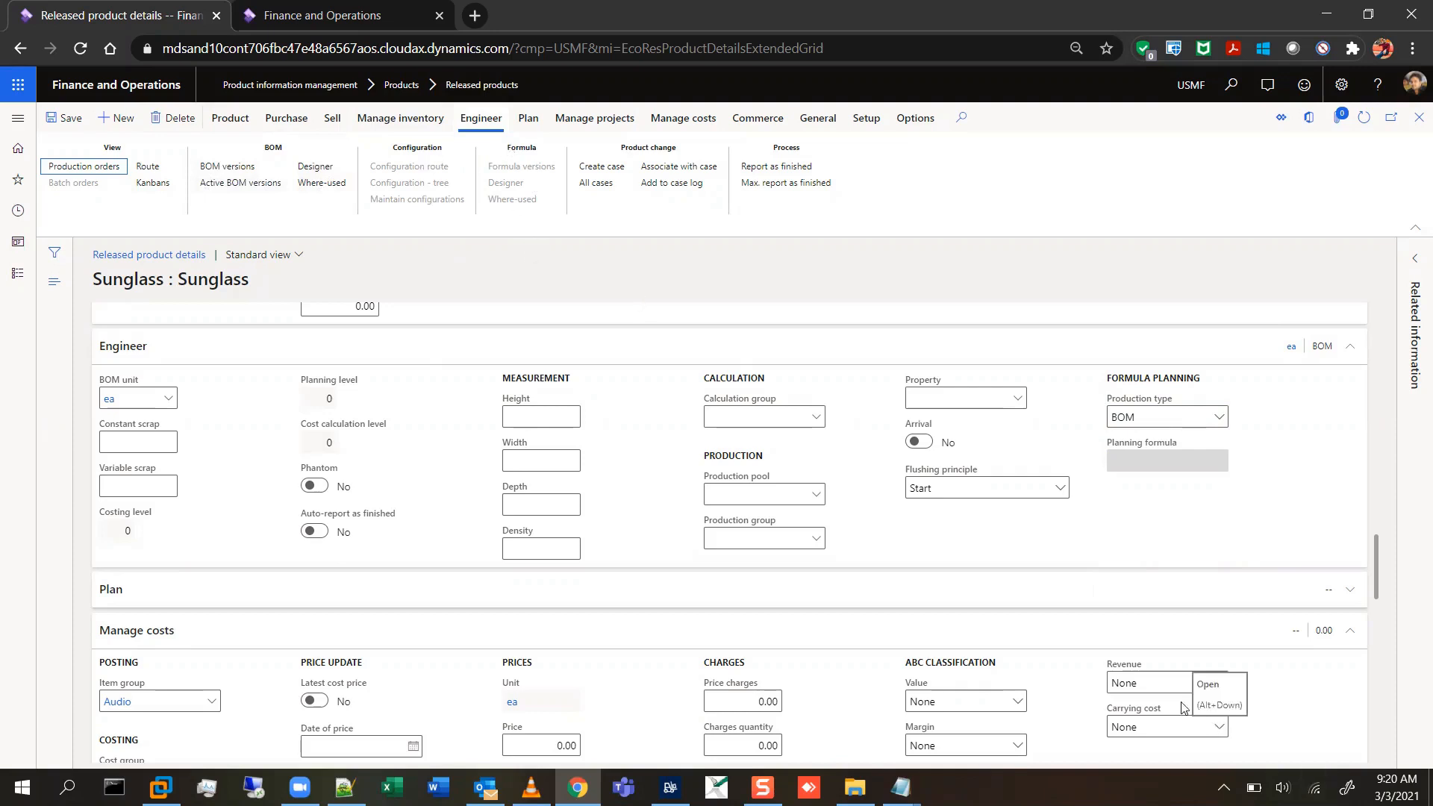
{"action": "left_click", "coordinate": [1218, 417]}
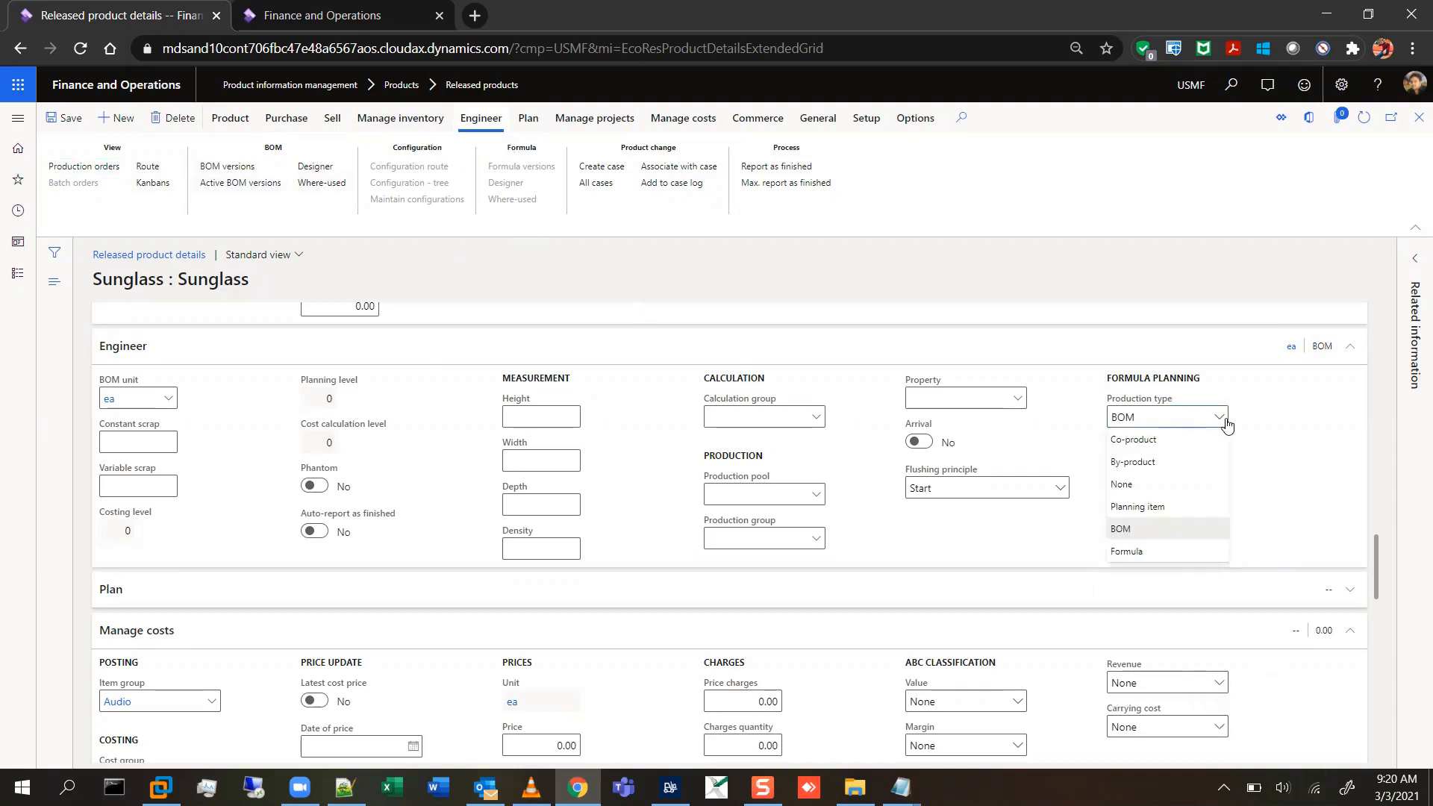
{"action": "left_click", "coordinate": [1198, 551]}
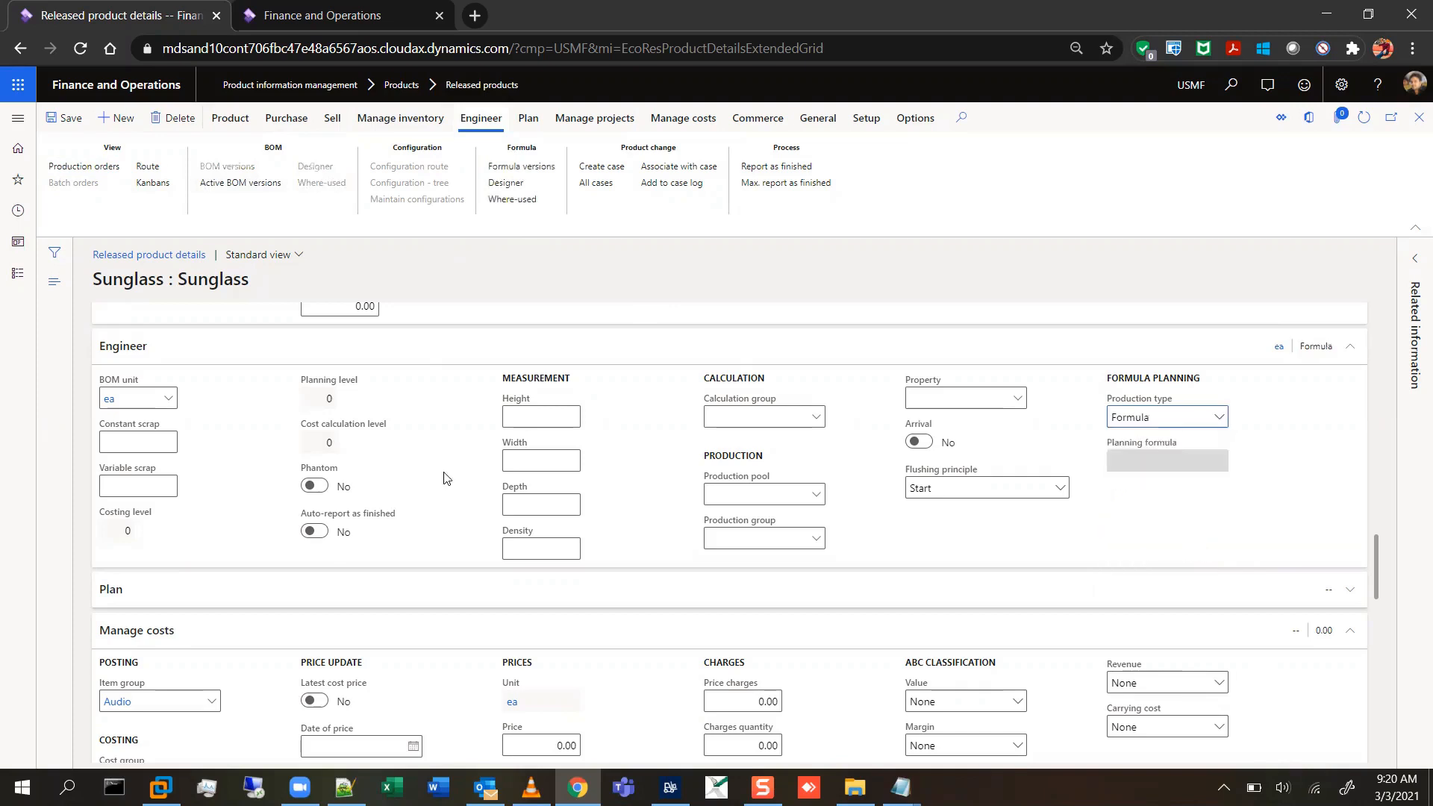
{"action": "left_click", "coordinate": [50, 122]}
- Set Sunglass's production type back to BOM and save the product
{"action": "left_click", "coordinate": [1166, 564]}
{"action": "left_click", "coordinate": [1161, 679]}
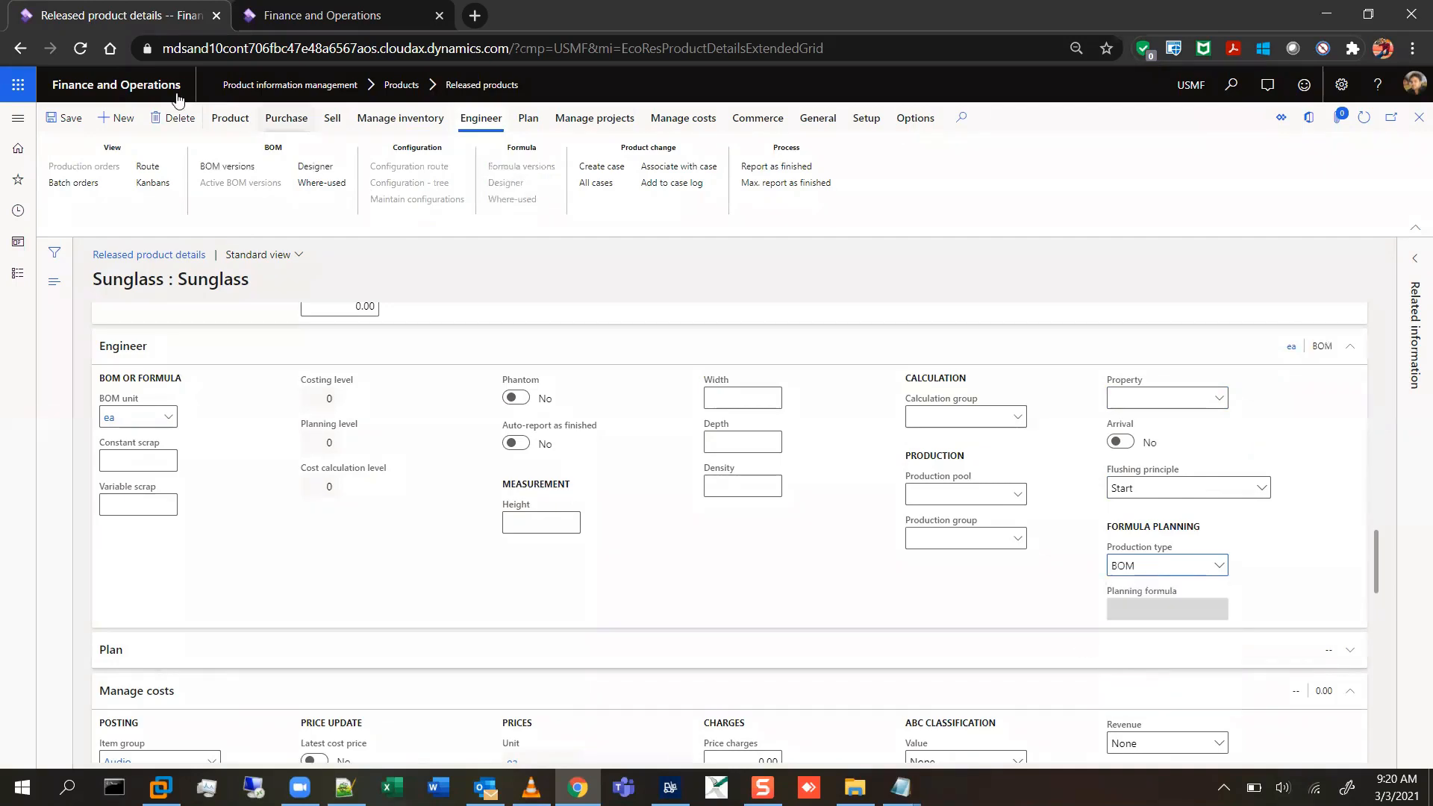
{"action": "left_click", "coordinate": [46, 123]}
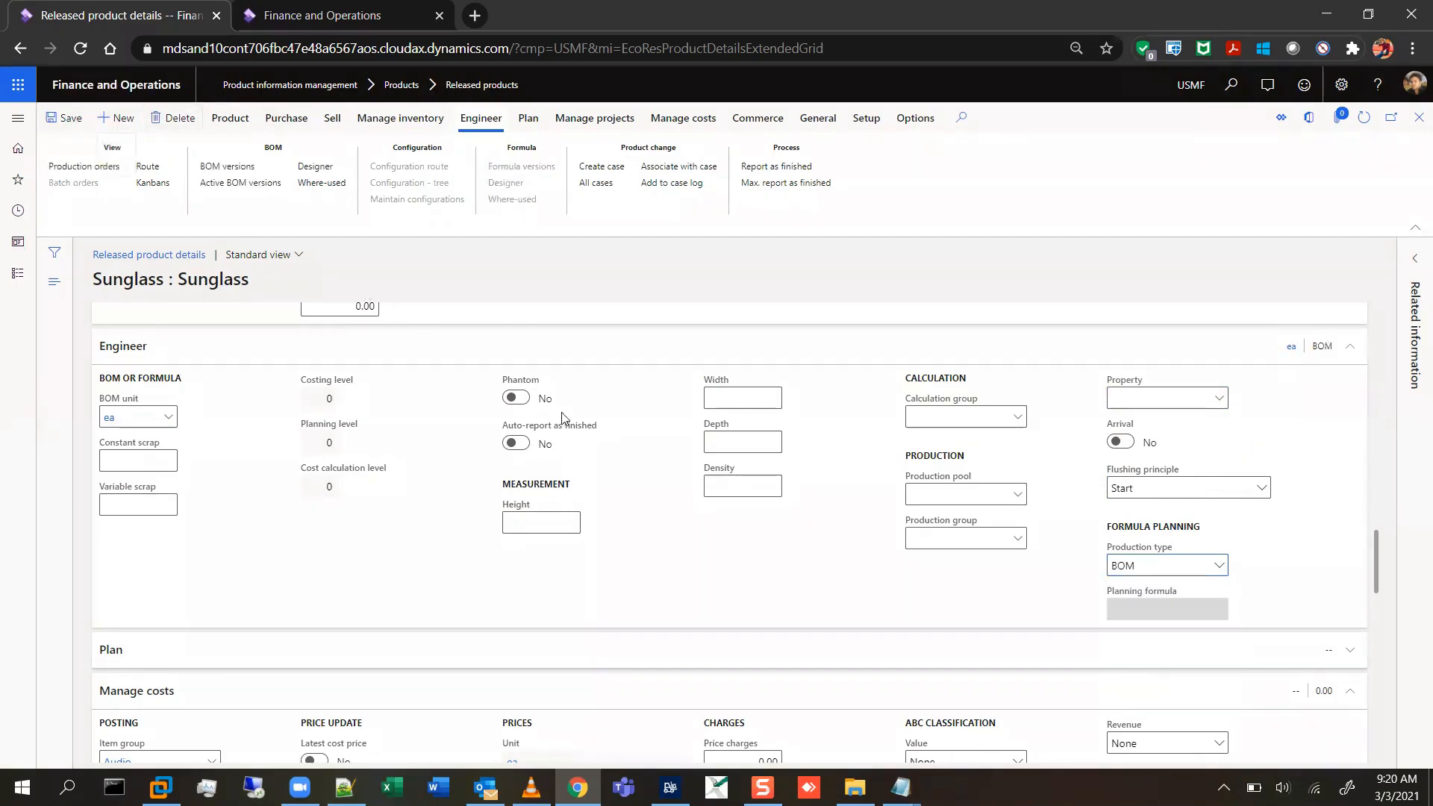
- Start a new released product with product number Sunglass Frame and product name Sunglass
{"action": "key", "text": "alt+n"}
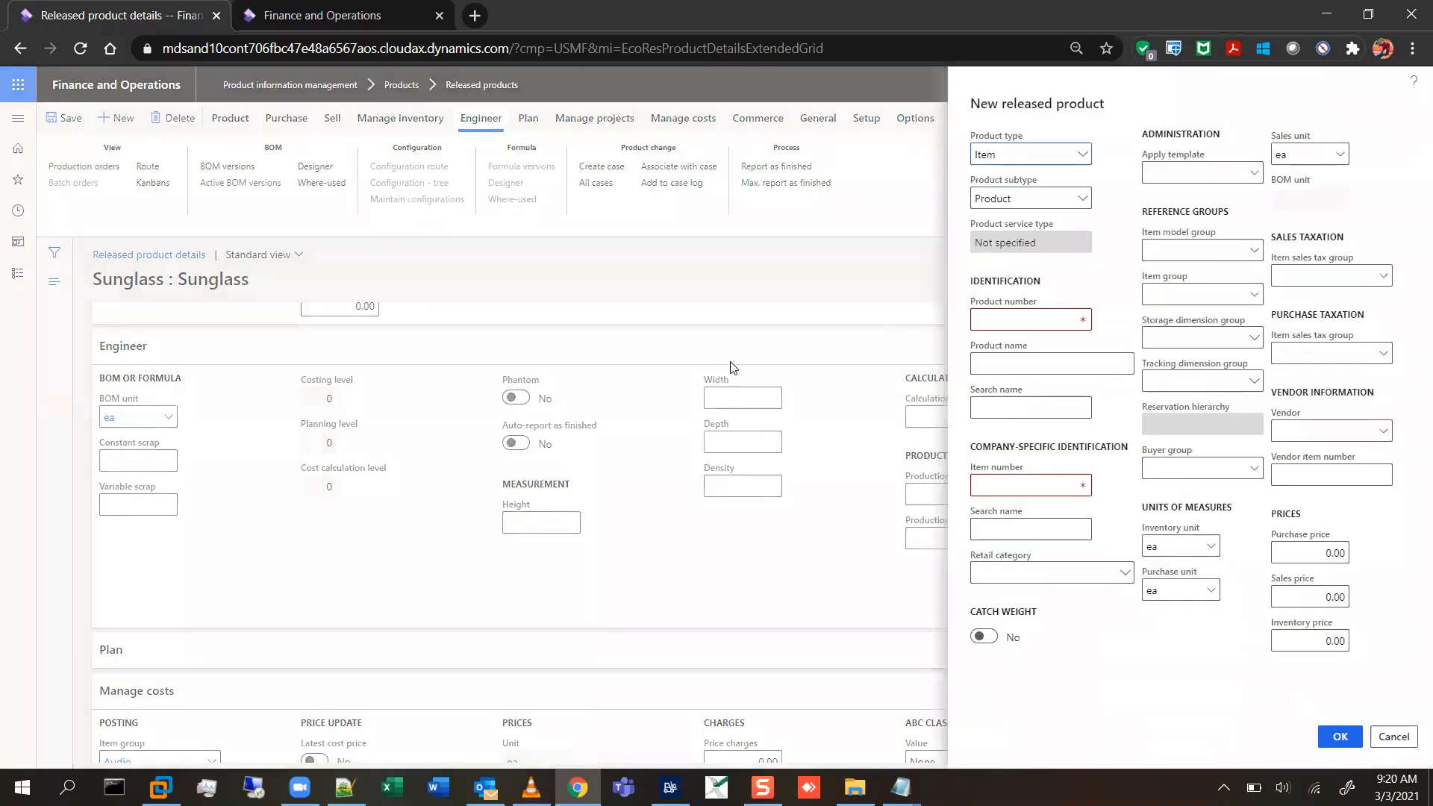
{"action": "left_click", "coordinate": [991, 327]}
{"action": "type", "text": "Sunglass Frame"}
{"action": "key", "text": "Tab"}
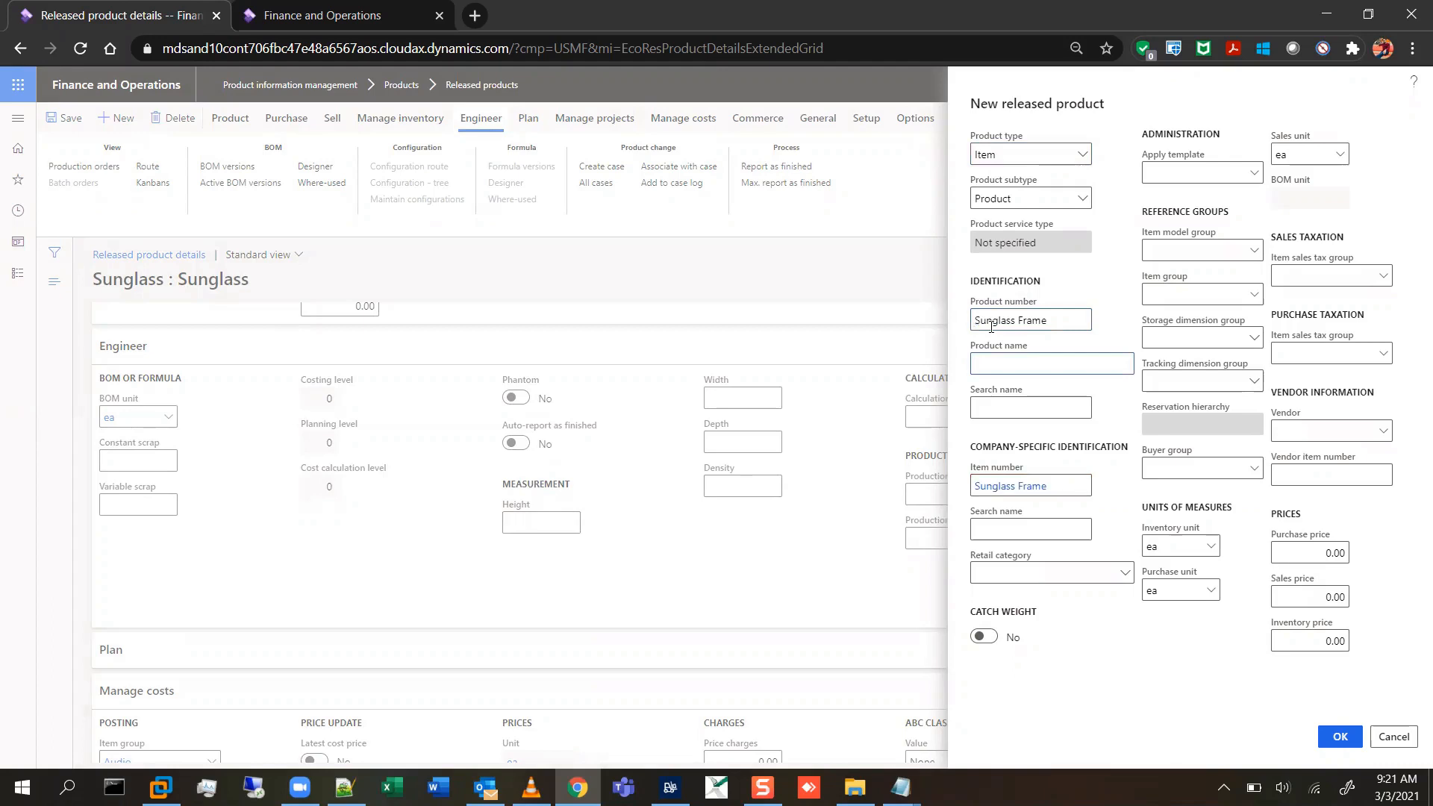
{"action": "type", "text": "Sunglass"}
{"action": "key", "text": "Tab"}
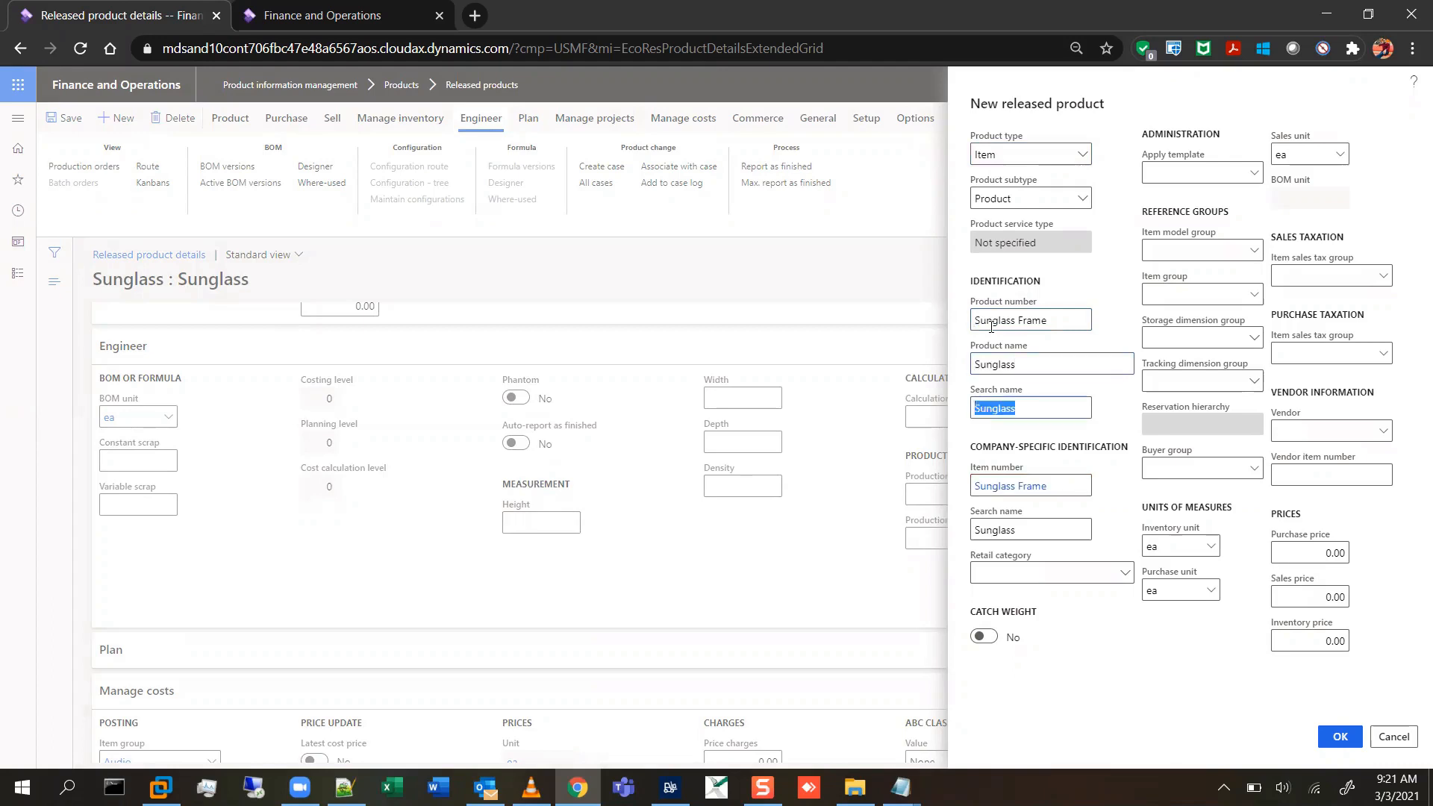
{"action": "key", "text": "Tab"}
{"action": "key", "text": "Tab"}
{"action": "key", "text": "Tab"}
- Create the Sunglass Frame product with item model group FIFO, item group Audio, storage dimension group SiteWH and tracking dimension group None
{"action": "left_click", "coordinate": [1257, 254]}
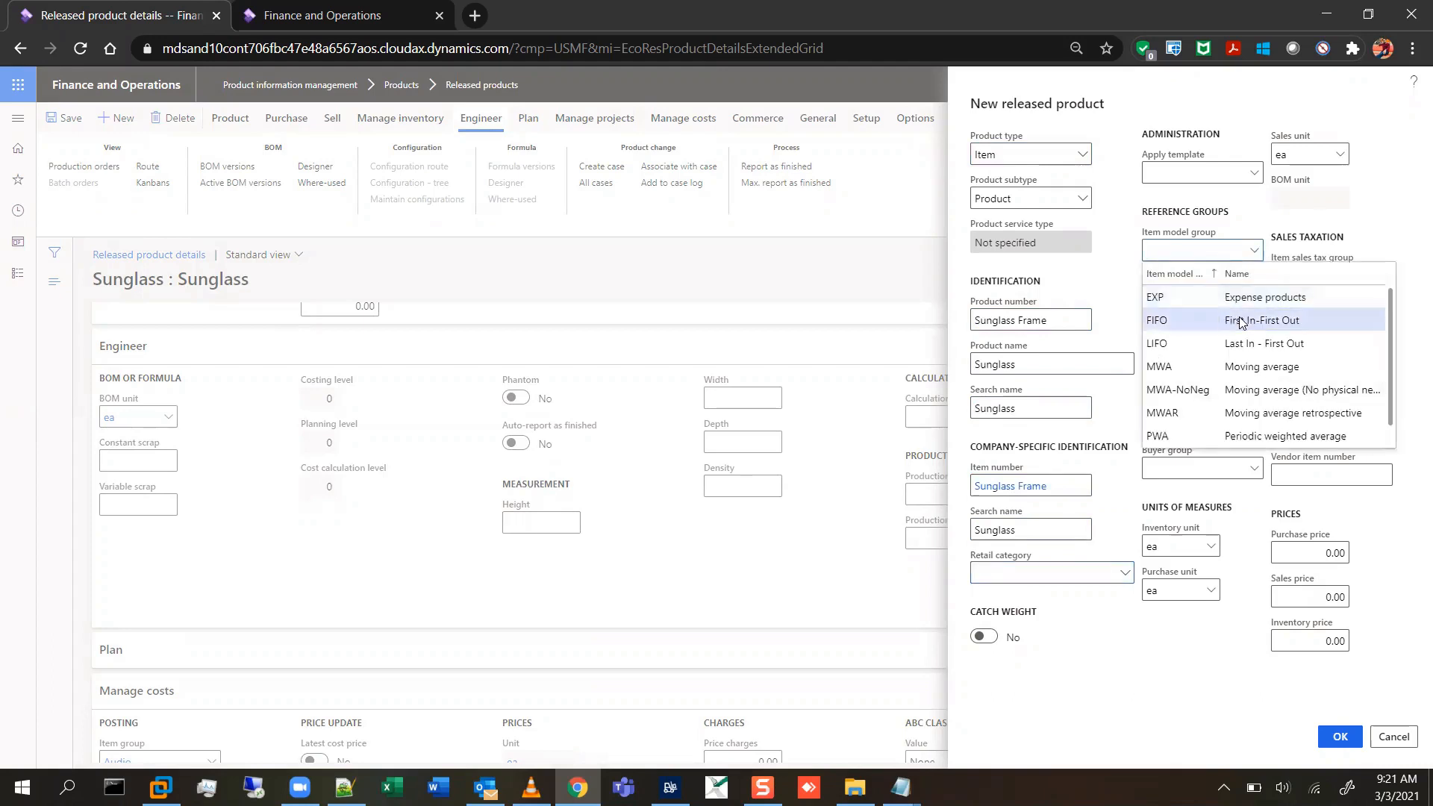
{"action": "left_click", "coordinate": [1241, 322]}
{"action": "left_click", "coordinate": [1253, 298]}
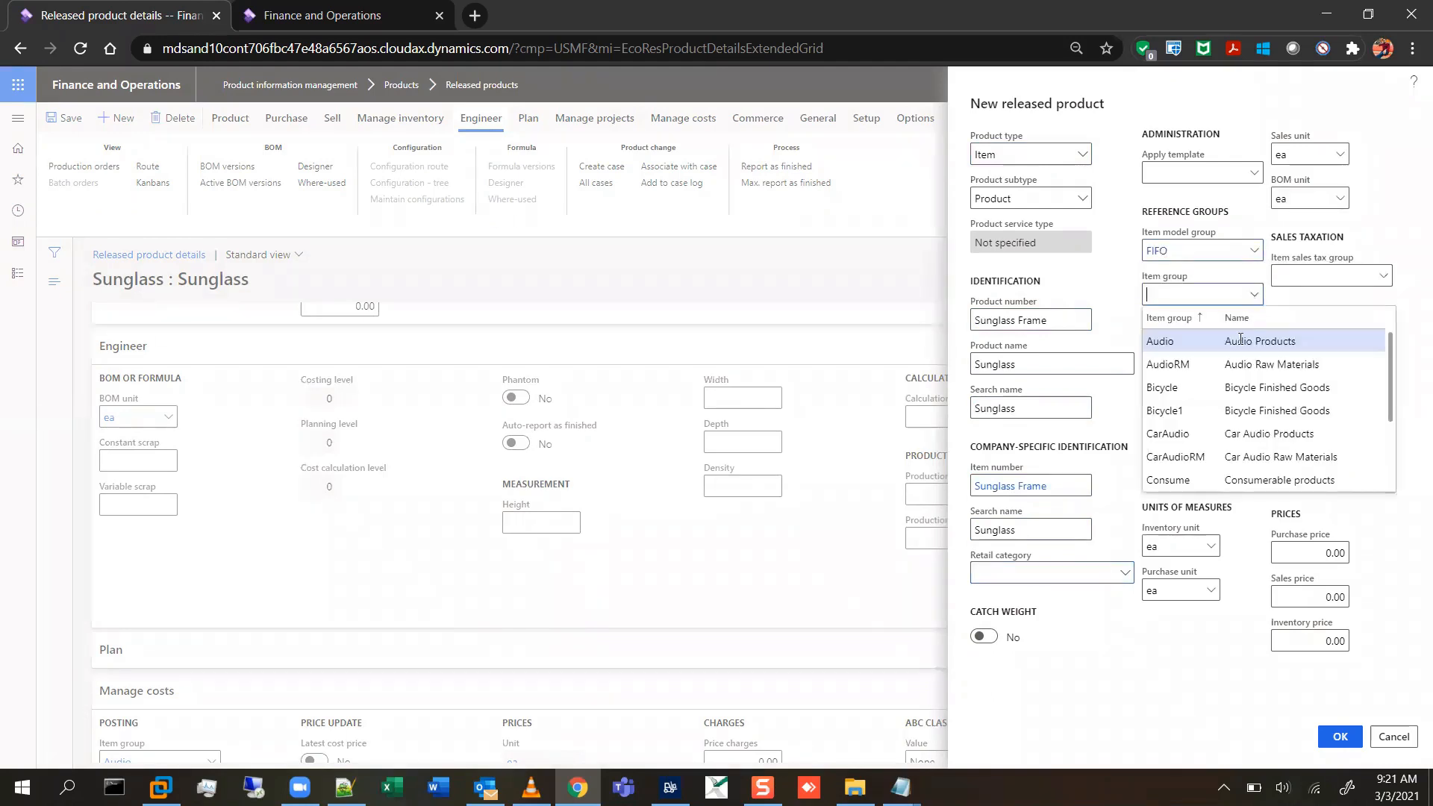
{"action": "left_click", "coordinate": [1232, 341]}
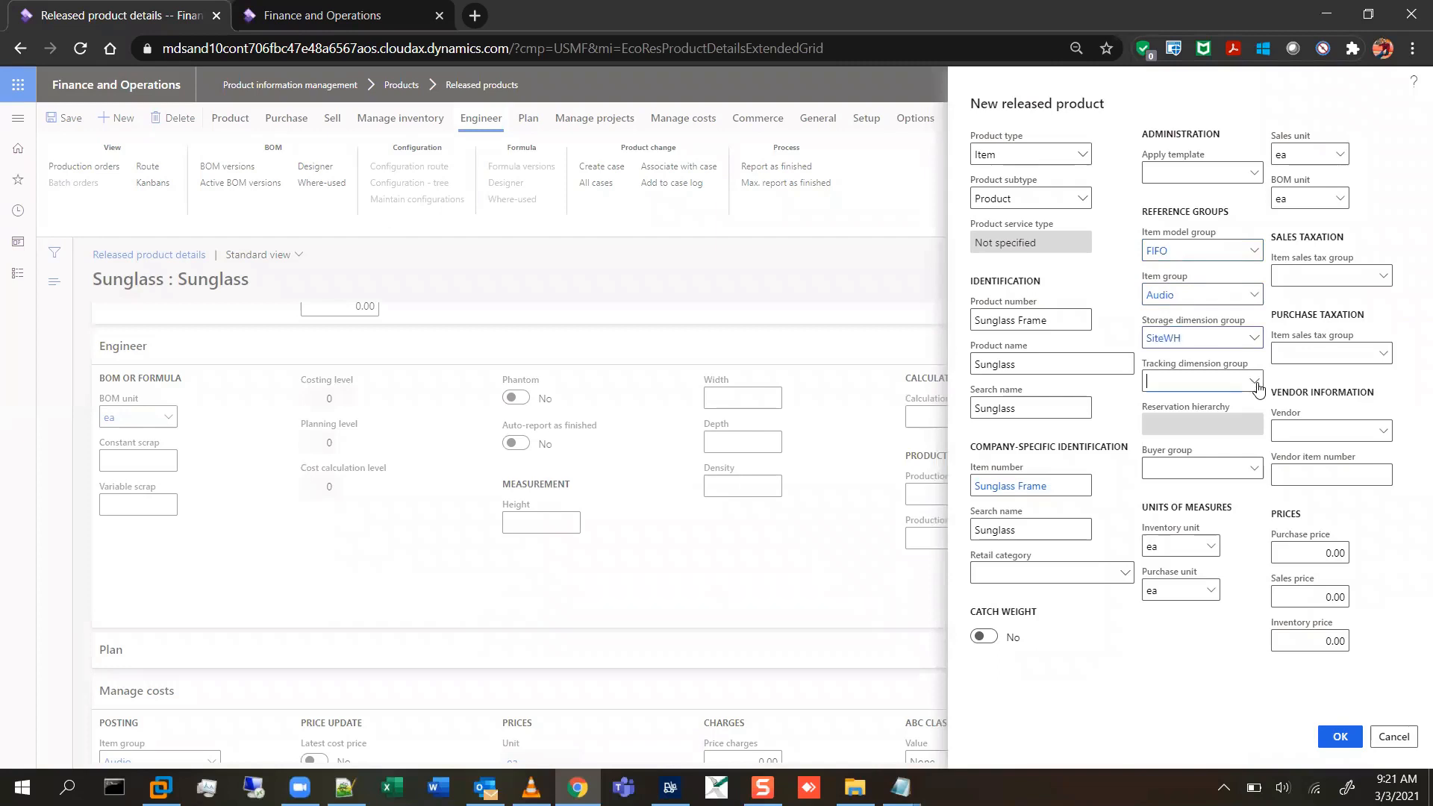
{"action": "left_click", "coordinate": [1254, 381]}
{"action": "left_click", "coordinate": [1228, 498]}
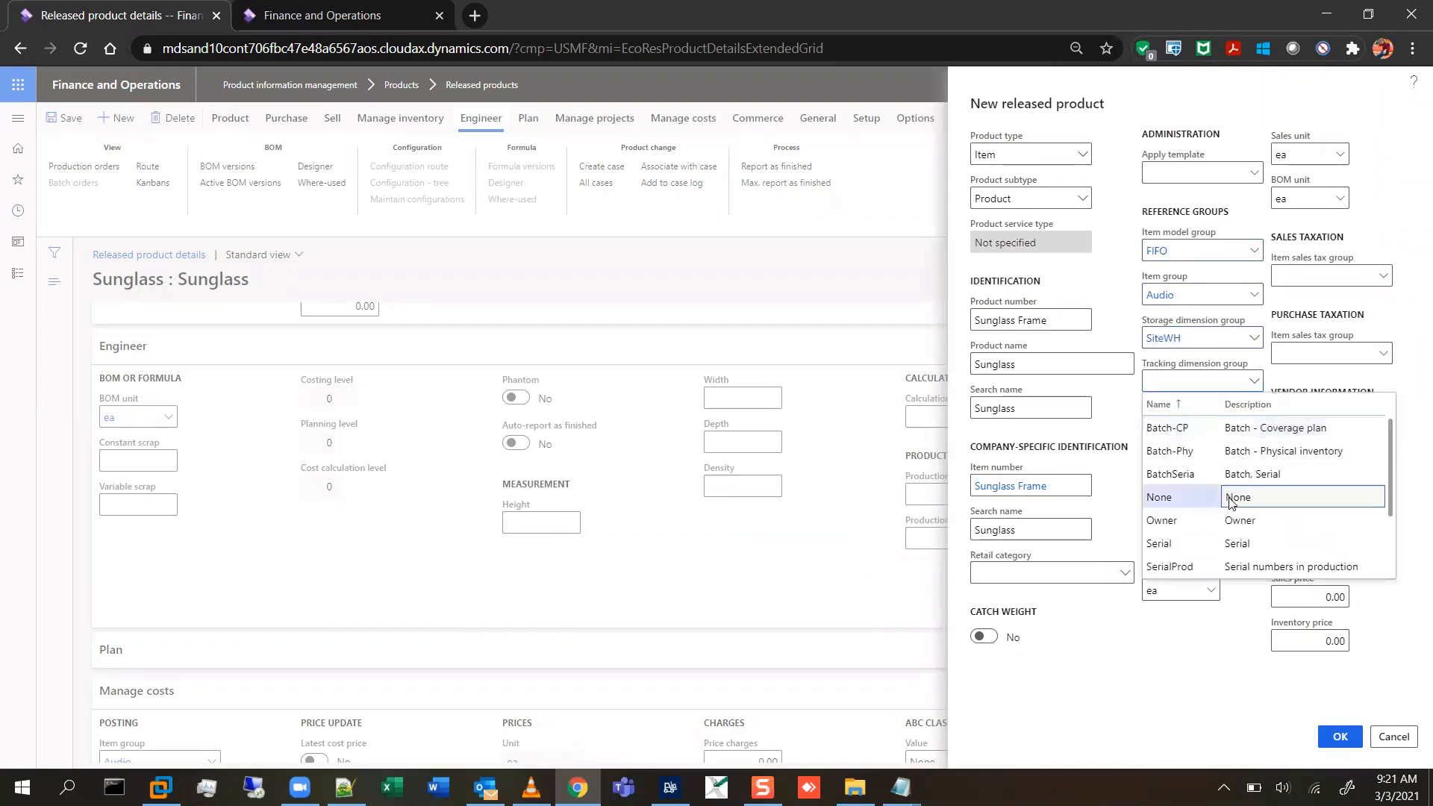
{"action": "left_click", "coordinate": [1339, 736]}
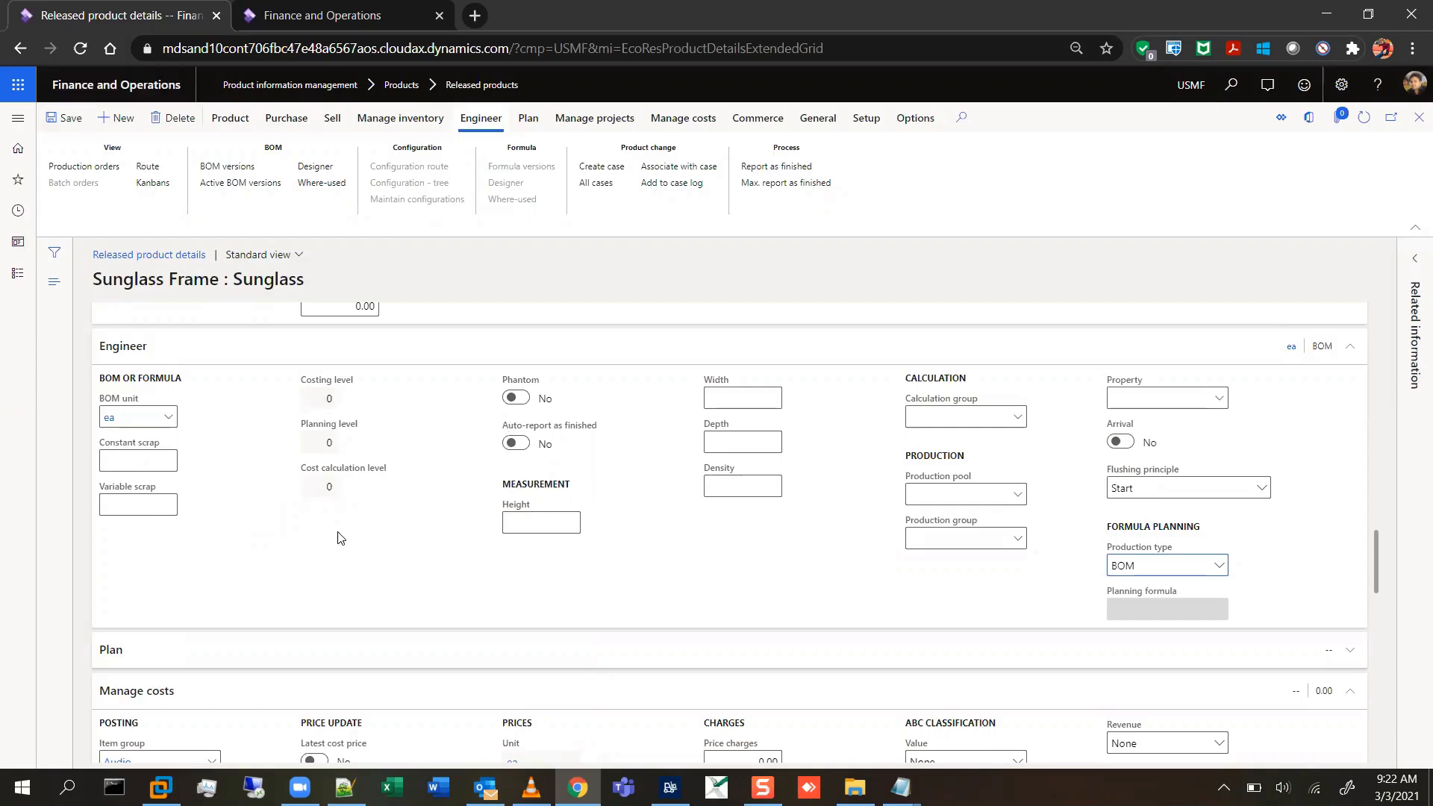
- Set Sunglass Frame's production type to None and save the product
{"action": "scroll", "coordinate": [338, 533], "scroll_direction": "down", "scroll_amount": 15}
{"action": "scroll", "coordinate": [339, 533], "scroll_direction": "up", "scroll_amount": 12}
{"action": "left_click", "coordinate": [1219, 567]}
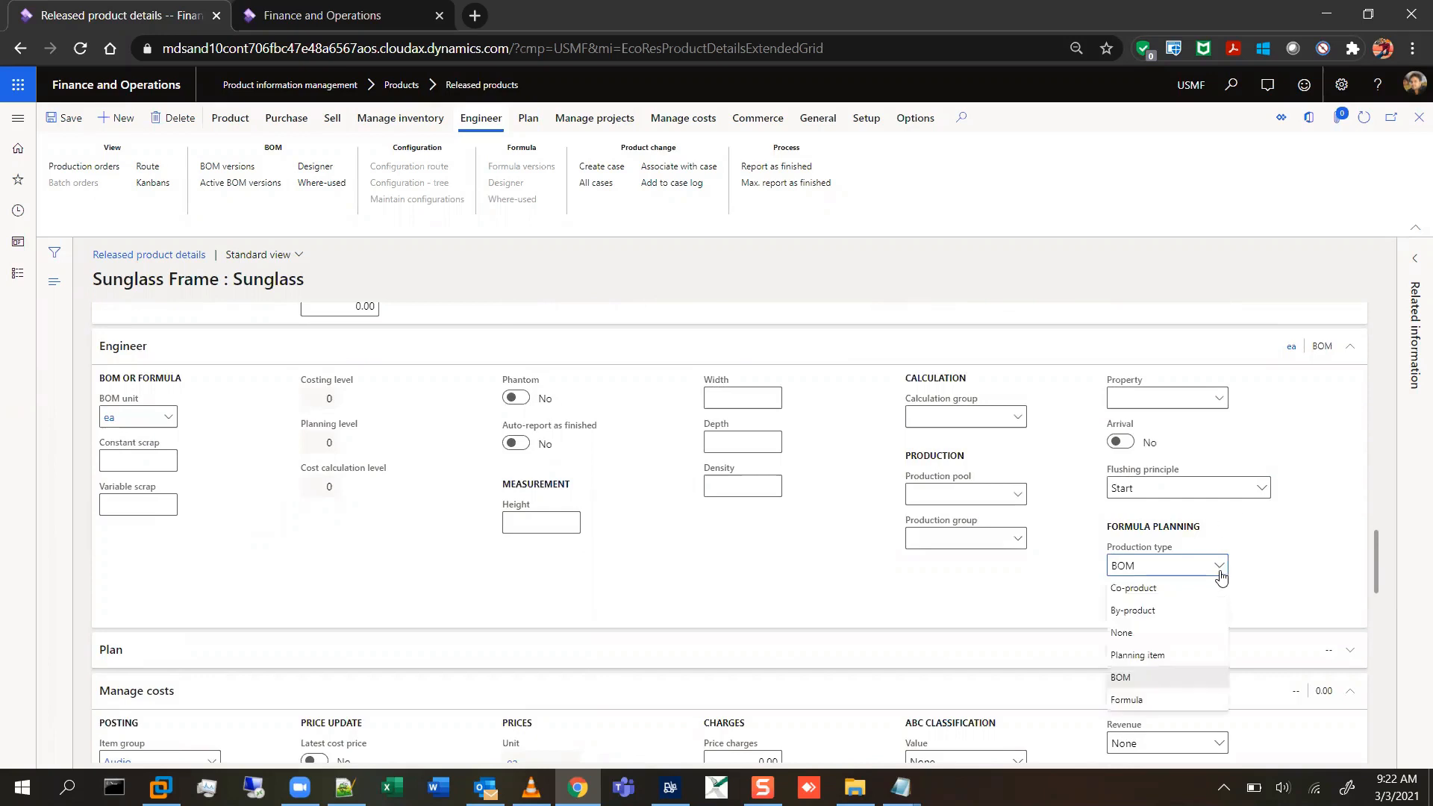
{"action": "left_click", "coordinate": [1190, 632]}
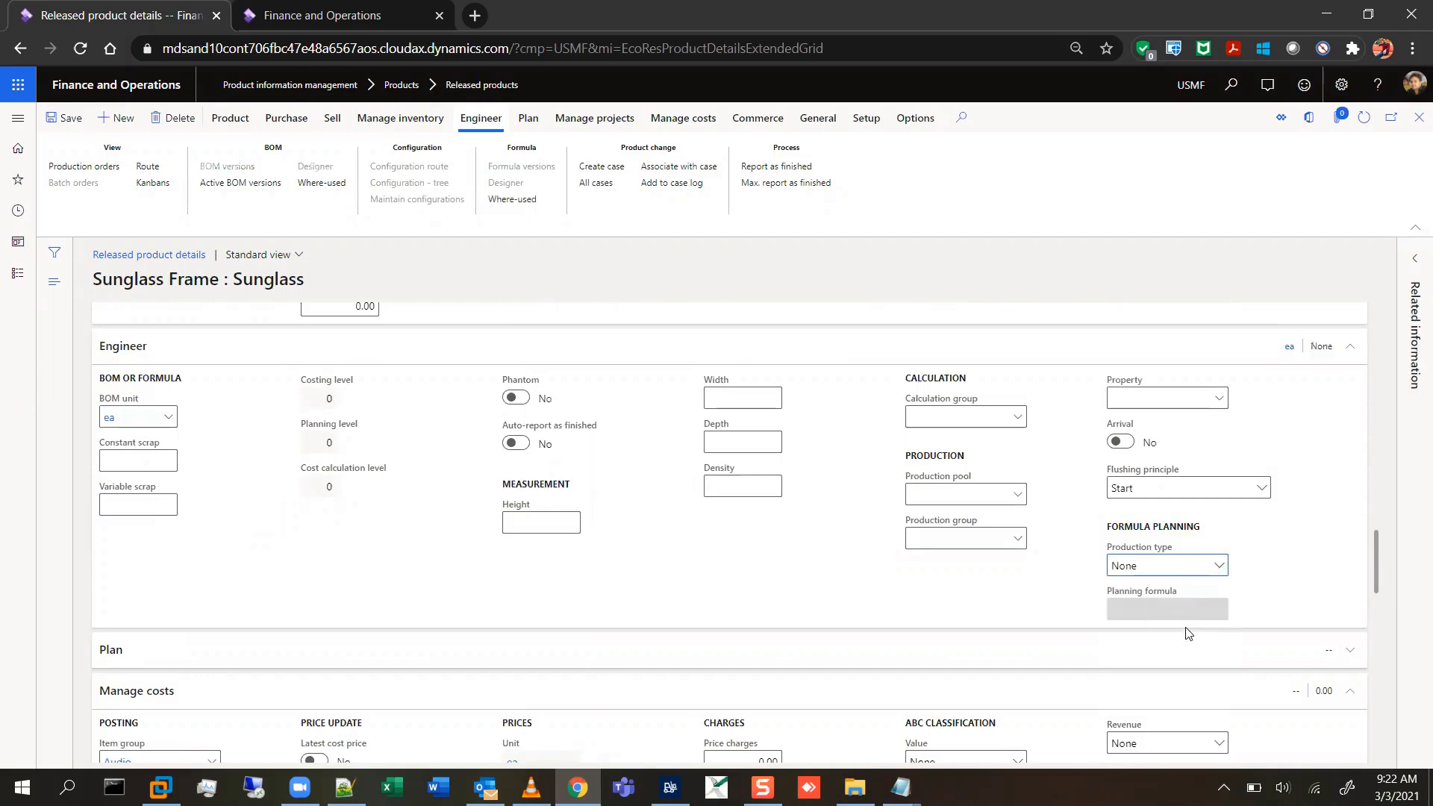
{"action": "left_click", "coordinate": [55, 120]}
- Start another new released product with Glasses as both its product number and product name
{"action": "left_click", "coordinate": [118, 118]}
{"action": "left_click", "coordinate": [978, 320]}
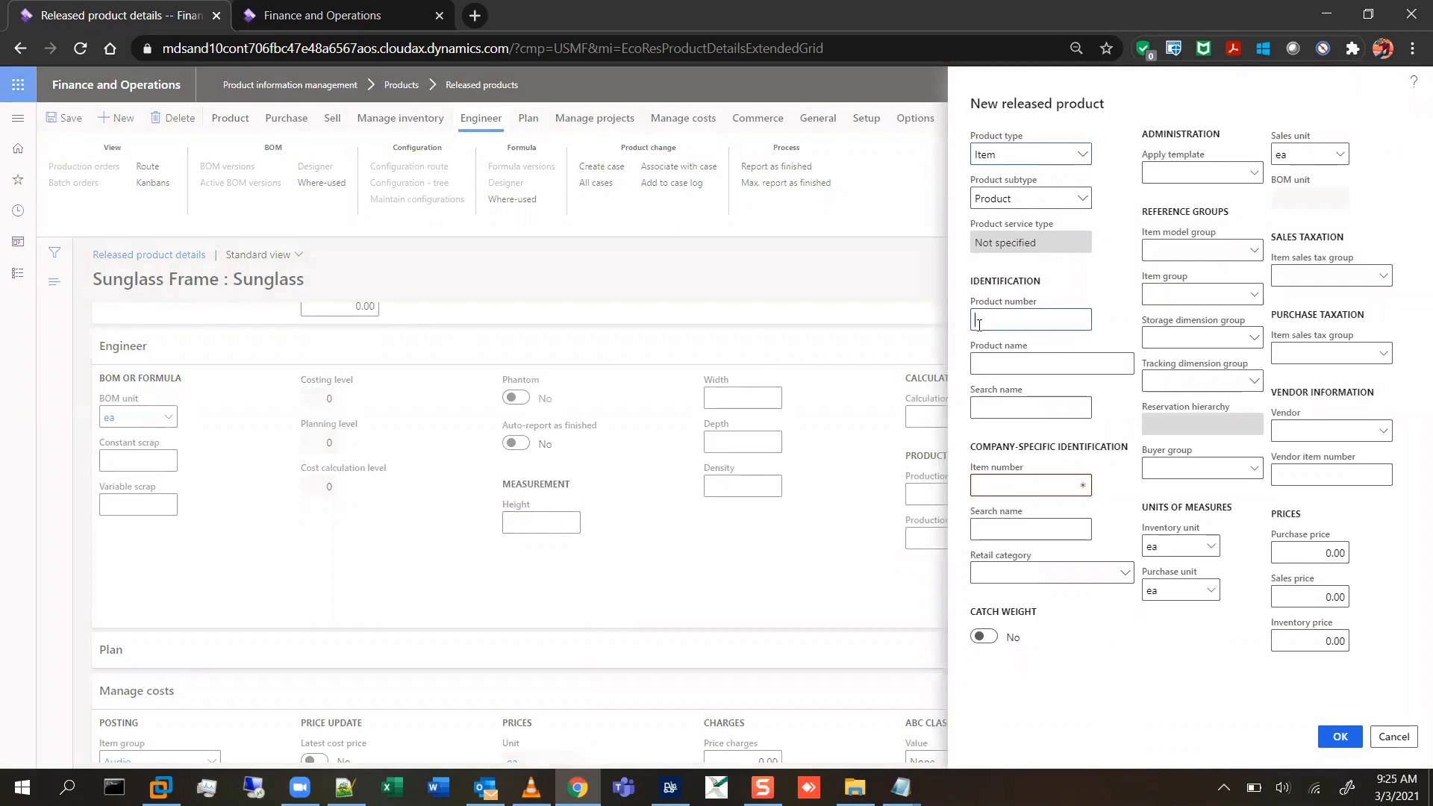
{"action": "type", "text": "Glasses"}
{"action": "double_click", "coordinate": [979, 323]}
{"action": "key", "text": "ctrl+c"}
{"action": "key", "text": "Tab"}
{"action": "key", "text": "ctrl+v"}
{"action": "key", "text": "Tab"}
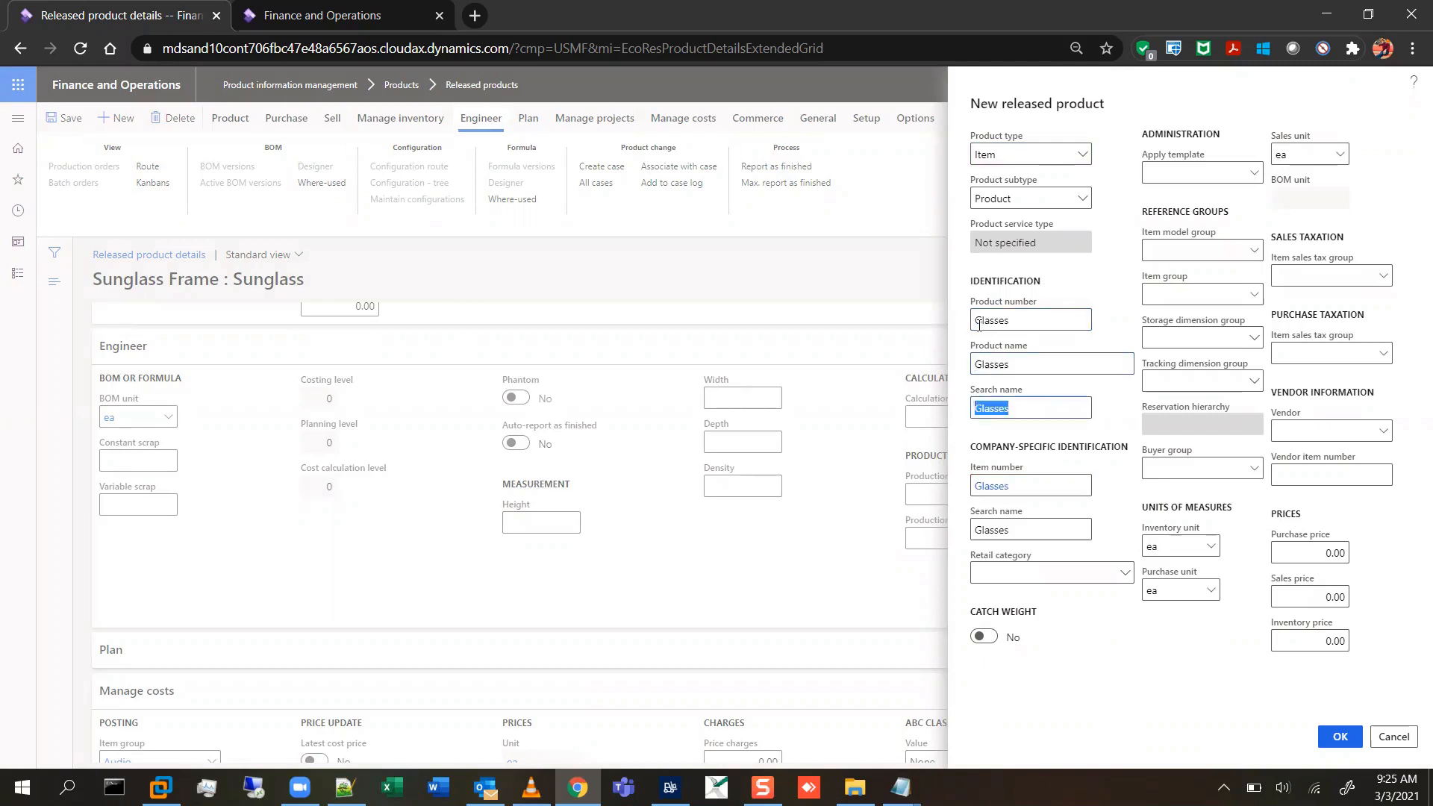
{"action": "key", "text": "Tab"}
{"action": "key", "text": "Tab"}
{"action": "key", "text": "Tab"}
- Create the Glasses product with item model group FIFO, item group Audio, storage dimension group SiteWH and tracking dimension group None
{"action": "left_click", "coordinate": [1254, 258]}
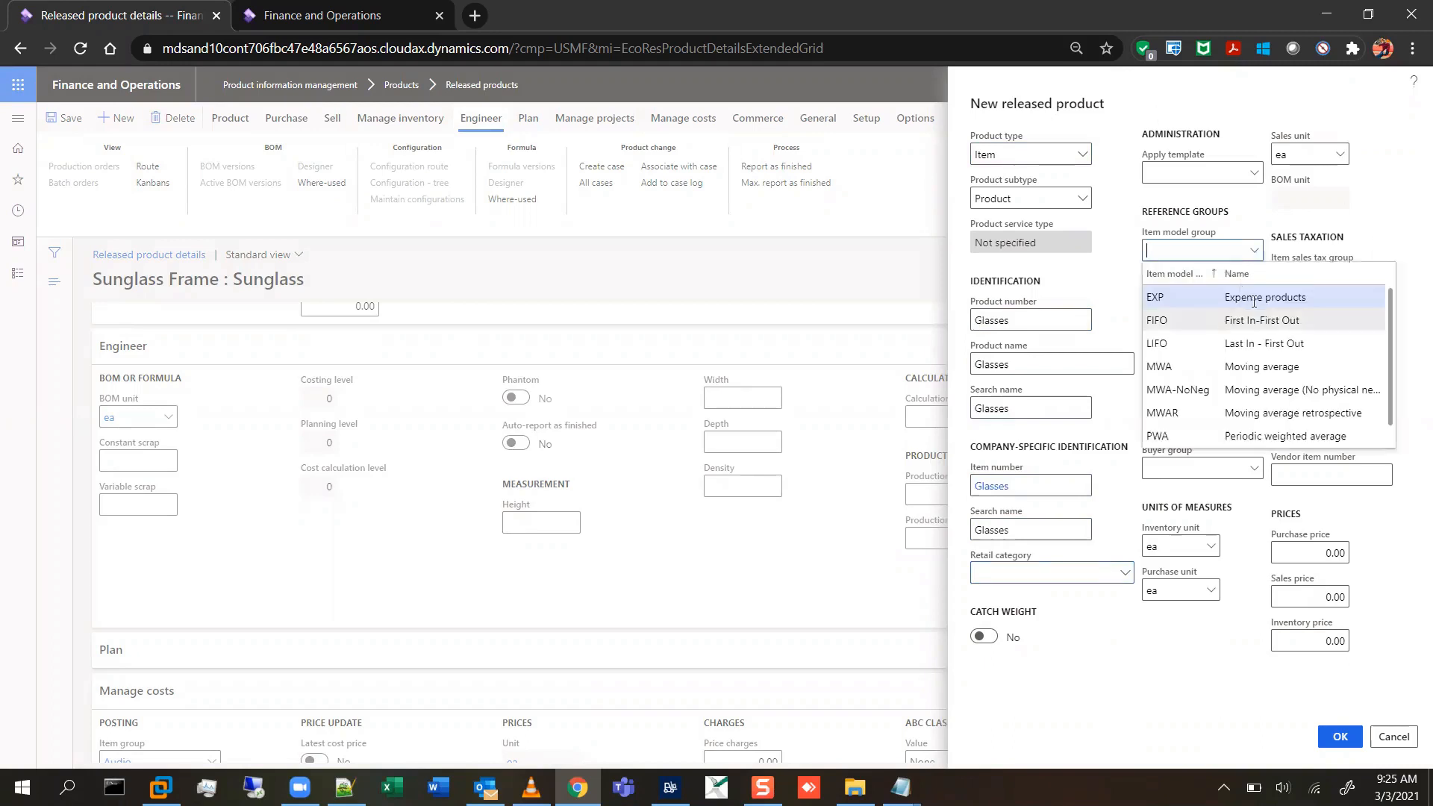
{"action": "key", "text": "Down"}
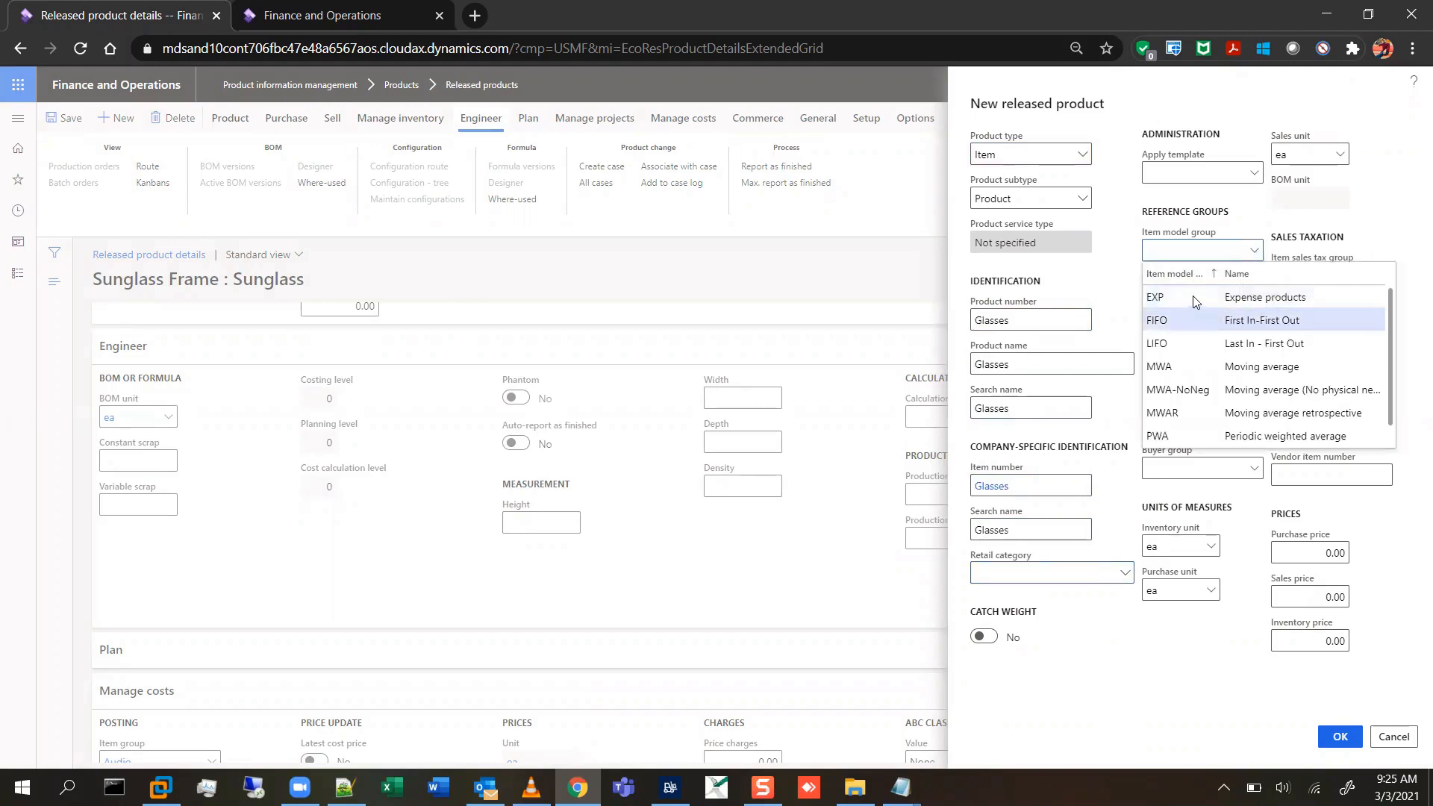
{"action": "left_click", "coordinate": [1253, 295]}
{"action": "left_click", "coordinate": [1187, 341]}
{"action": "left_click", "coordinate": [1253, 338]}
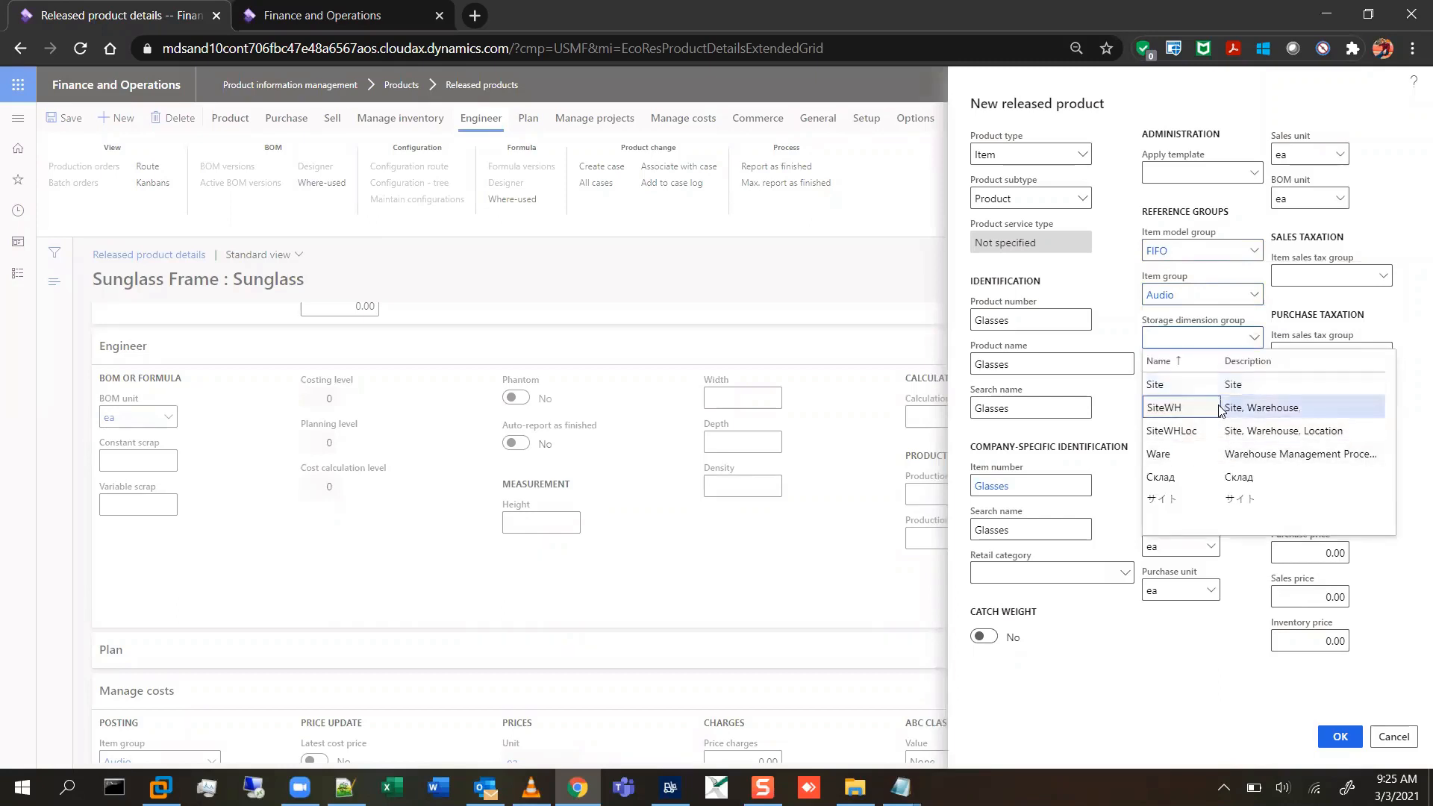
{"action": "left_click", "coordinate": [1221, 407]}
{"action": "left_click", "coordinate": [1257, 385]}
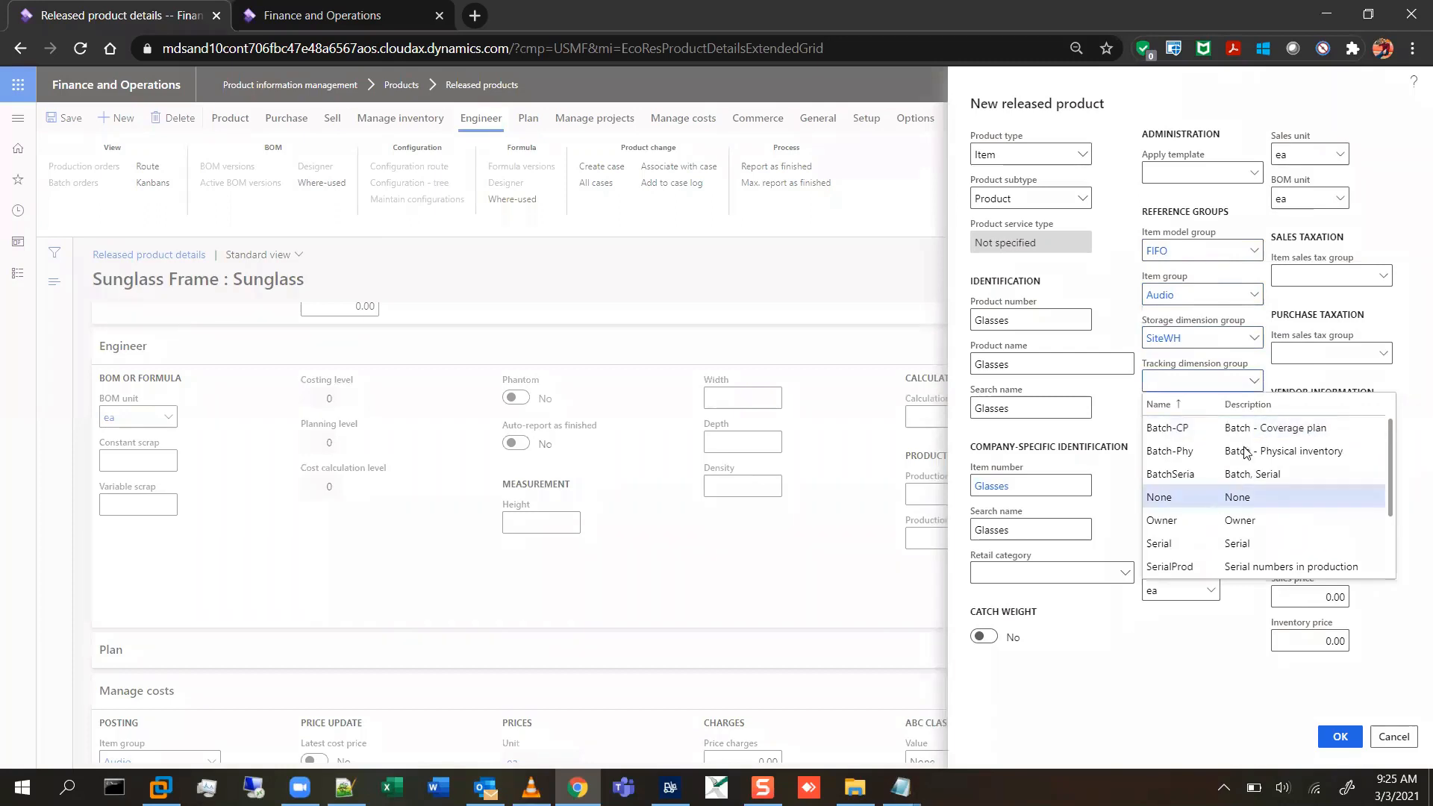
{"action": "left_click", "coordinate": [1235, 497]}
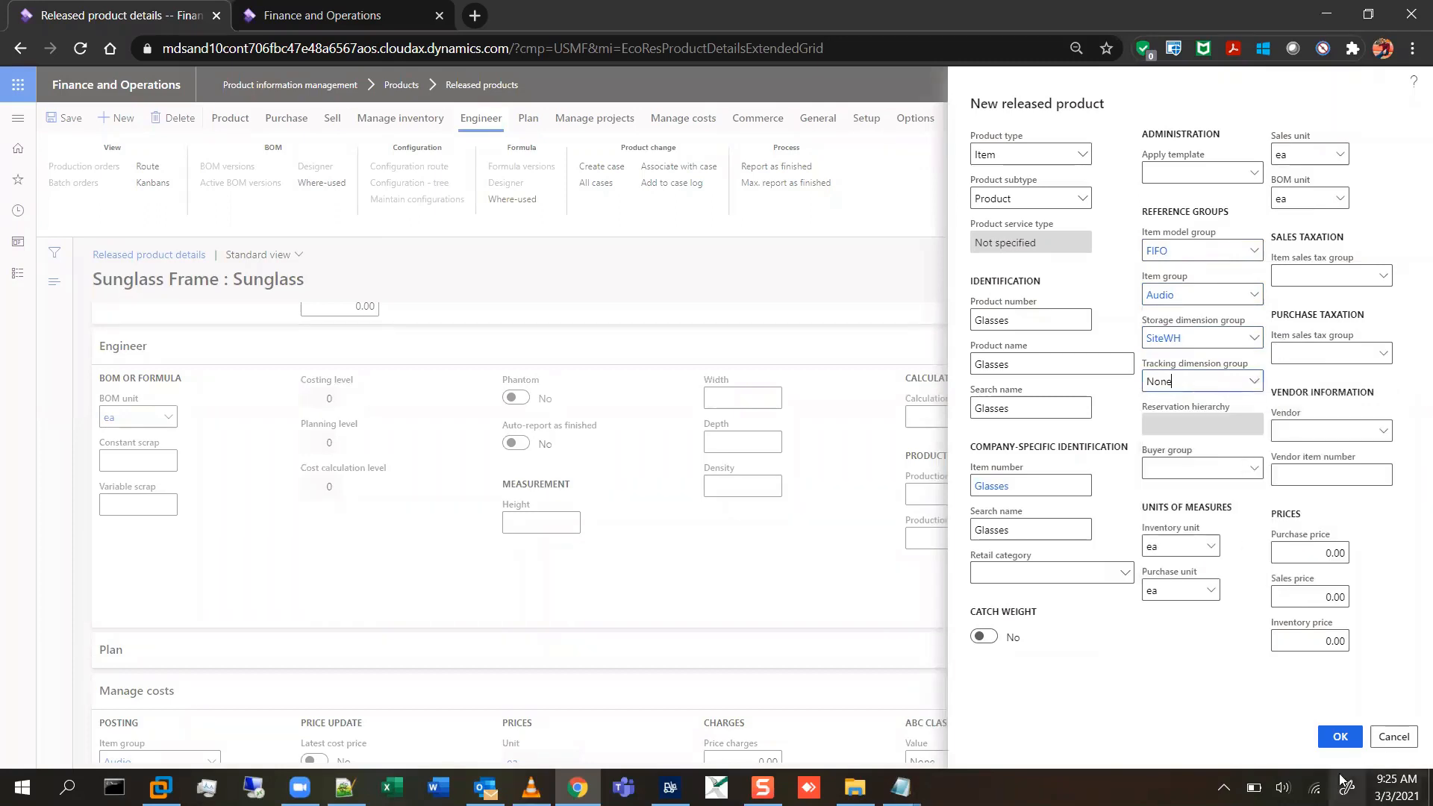
{"action": "left_click", "coordinate": [1345, 741]}
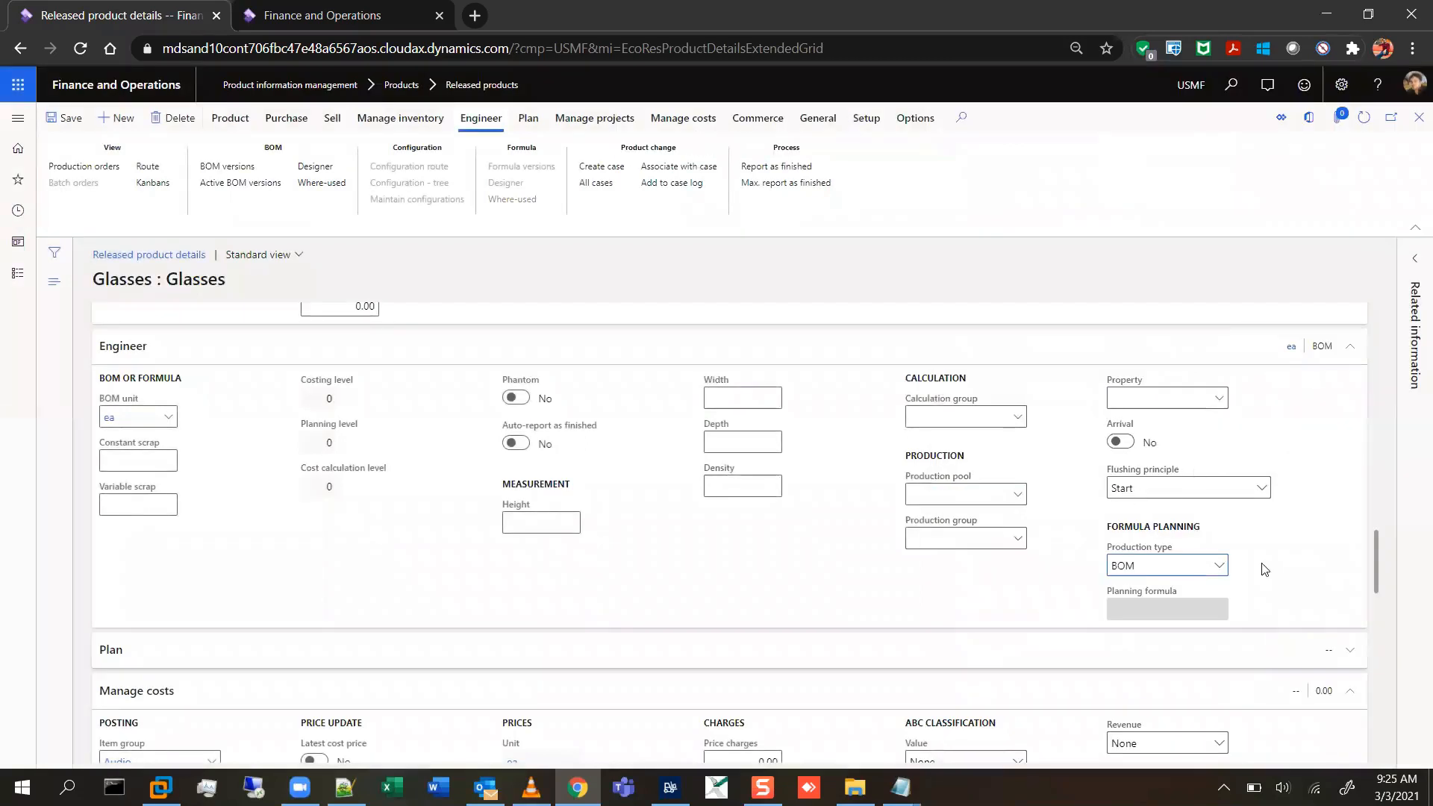
- Set the production type of Glasses to None and save the product
{"action": "left_click", "coordinate": [1218, 569]}
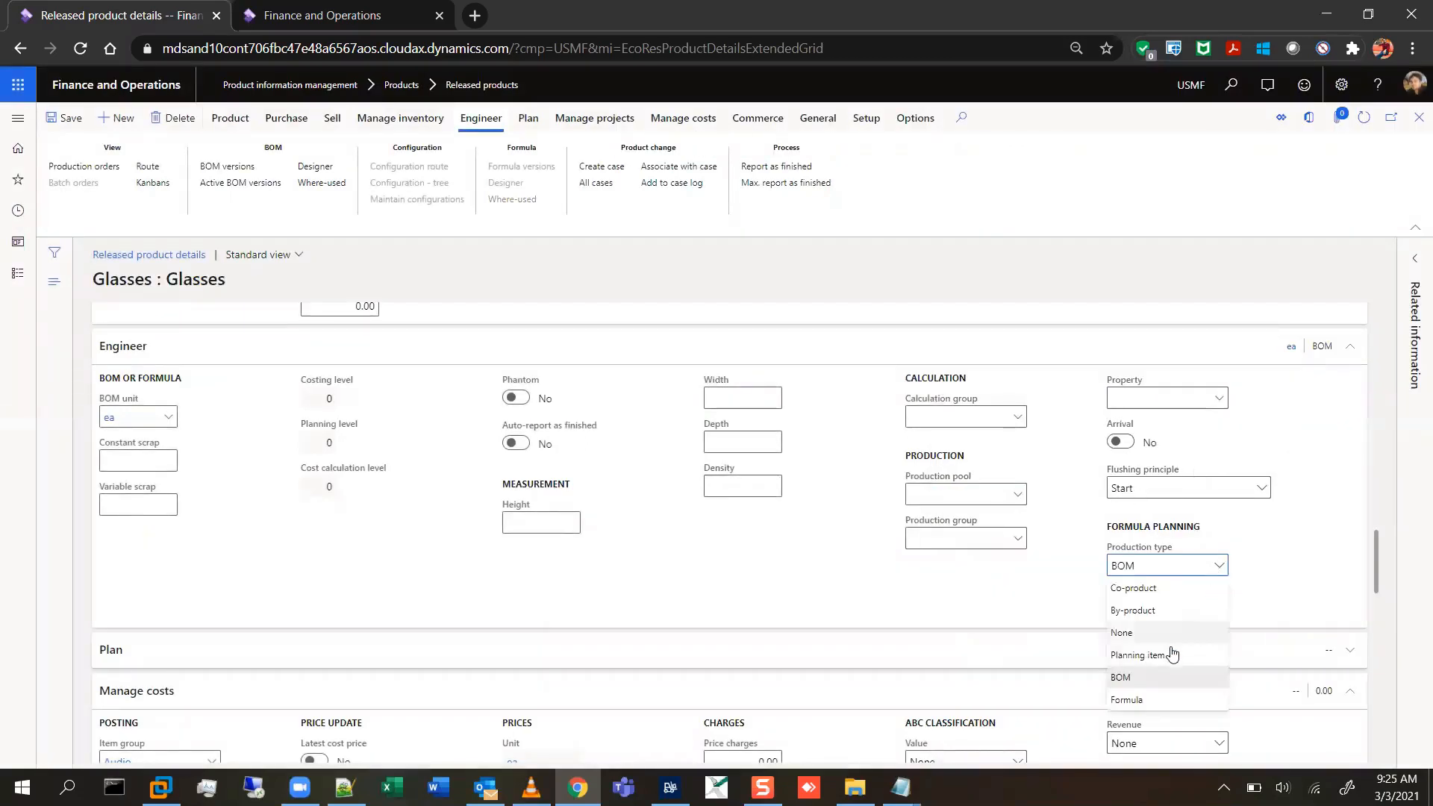
{"action": "left_click", "coordinate": [1164, 633]}
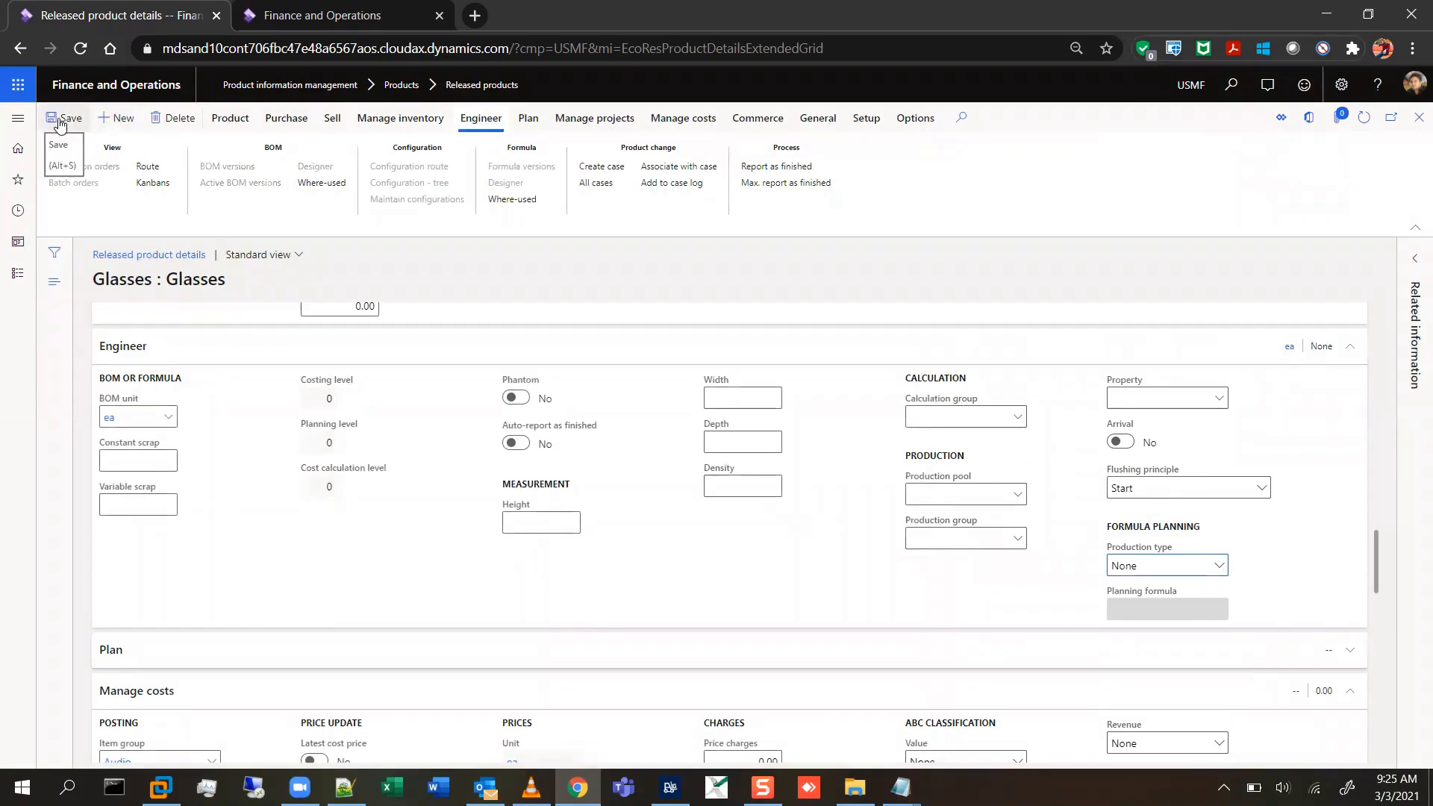
- Return to the released products list and filter it to product names beginning with "sung"
{"action": "left_click", "coordinate": [18, 274]}
{"action": "left_click", "coordinate": [282, 352]}
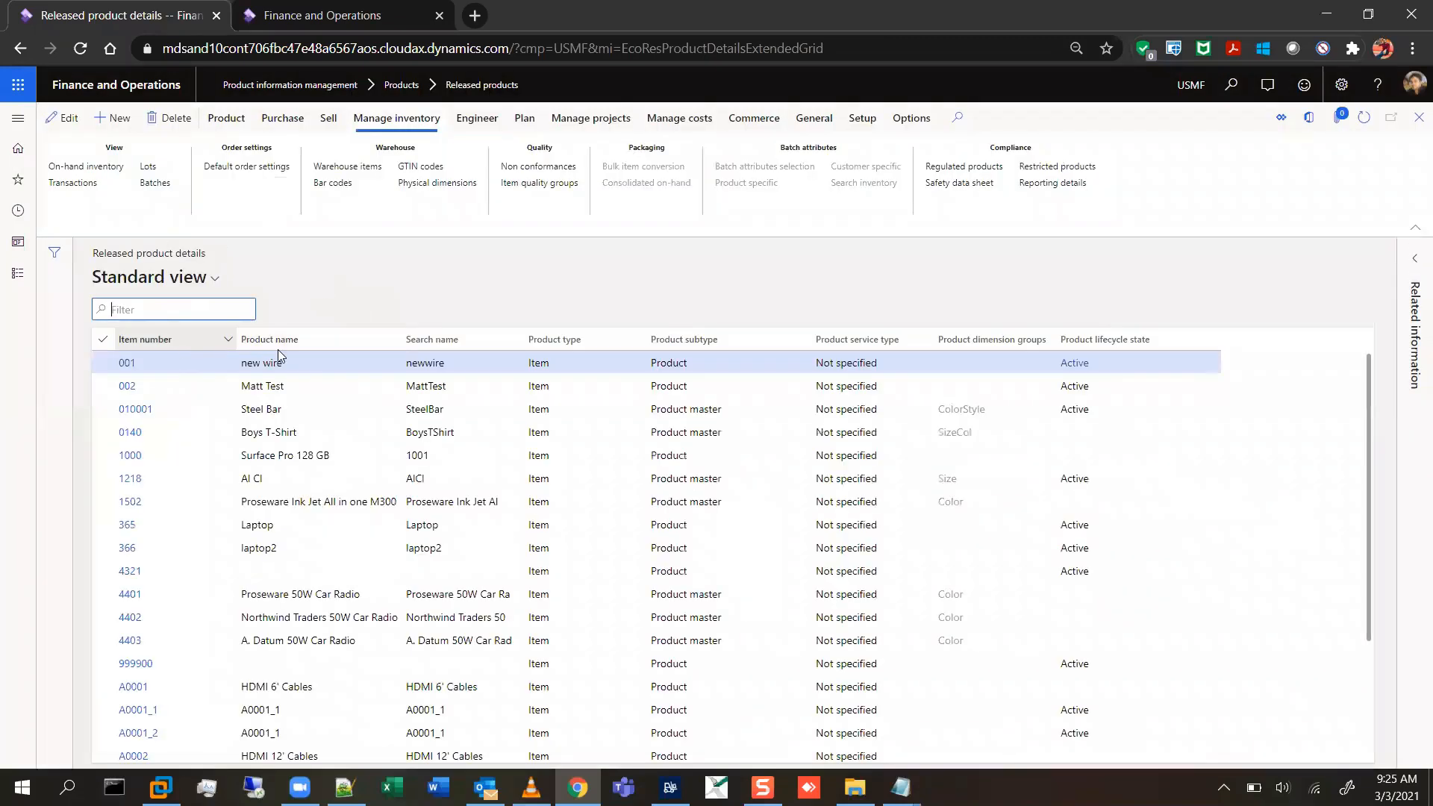
{"action": "left_click", "coordinate": [280, 342]}
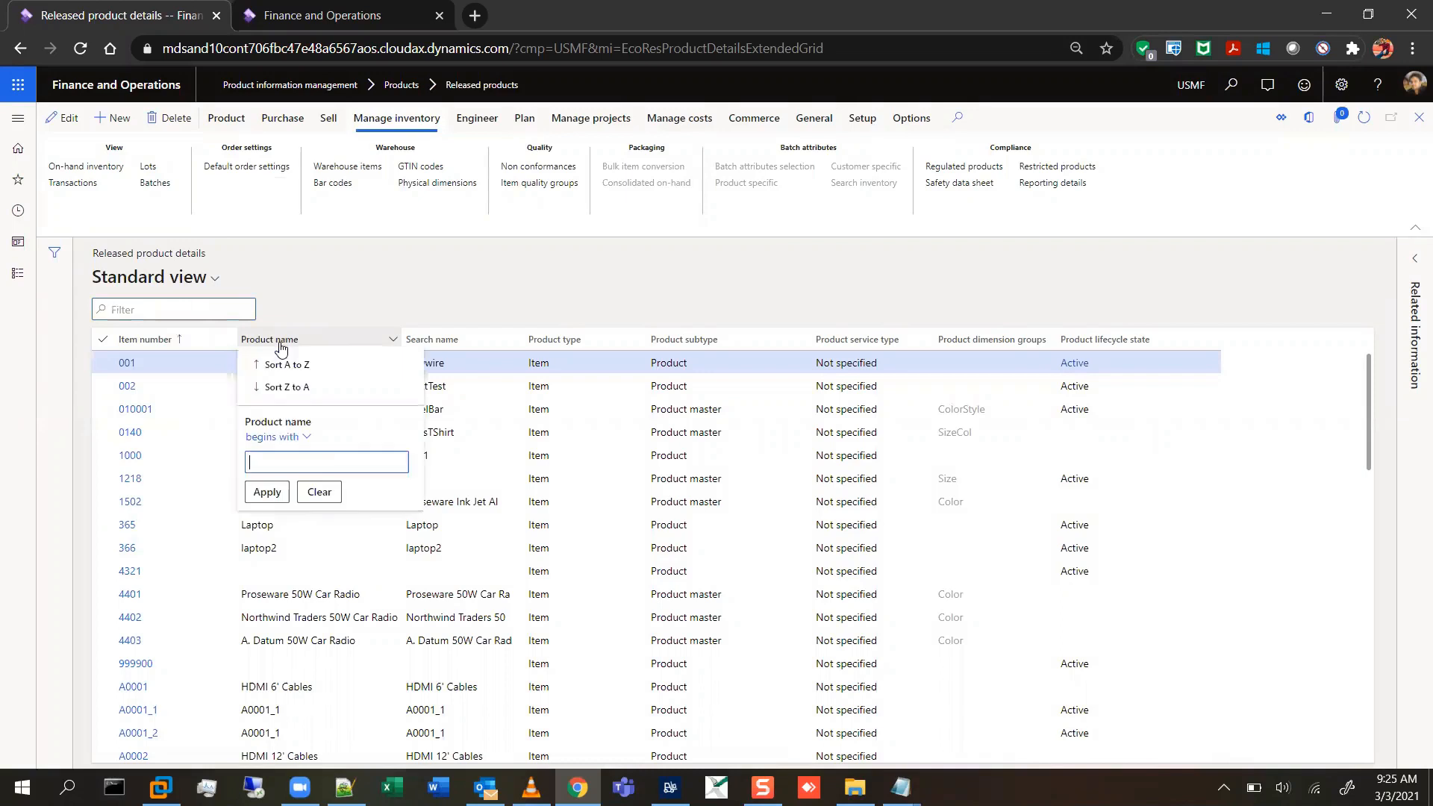
{"action": "type", "text": "sung"}
{"action": "key", "text": "BackSpace"}
{"action": "key", "text": "BackSpace"}
{"action": "type", "text": "n gl"}
{"action": "left_click", "coordinate": [265, 492]}
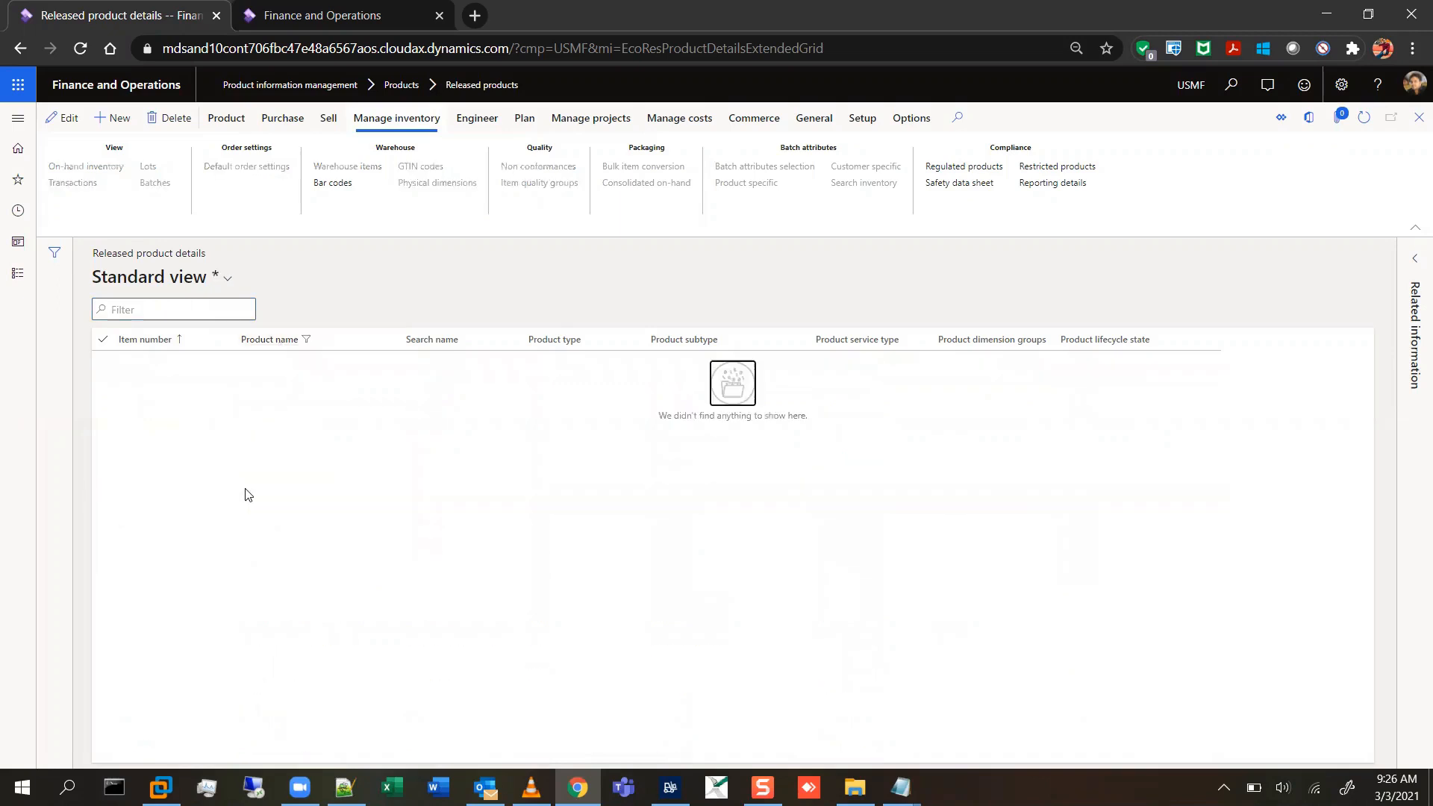
{"action": "left_click", "coordinate": [295, 346]}
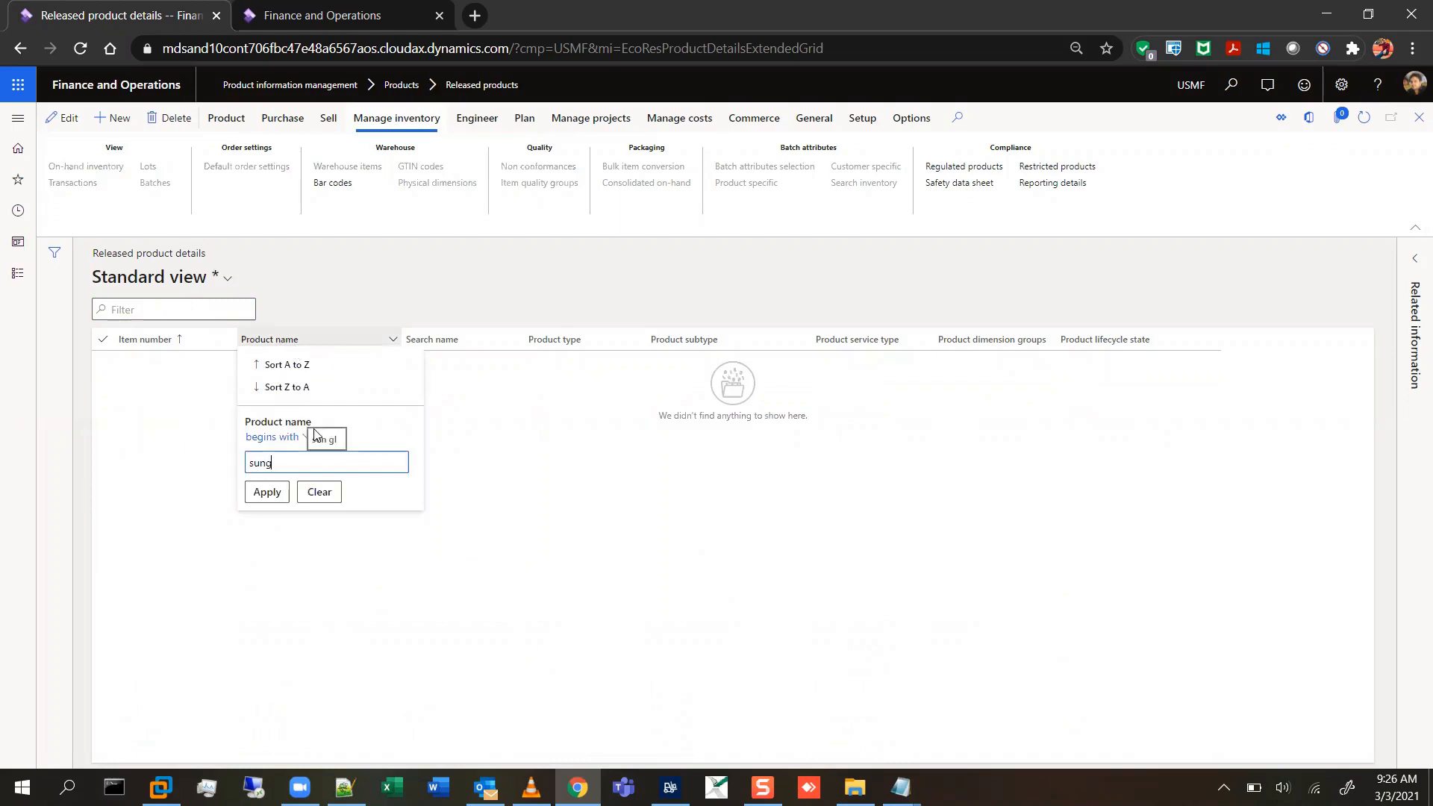
{"action": "key", "text": "Return"}
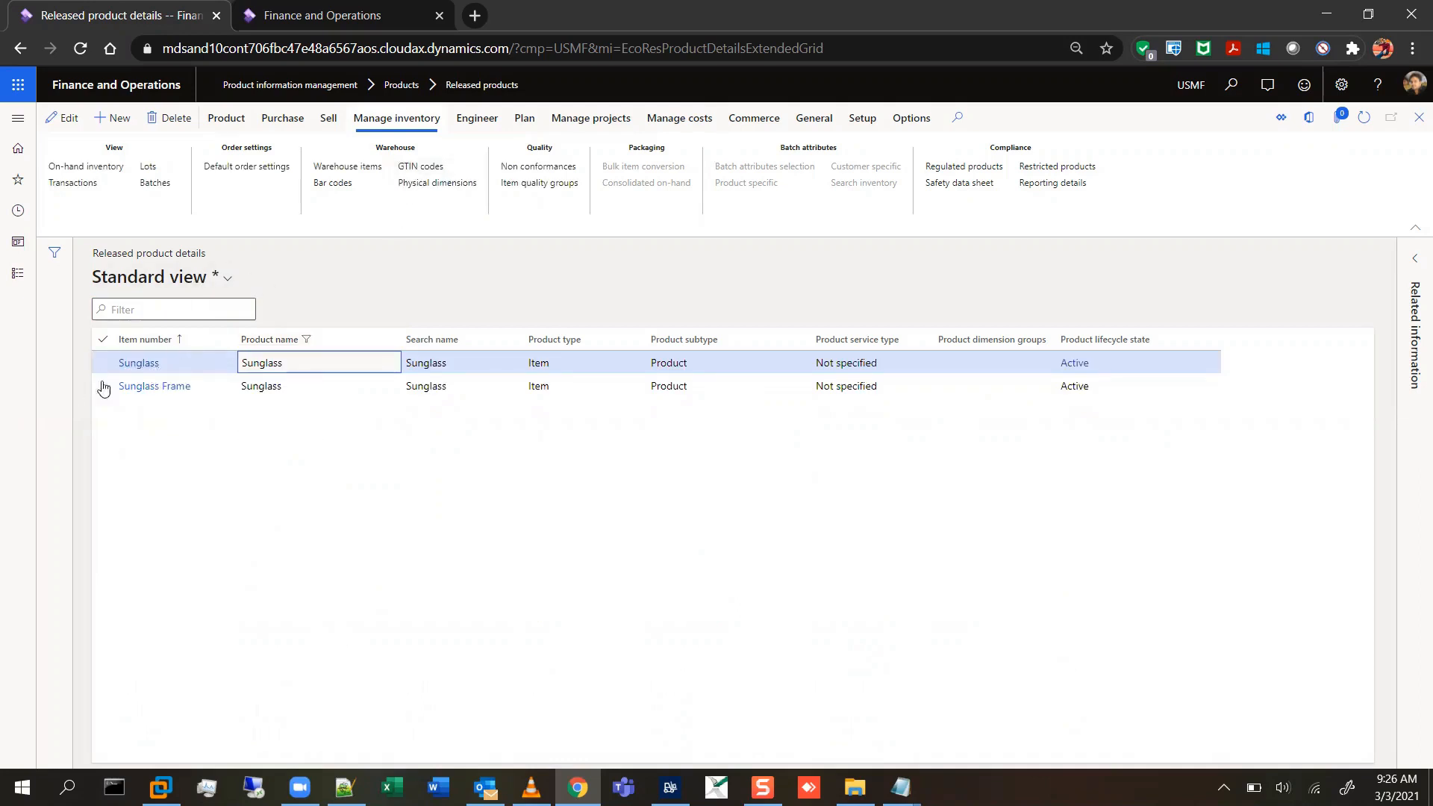
- Open Sunglass's BOM versions and create a BOM and BOM version named BOM Sunglass for site 1
{"action": "left_click", "coordinate": [485, 121]}
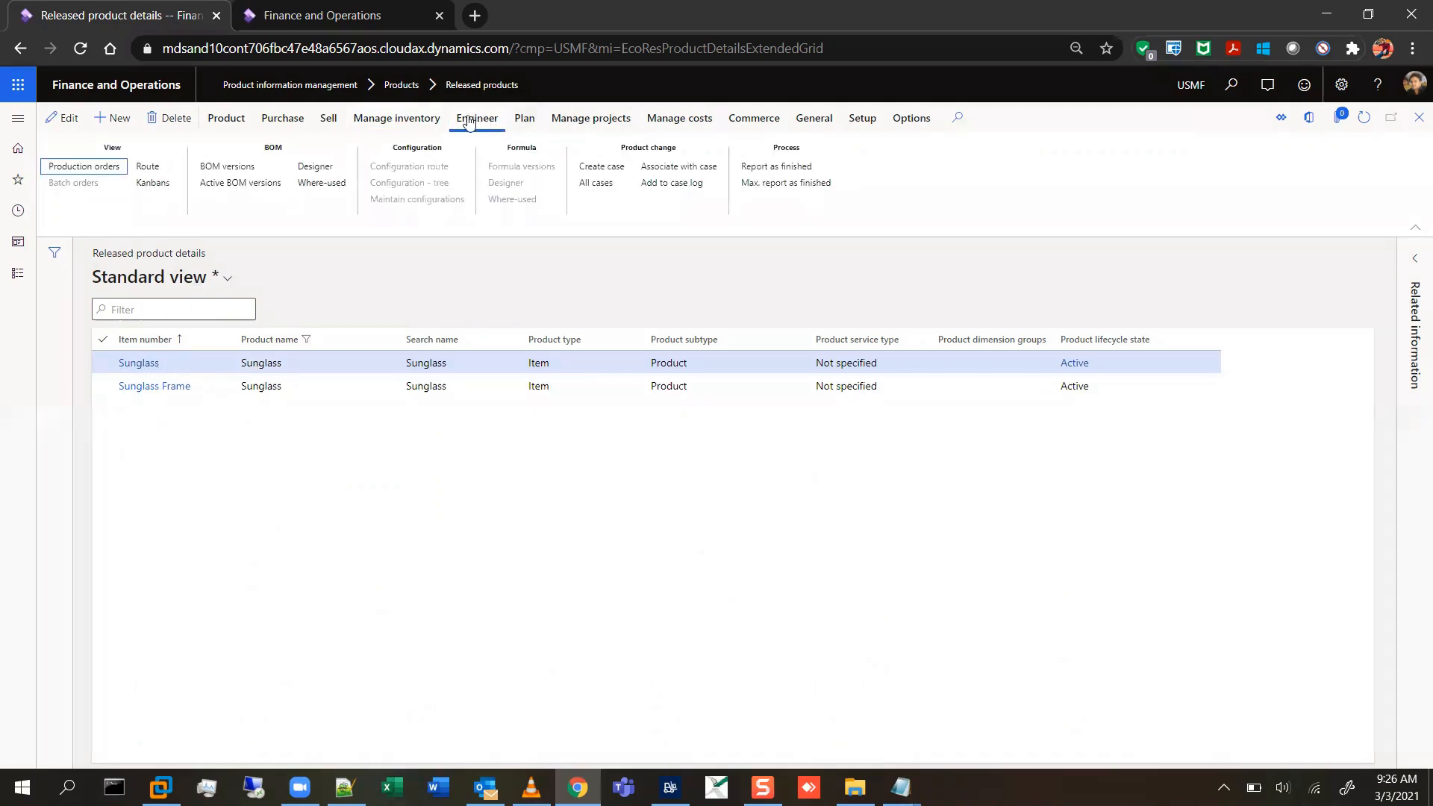
{"action": "left_click", "coordinate": [233, 168]}
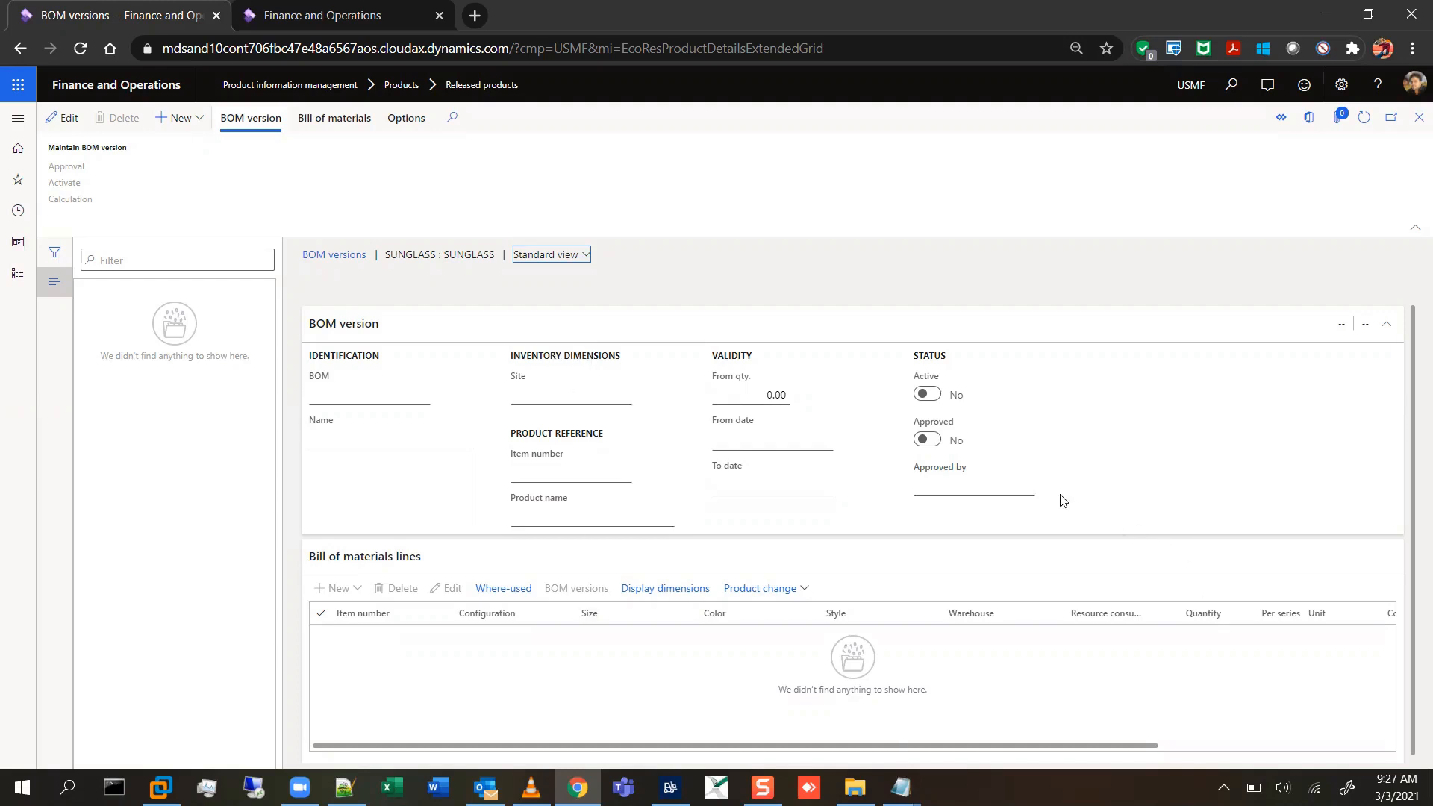
{"action": "left_click", "coordinate": [196, 125]}
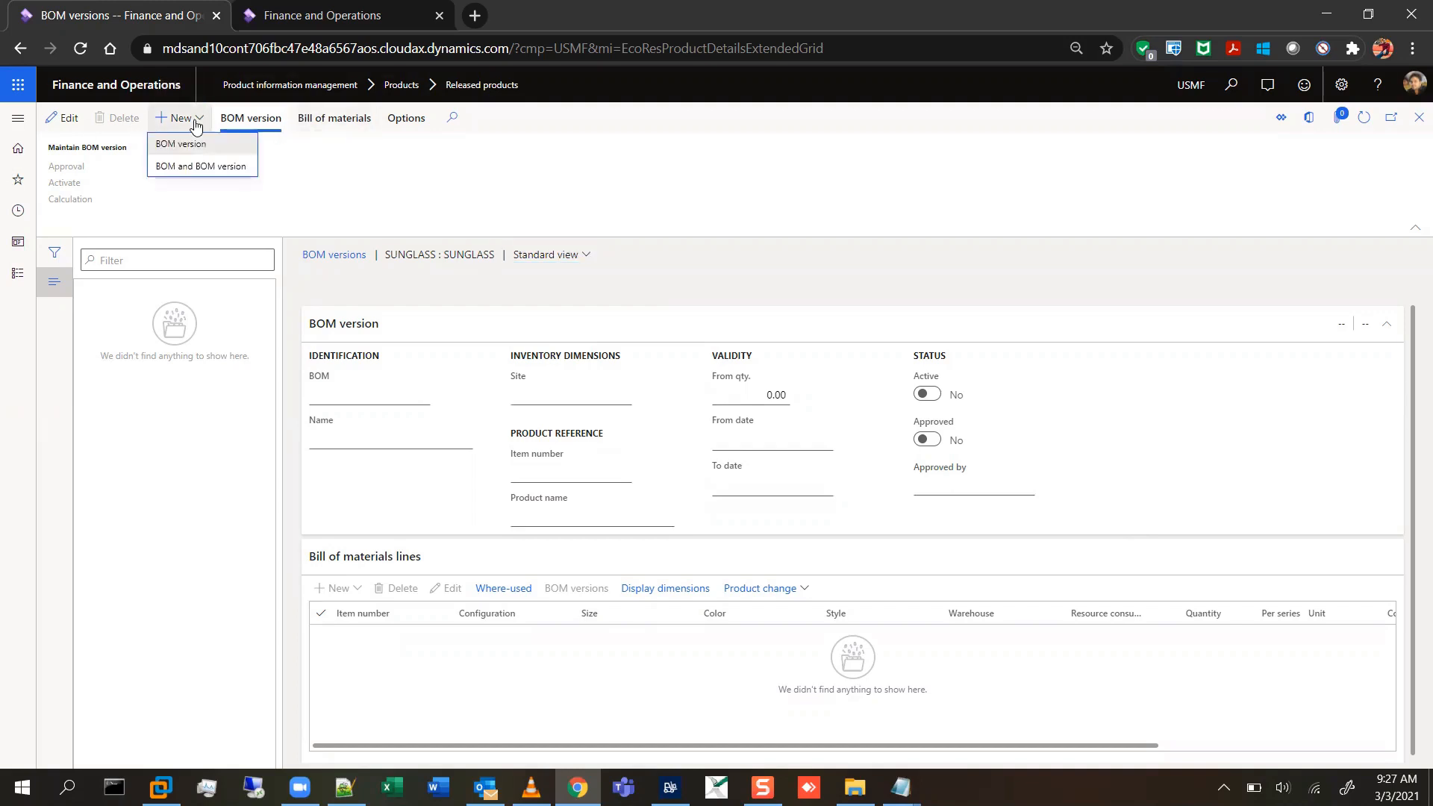
{"action": "left_click", "coordinate": [213, 168]}
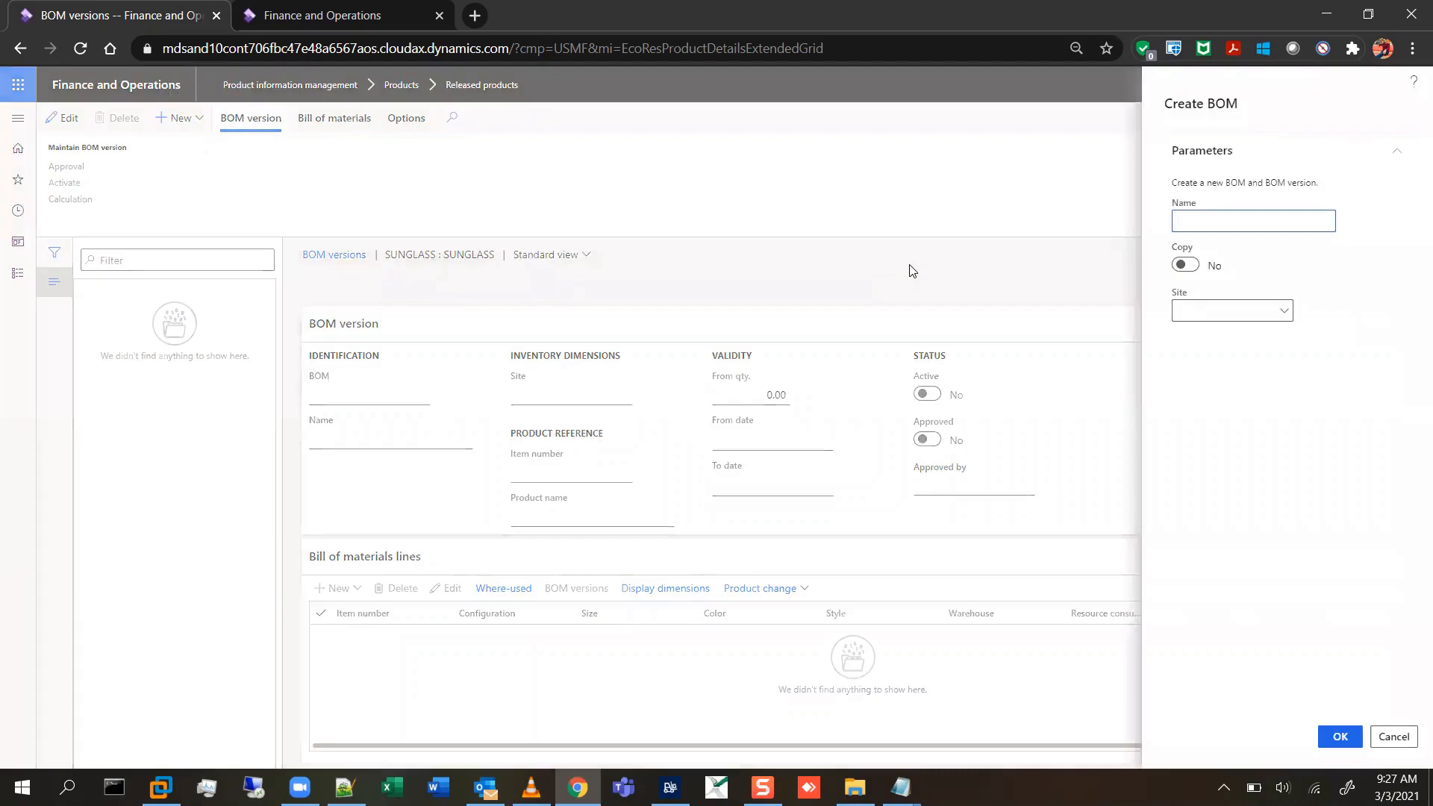
{"action": "type", "text": "BOM Sunglass"}
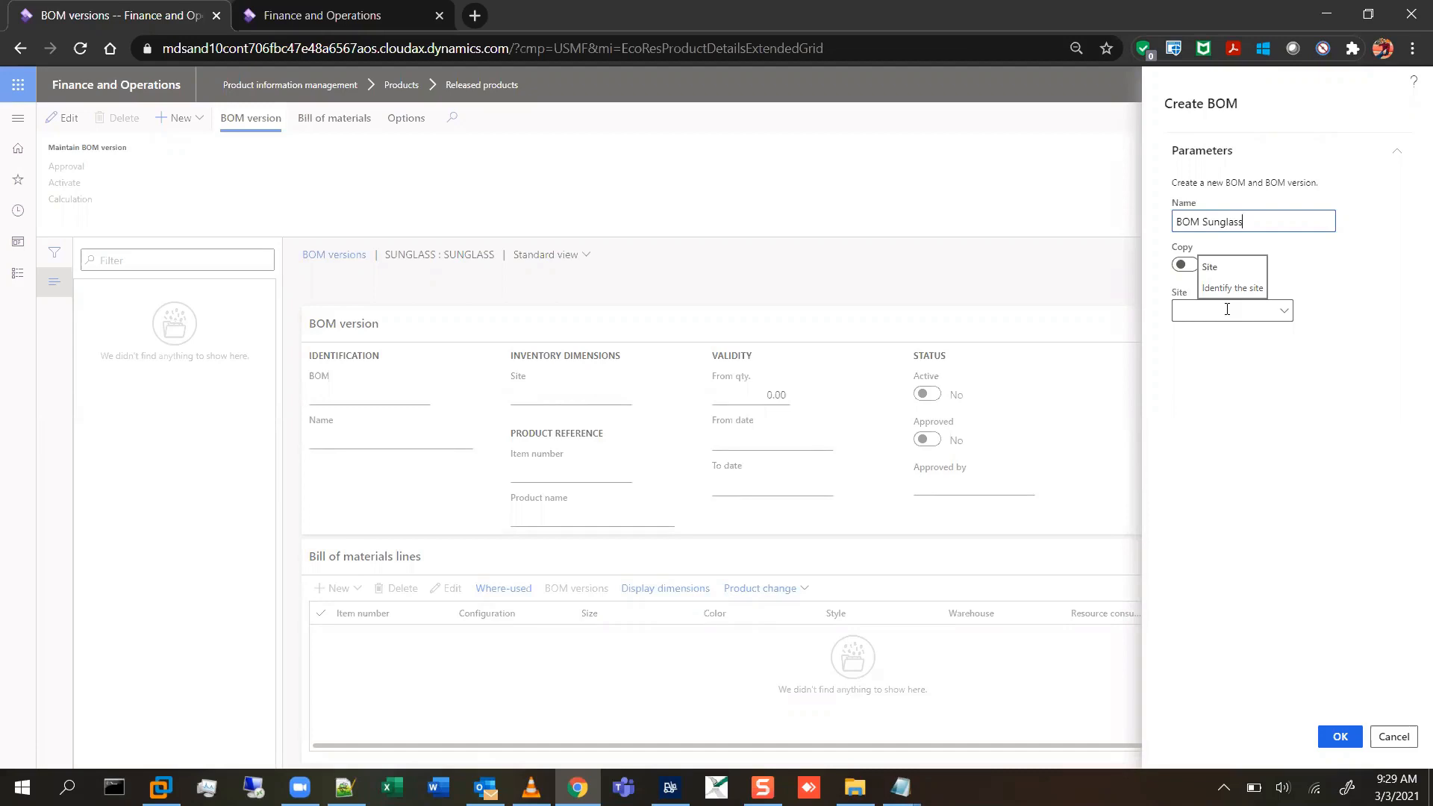
{"action": "left_click", "coordinate": [1227, 310]}
{"action": "type", "text": "1"}
{"action": "key", "text": "Tab"}
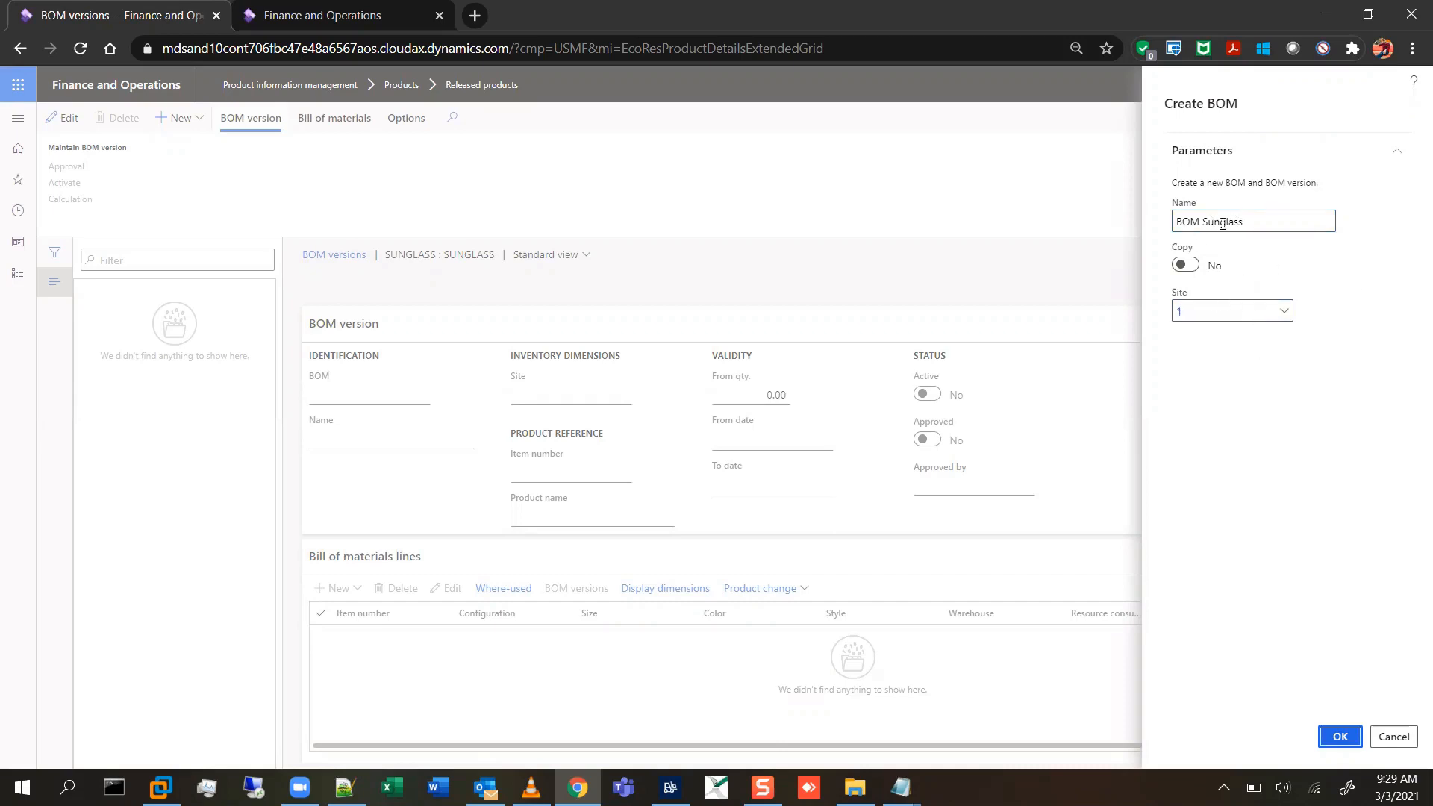
{"action": "left_click", "coordinate": [1340, 736]}
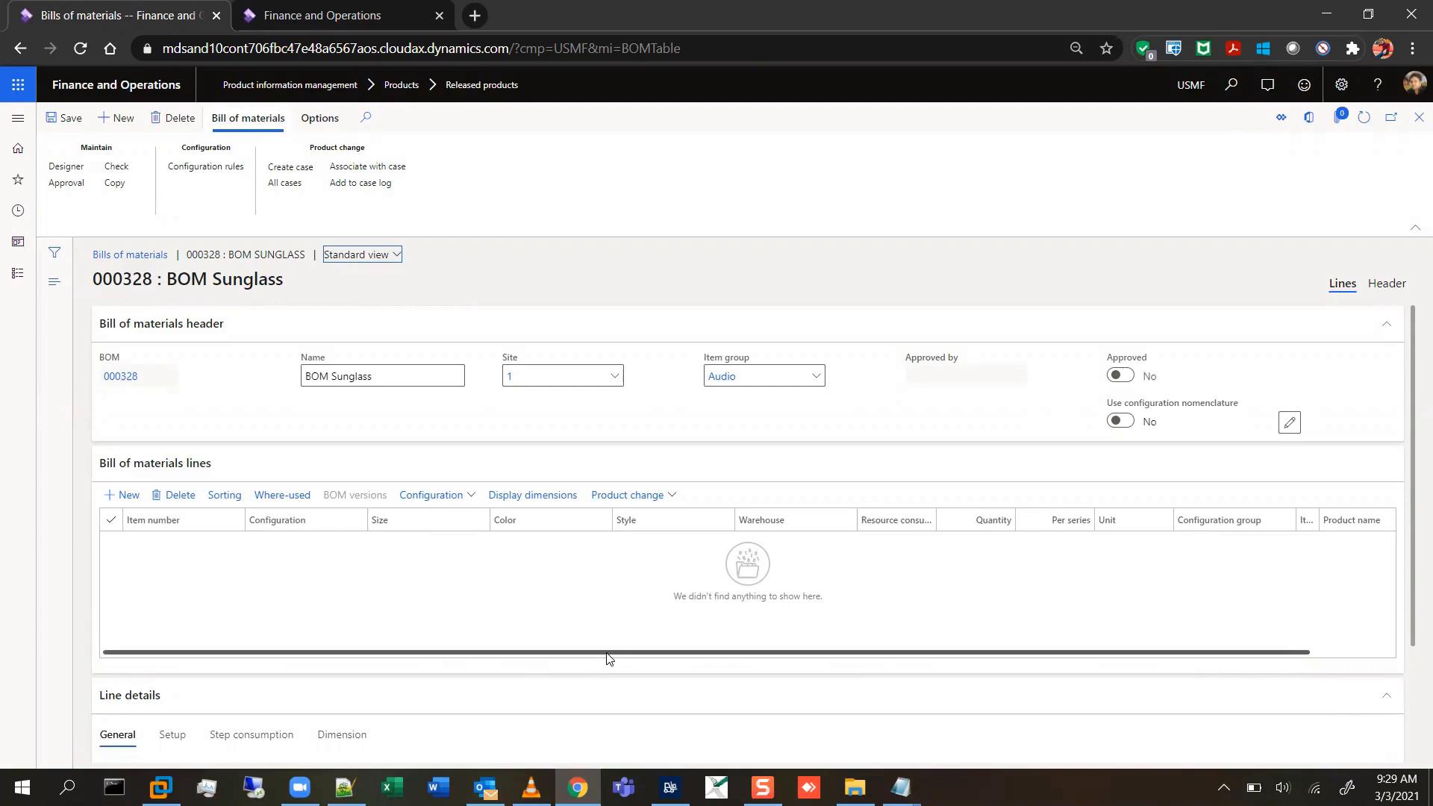
- Add a bill of materials line for the item Sunglass Frame with warehouse 11
{"action": "left_click_drag", "start_coordinate": [606, 652], "coordinate": [1056, 643]}
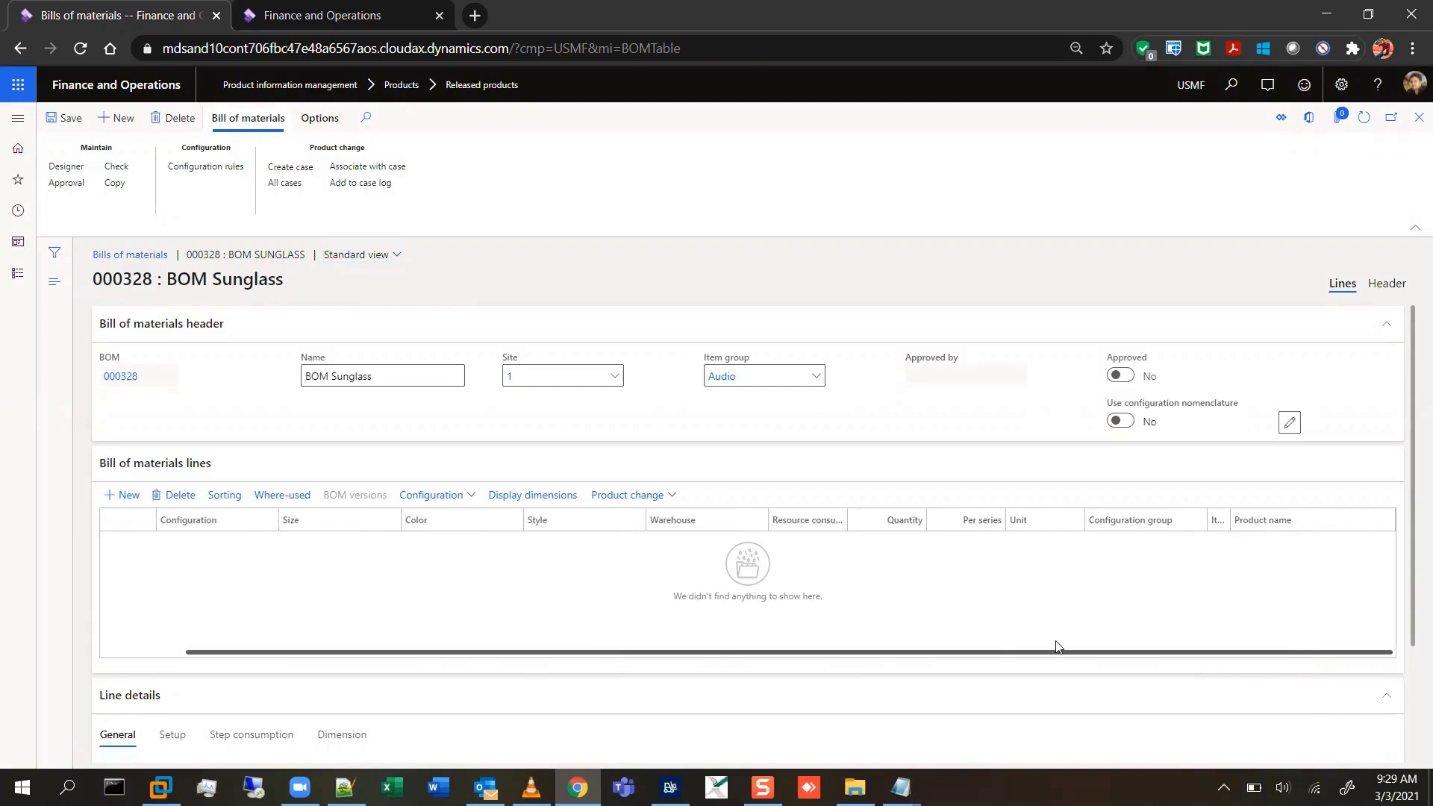
{"action": "left_click_drag", "start_coordinate": [279, 689], "coordinate": [192, 631]}
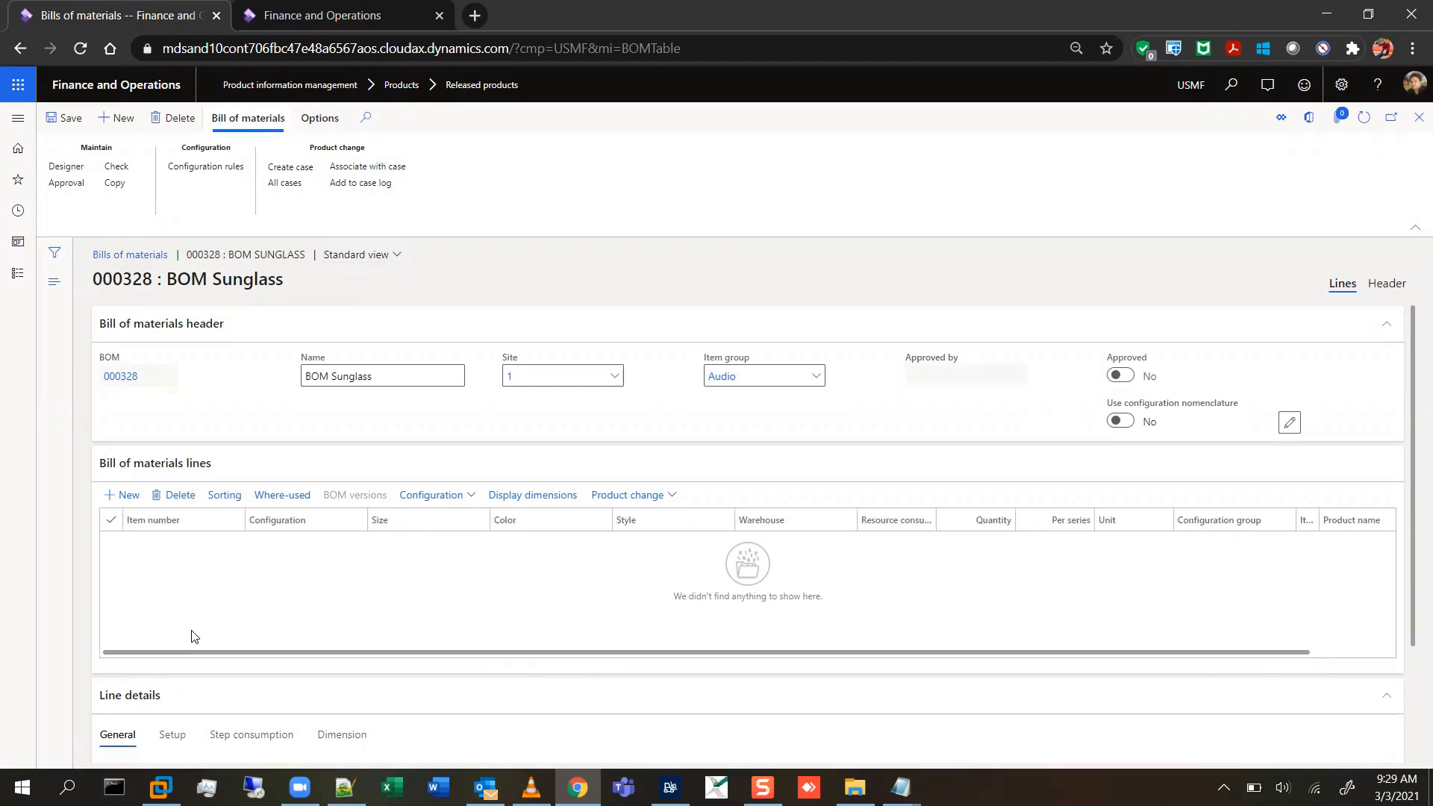
{"action": "left_click", "coordinate": [120, 495]}
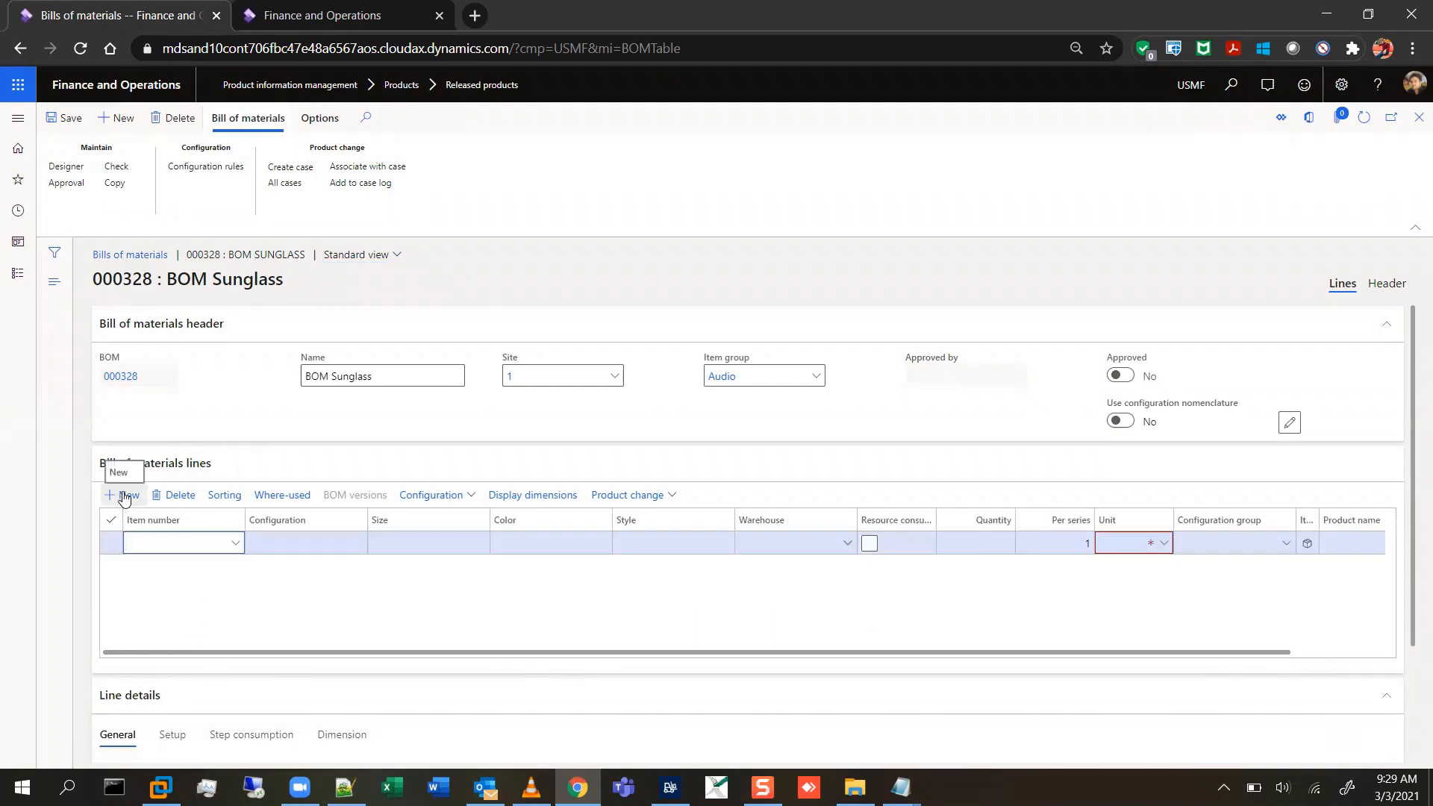
{"action": "type", "text": "Sun"}
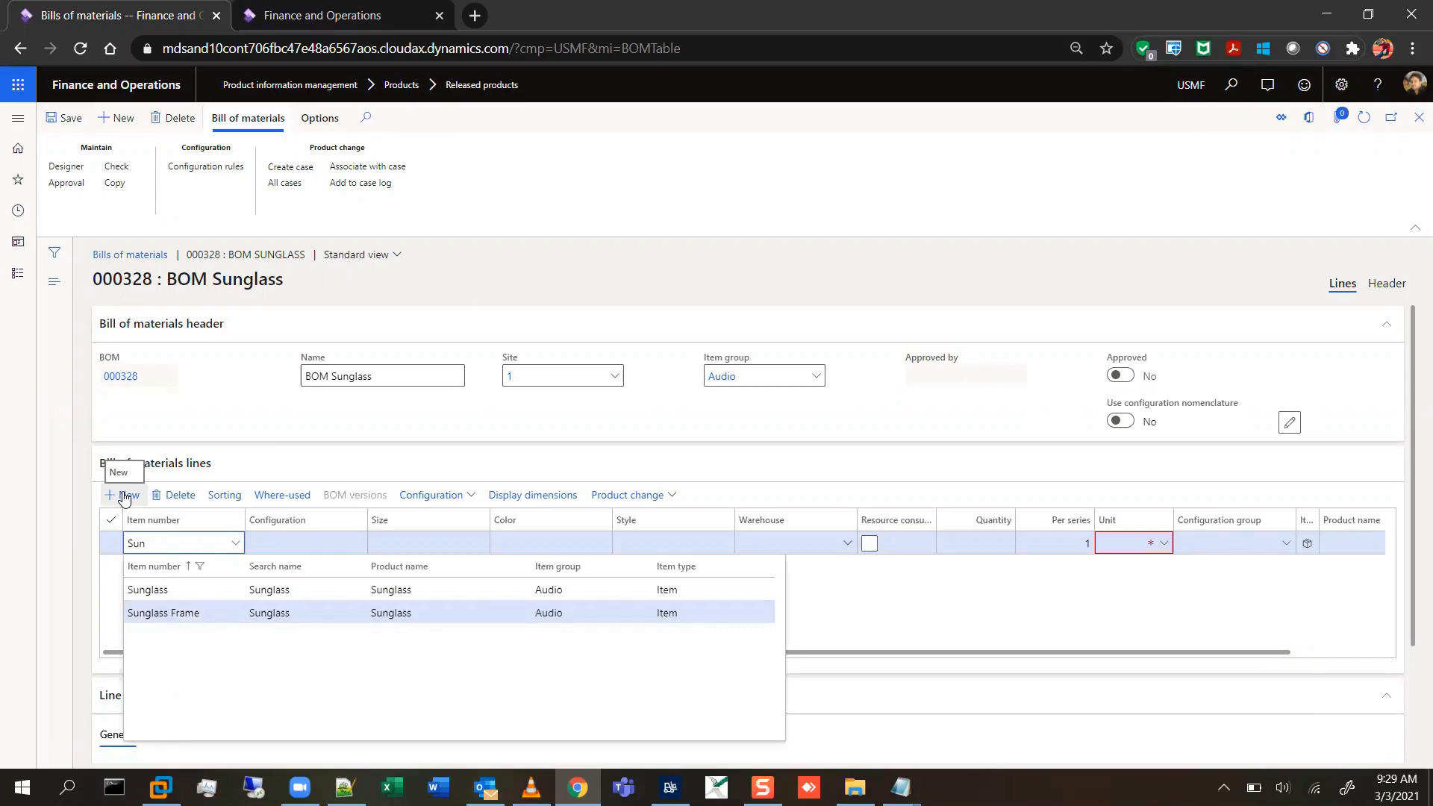
{"action": "key", "text": "Return"}
{"action": "key", "text": "Tab"}
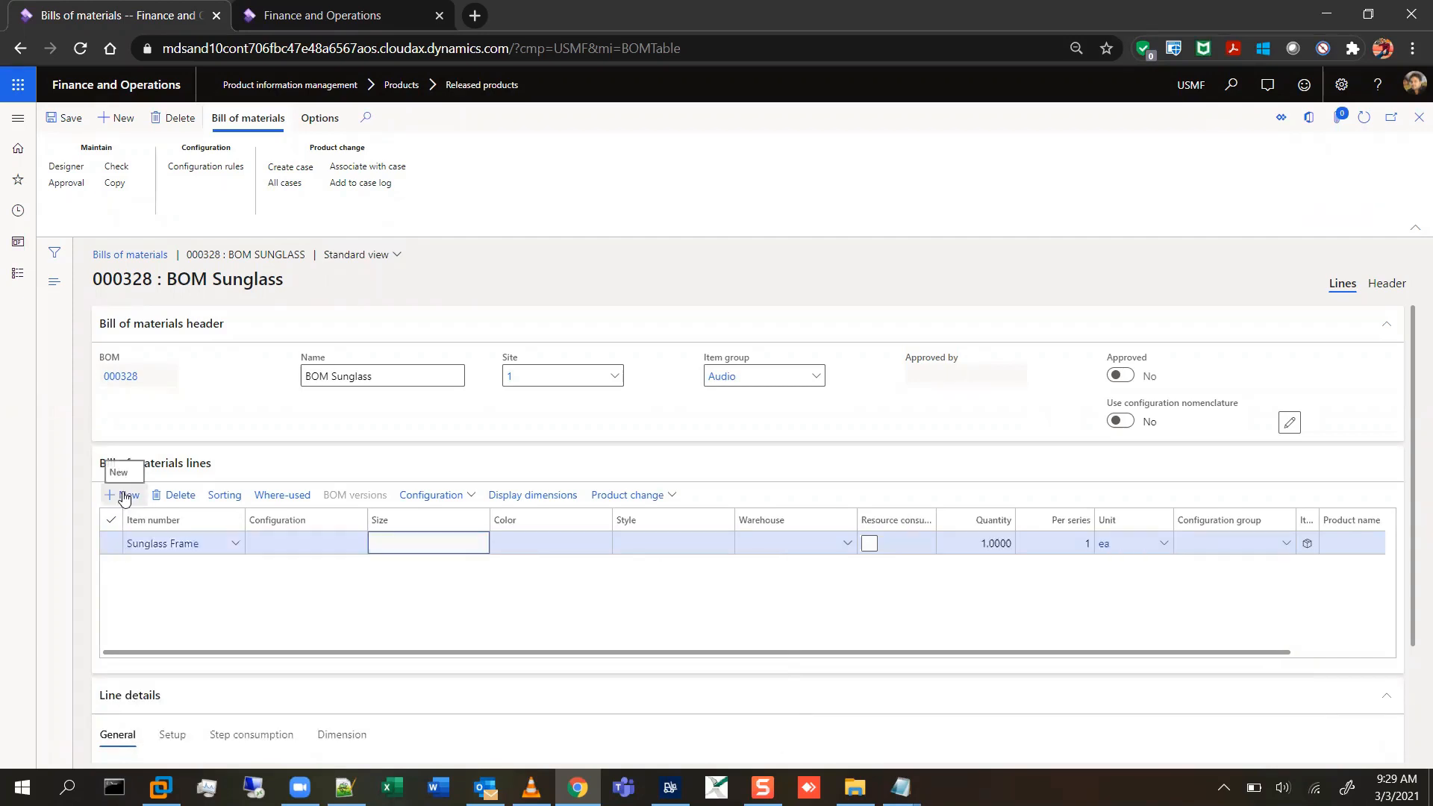
{"action": "key", "text": "Tab"}
{"action": "key", "text": "Tab"}
{"action": "key", "text": "Tab"}
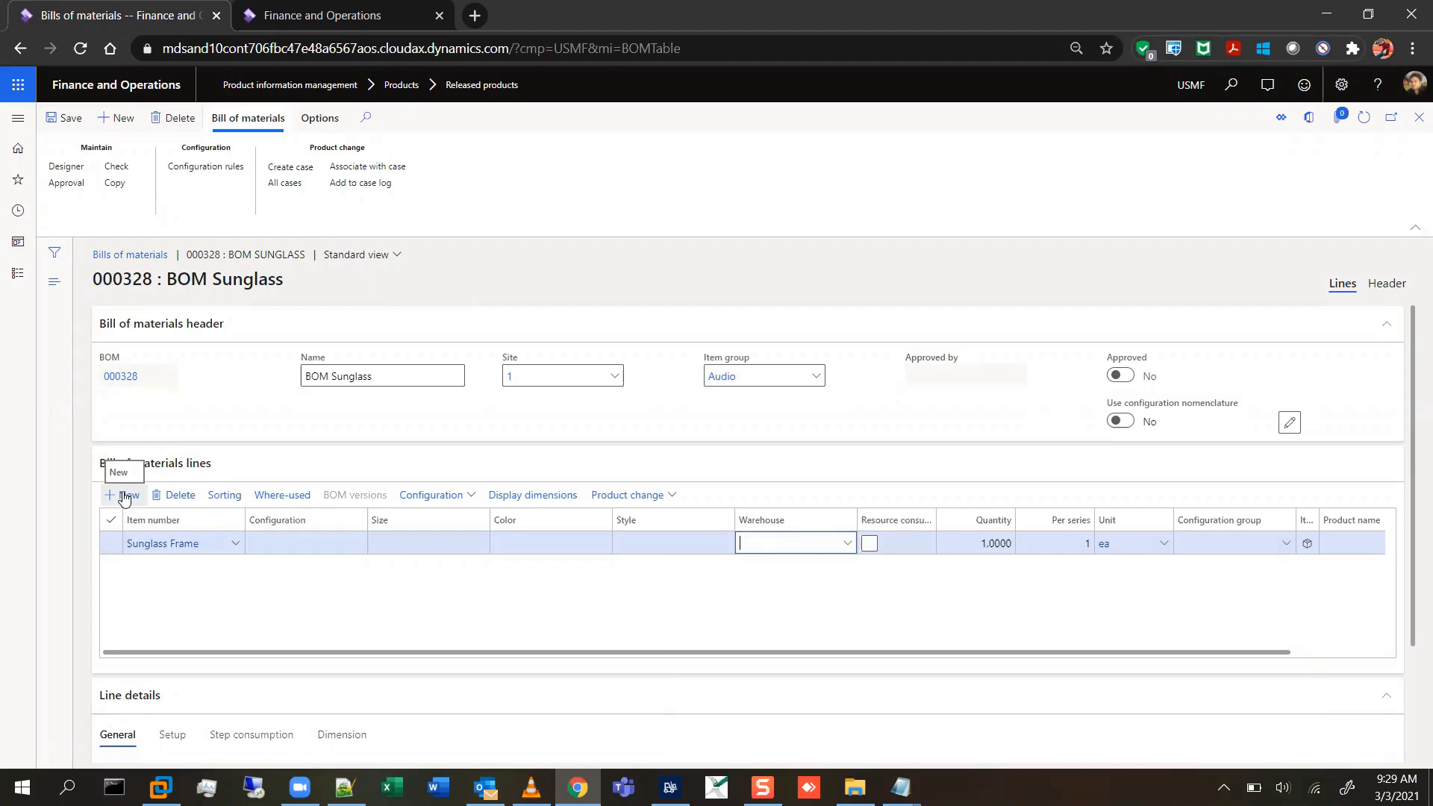
{"action": "type", "text": "11"}
{"action": "key", "text": "Tab"}
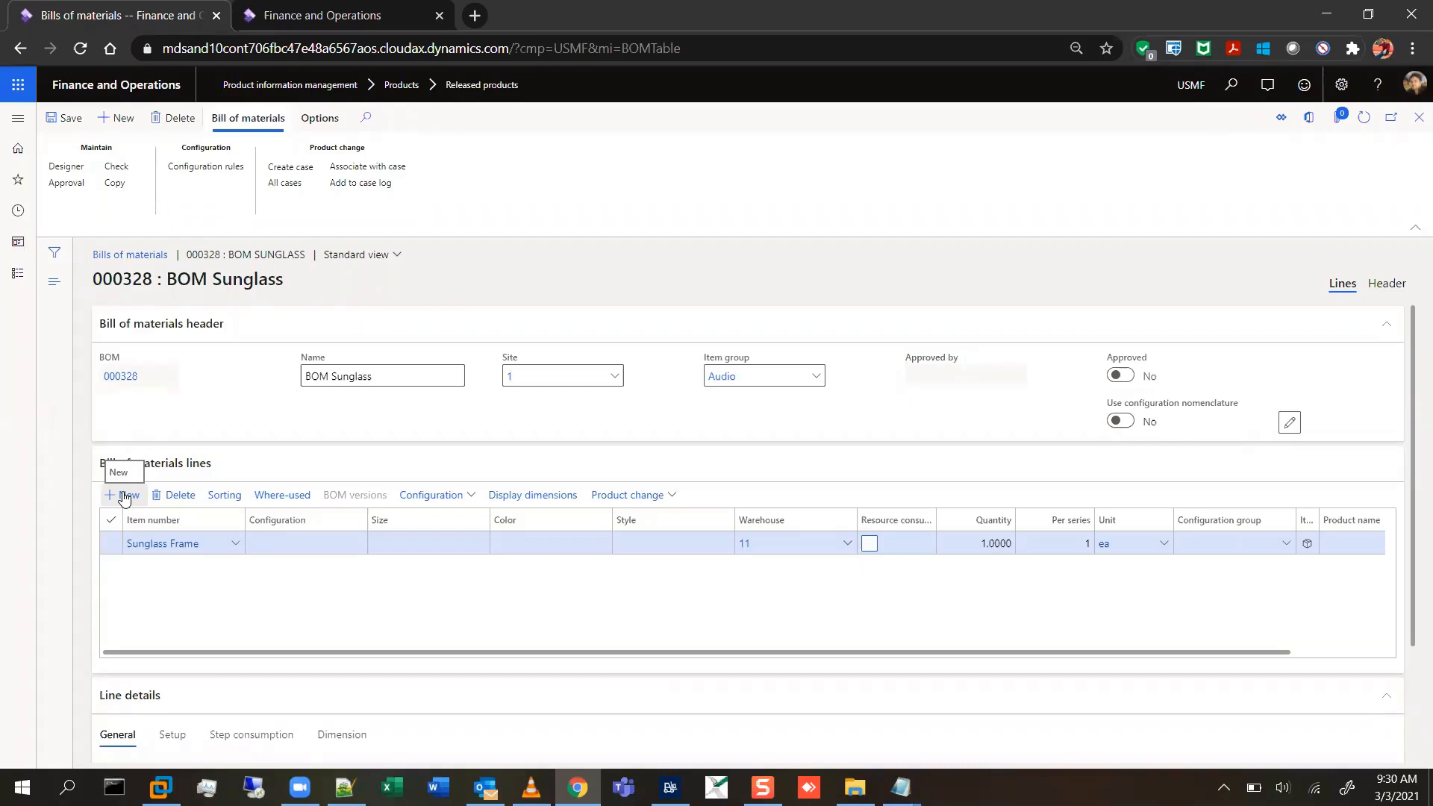
{"action": "left_click", "coordinate": [985, 543]}
{"action": "key", "text": "Tab"}
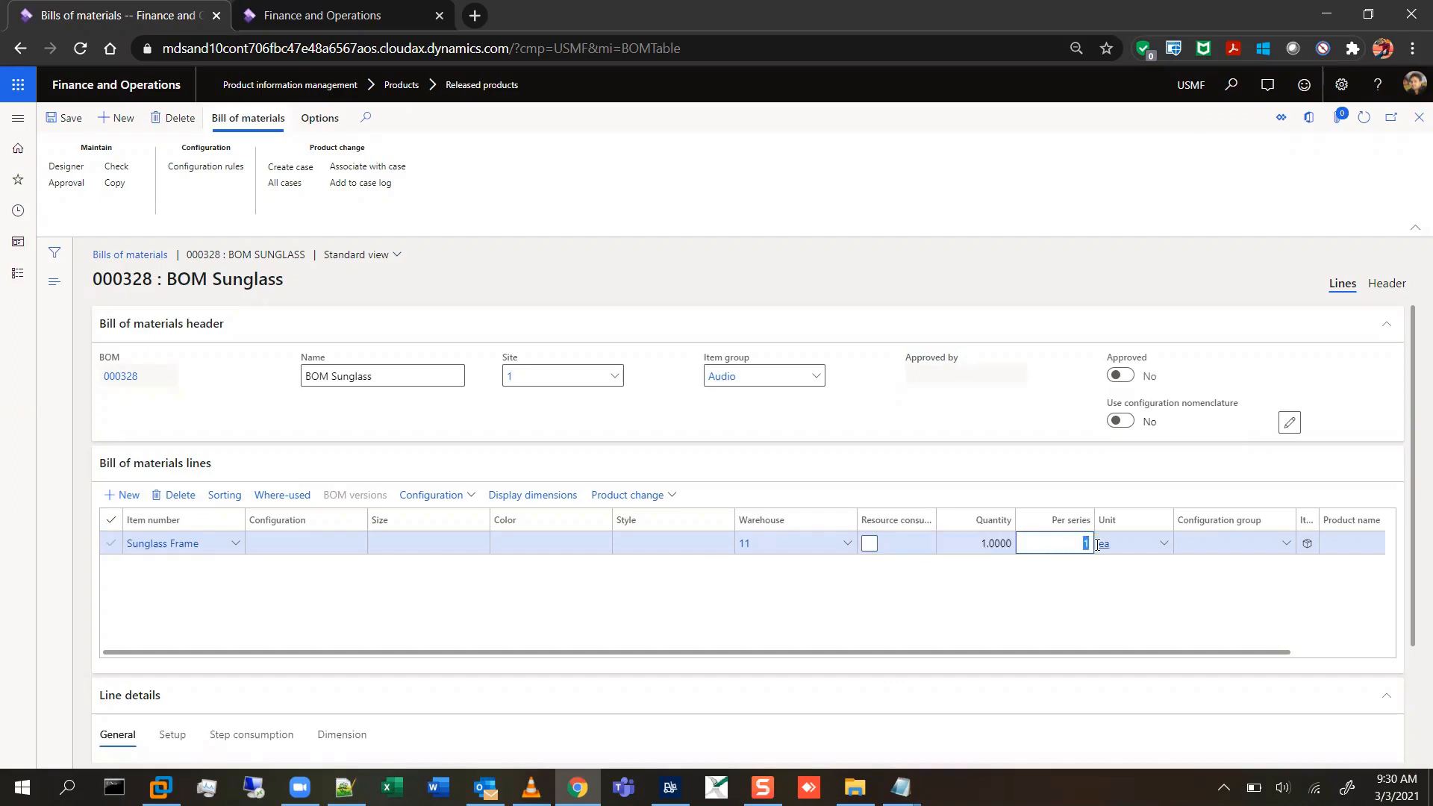
{"action": "left_click_drag", "start_coordinate": [1154, 653], "coordinate": [1272, 653]}
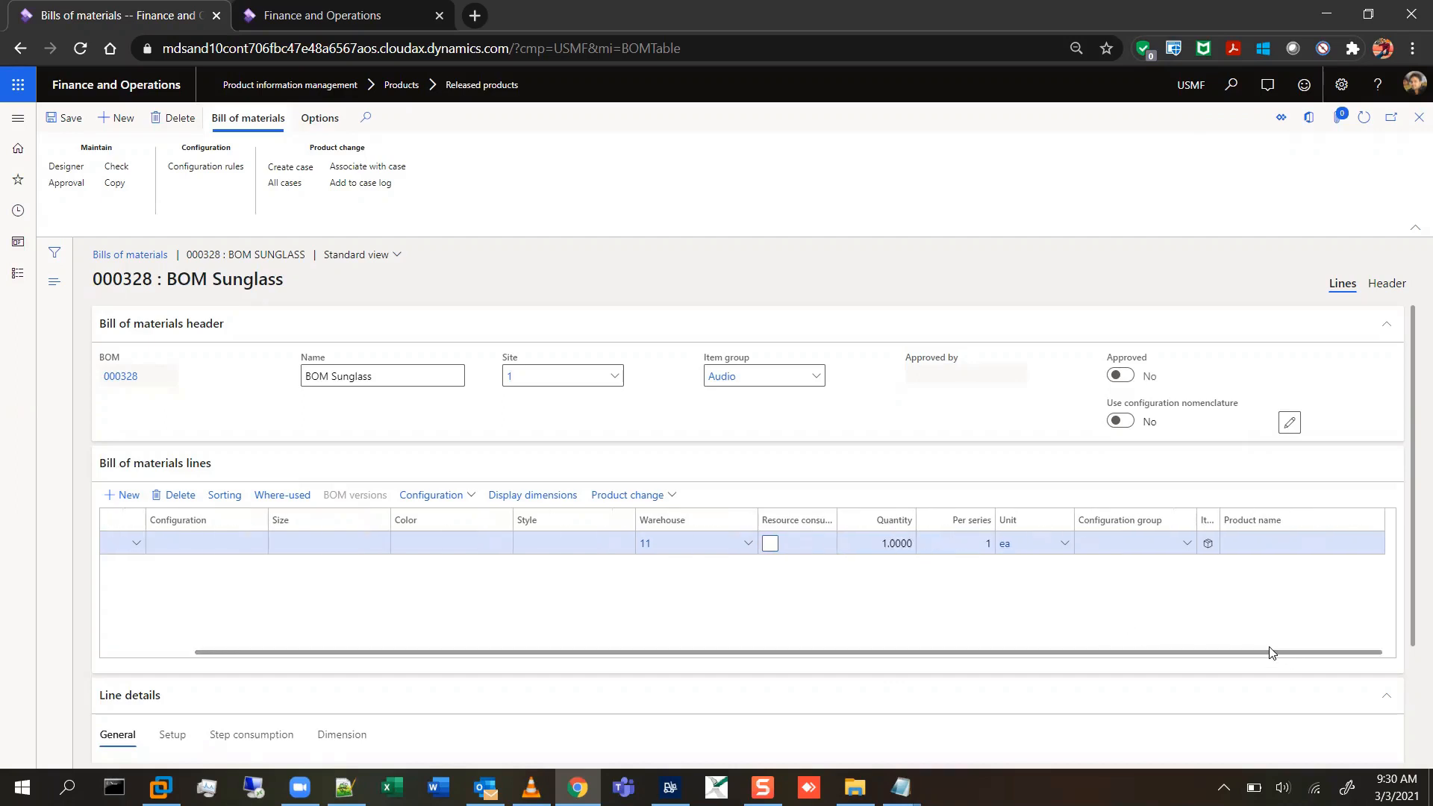
{"action": "left_click", "coordinate": [867, 539]}
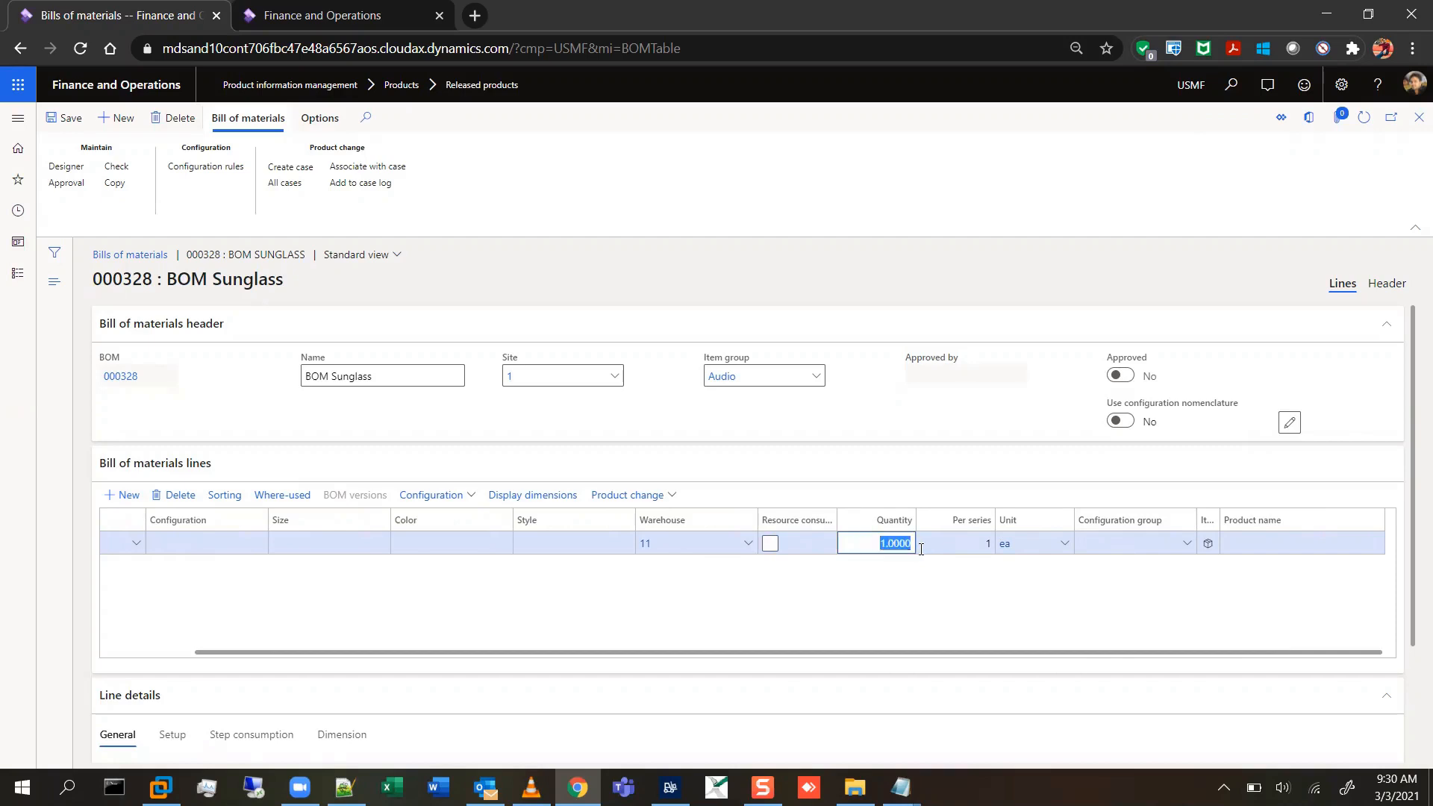
{"action": "left_click", "coordinate": [917, 580]}
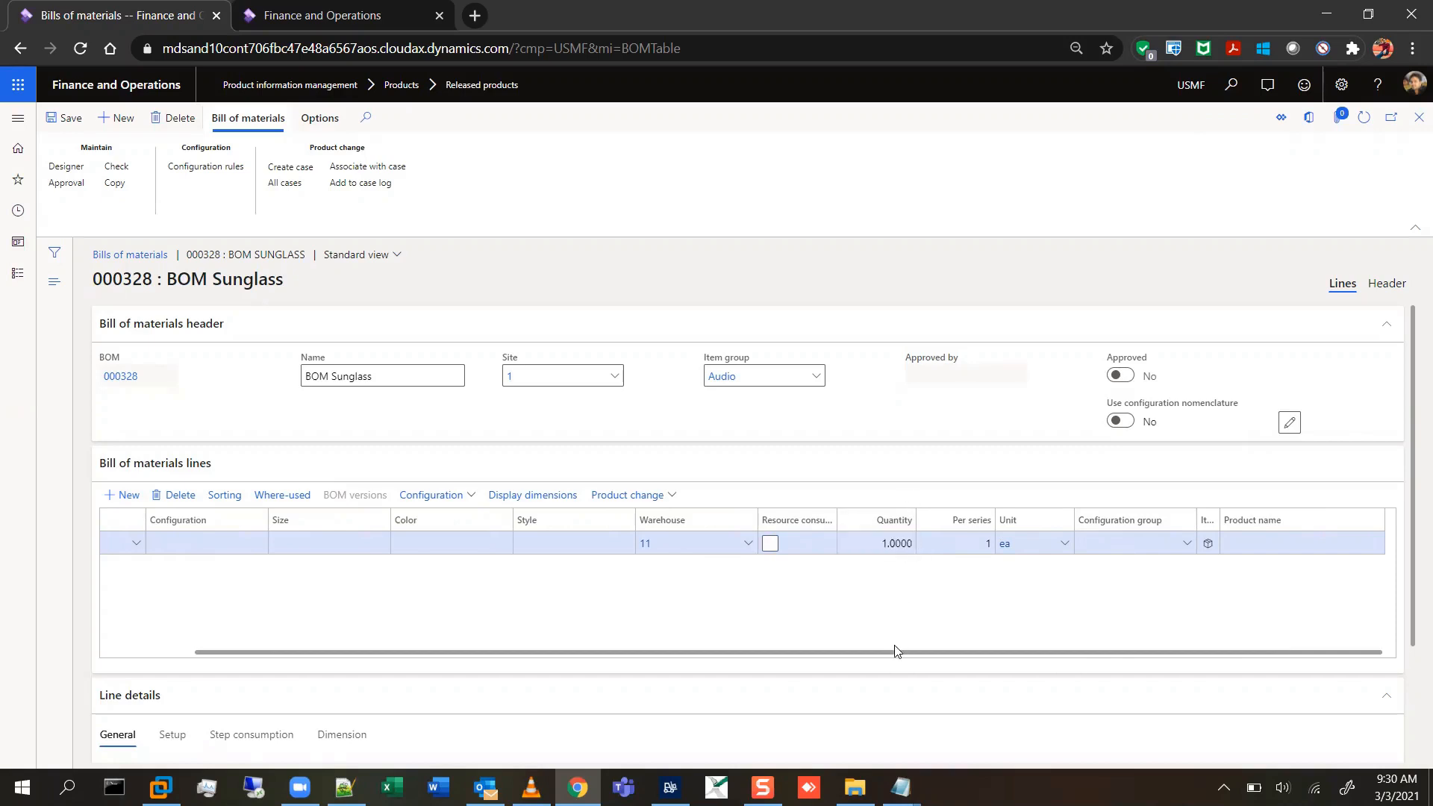
{"action": "left_click_drag", "start_coordinate": [895, 652], "coordinate": [809, 653]}
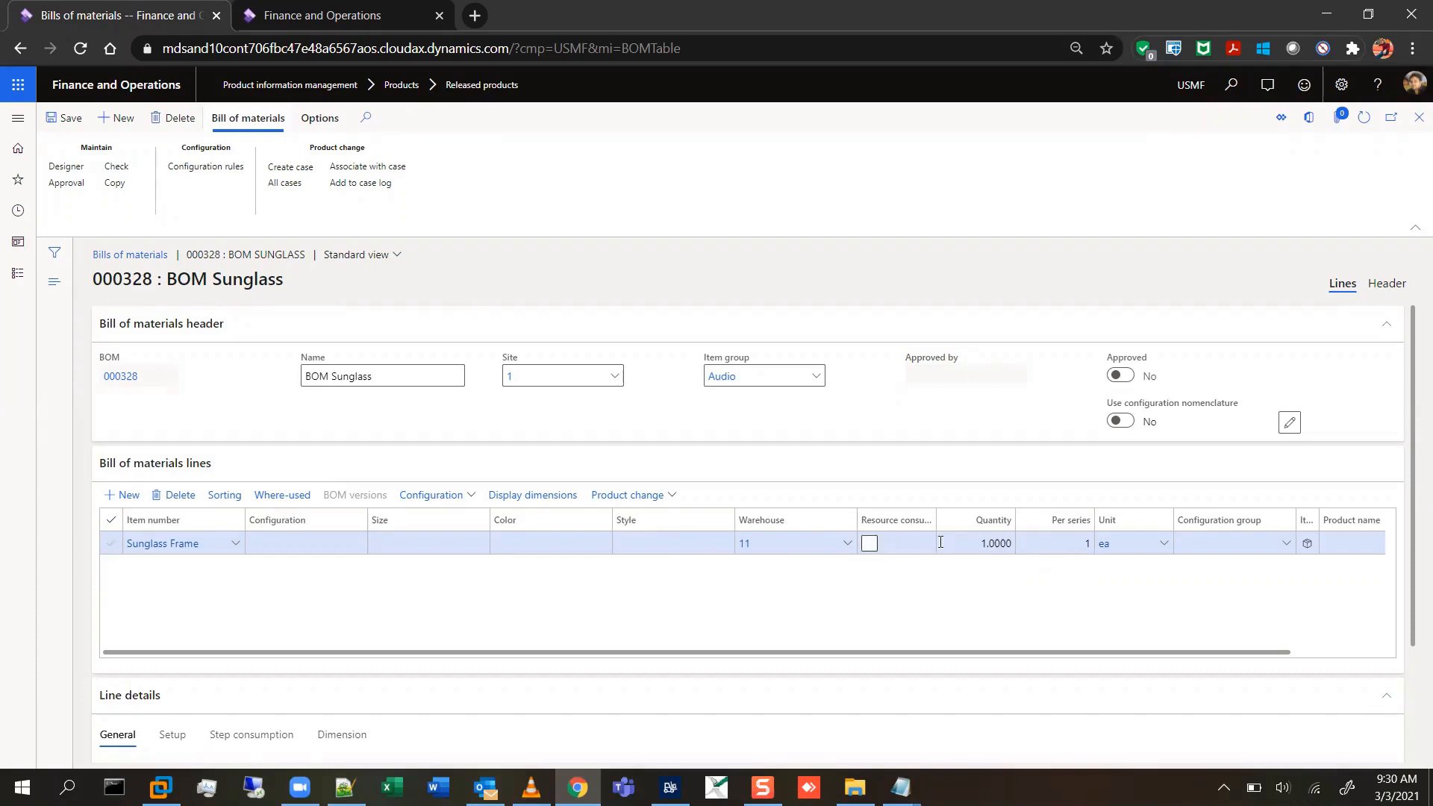
- Set the Sunglass Frame line's quantity to 7 and its per series value to 9
{"action": "left_click", "coordinate": [1000, 543]}
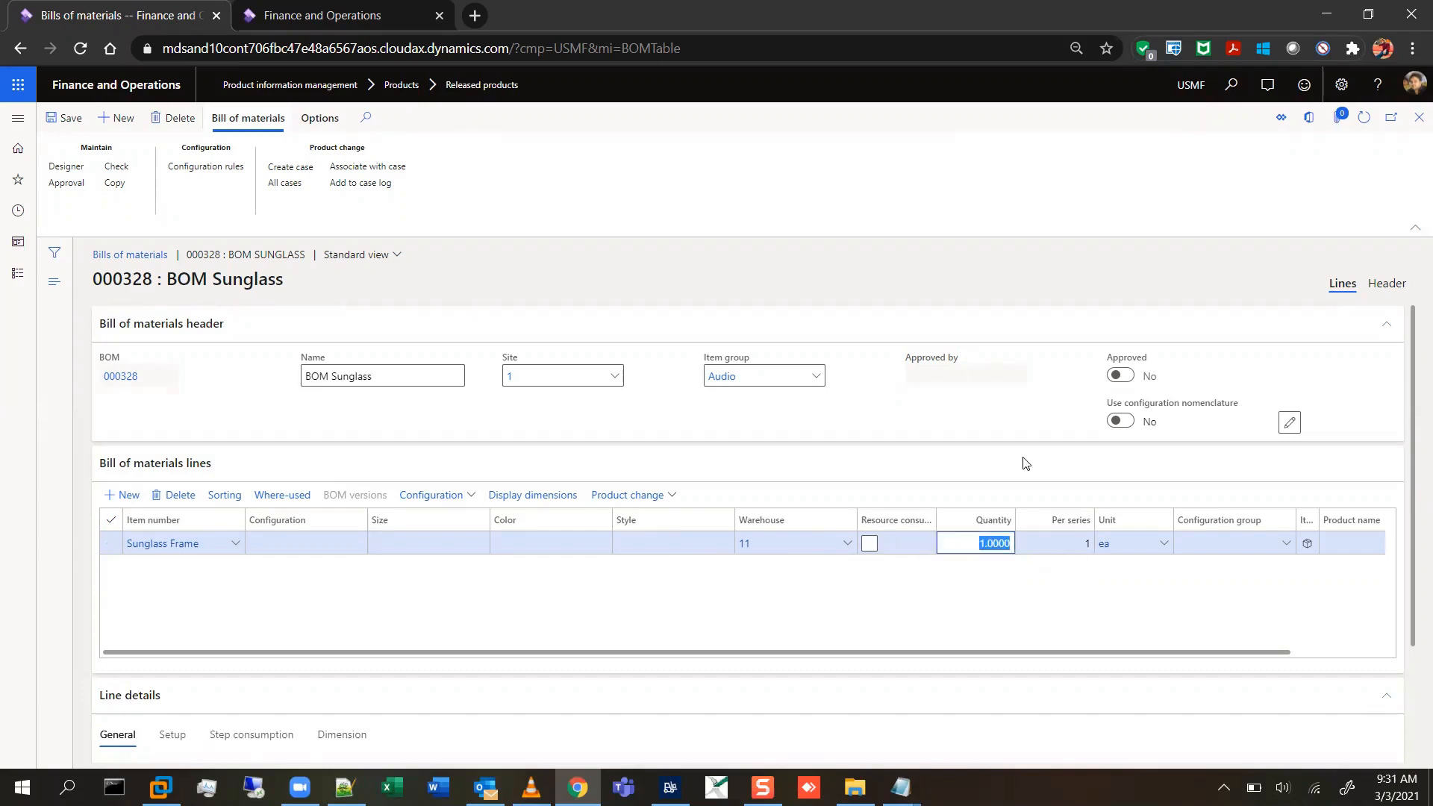
{"action": "type", "text": "7"}
{"action": "key", "text": "Tab"}
{"action": "type", "text": "9"}
{"action": "key", "text": "Tab"}
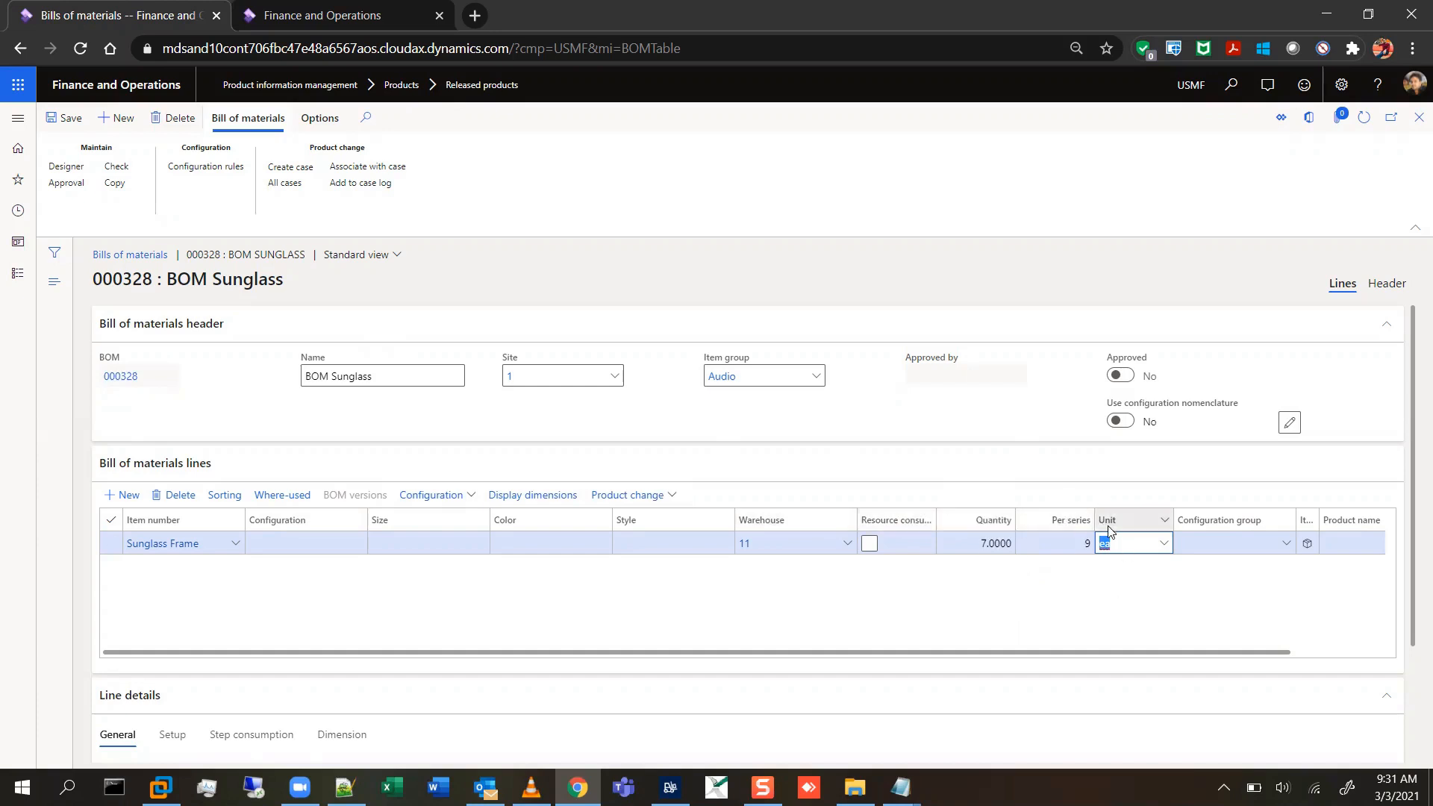
- Set the Sunglass Frame line's quantity to 1 and its per series value to 1
{"action": "left_click", "coordinate": [970, 545]}
{"action": "type", "text": "1"}
{"action": "key", "text": "Tab"}
{"action": "type", "text": "1"}
{"action": "key", "text": "Tab"}
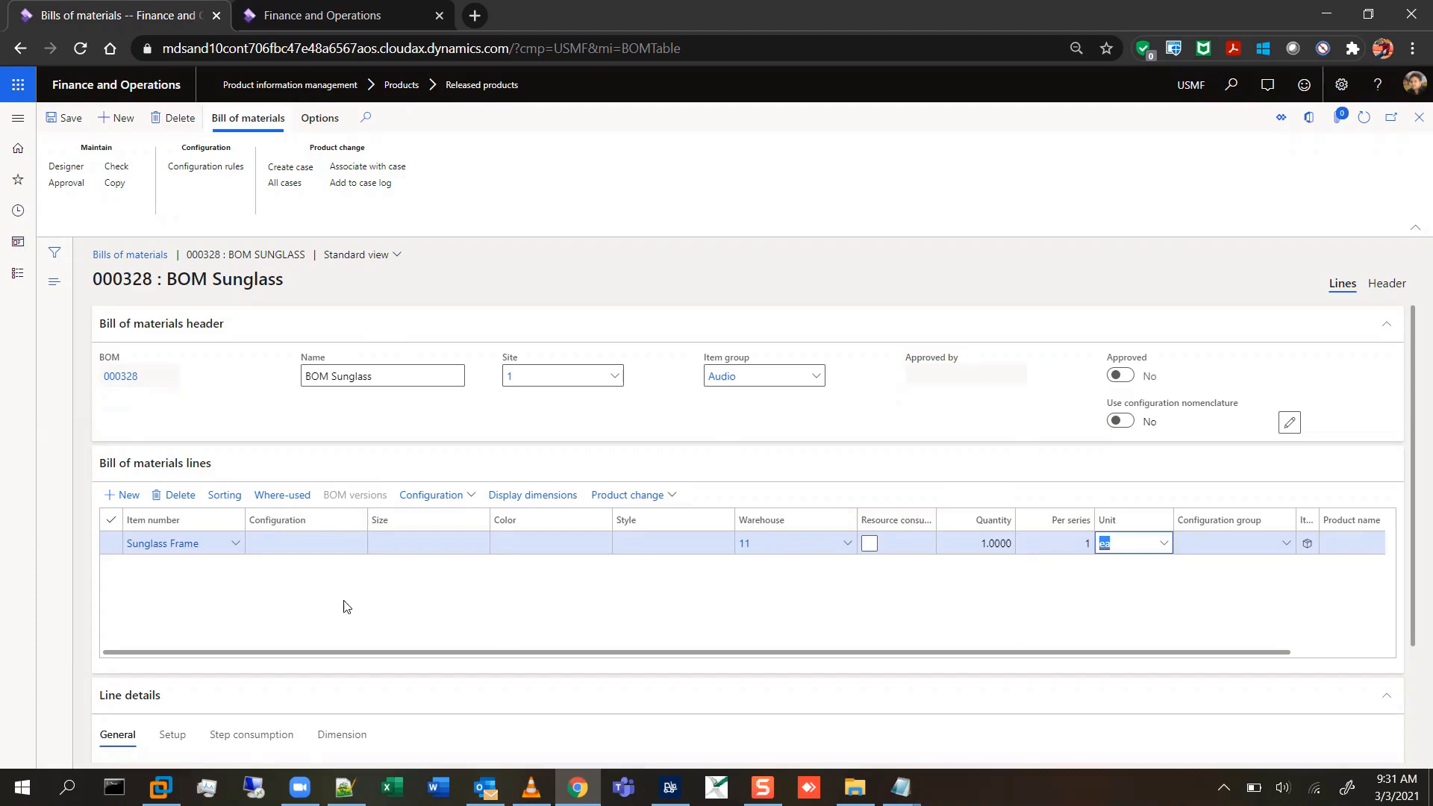
- Add a second bill of materials line for the item Glasses
{"action": "left_click", "coordinate": [114, 500]}
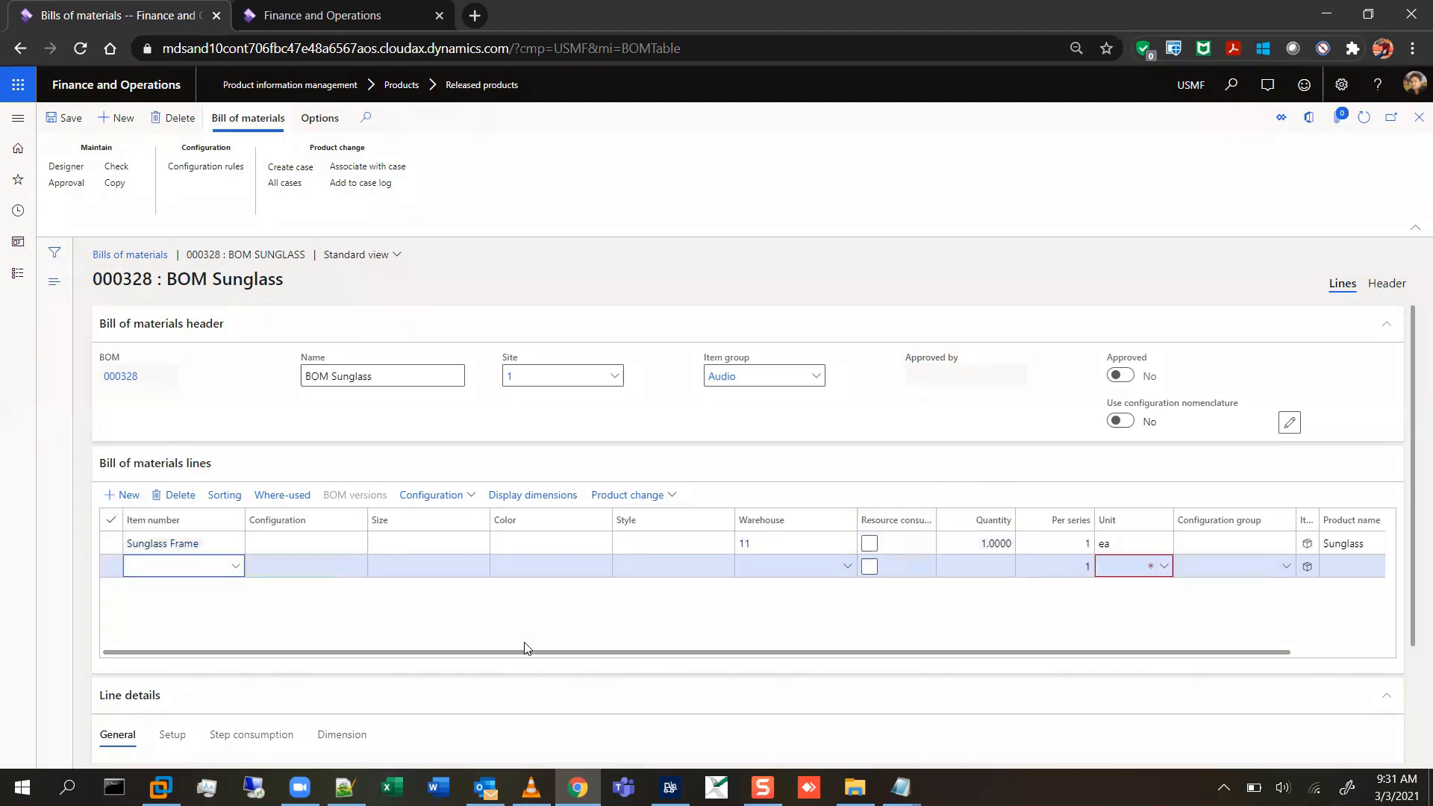
{"action": "type", "text": "sun"}
{"action": "key", "text": "Down"}
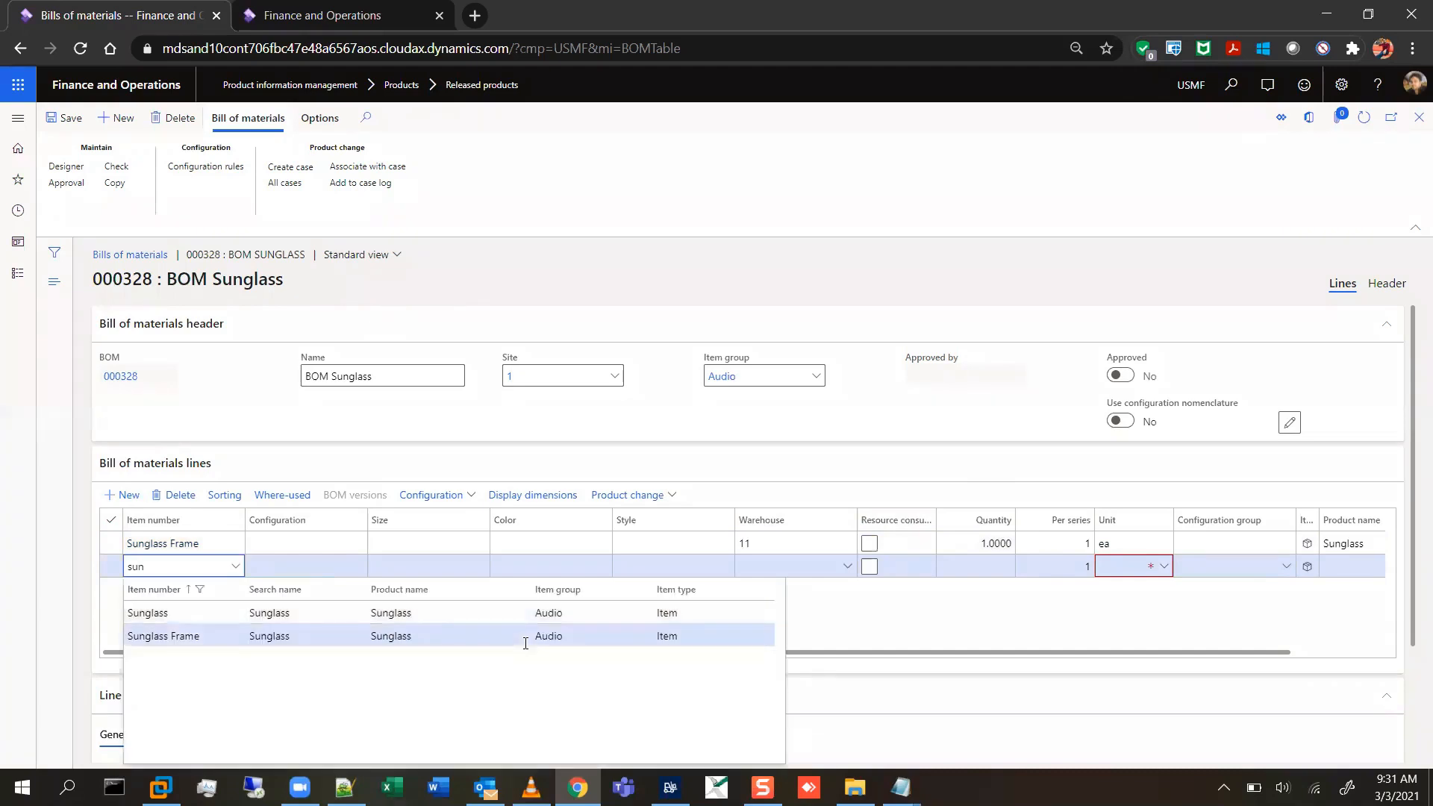
{"action": "key", "text": "BackSpace"}
{"action": "key", "text": "BackSpace"}
{"action": "key", "text": "BackSpace"}
{"action": "type", "text": "glass"}
{"action": "key", "text": "Tab"}
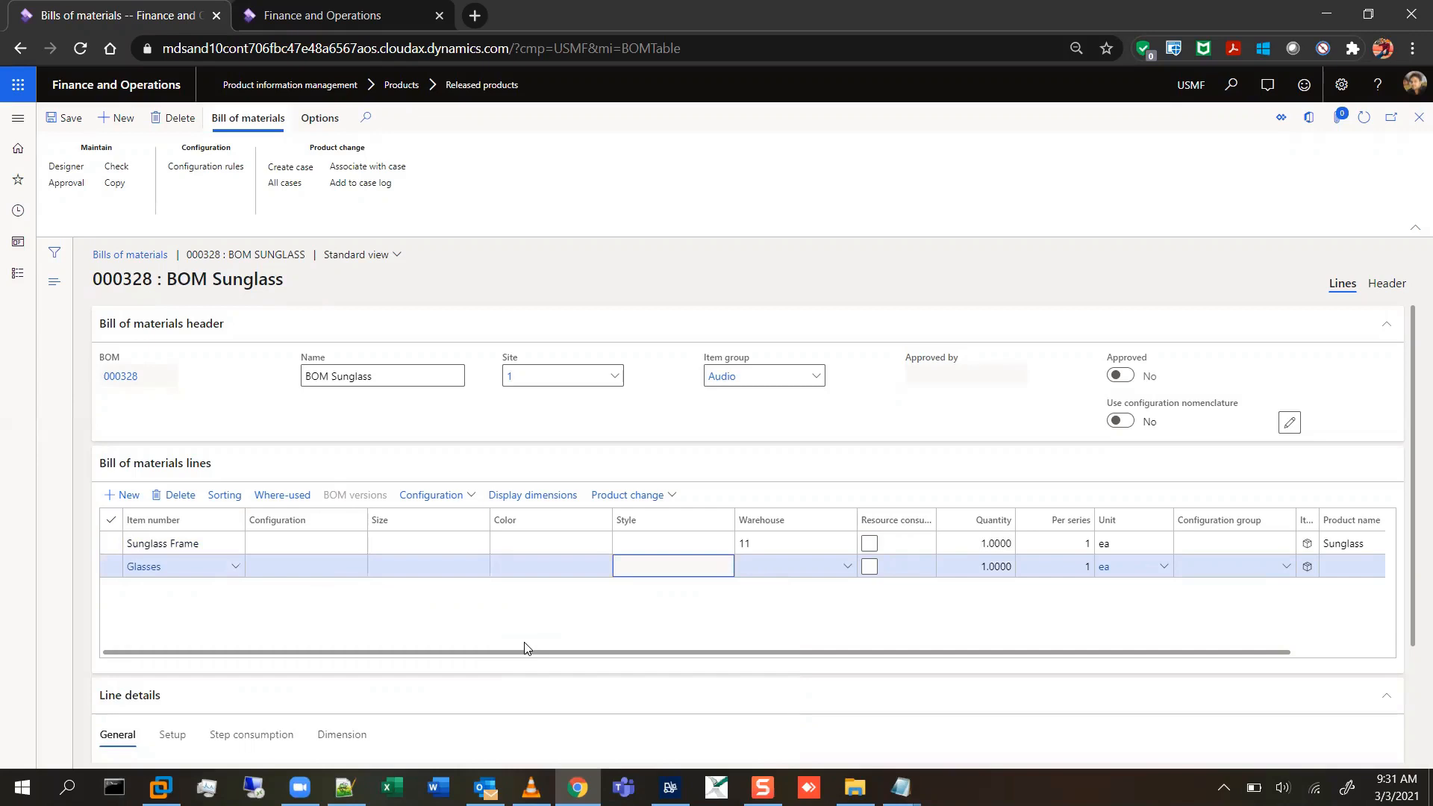
- Set the Glasses line's warehouse to 11 and its quantity to 2
{"action": "key", "text": "Tab"}
{"action": "type", "text": "11"}
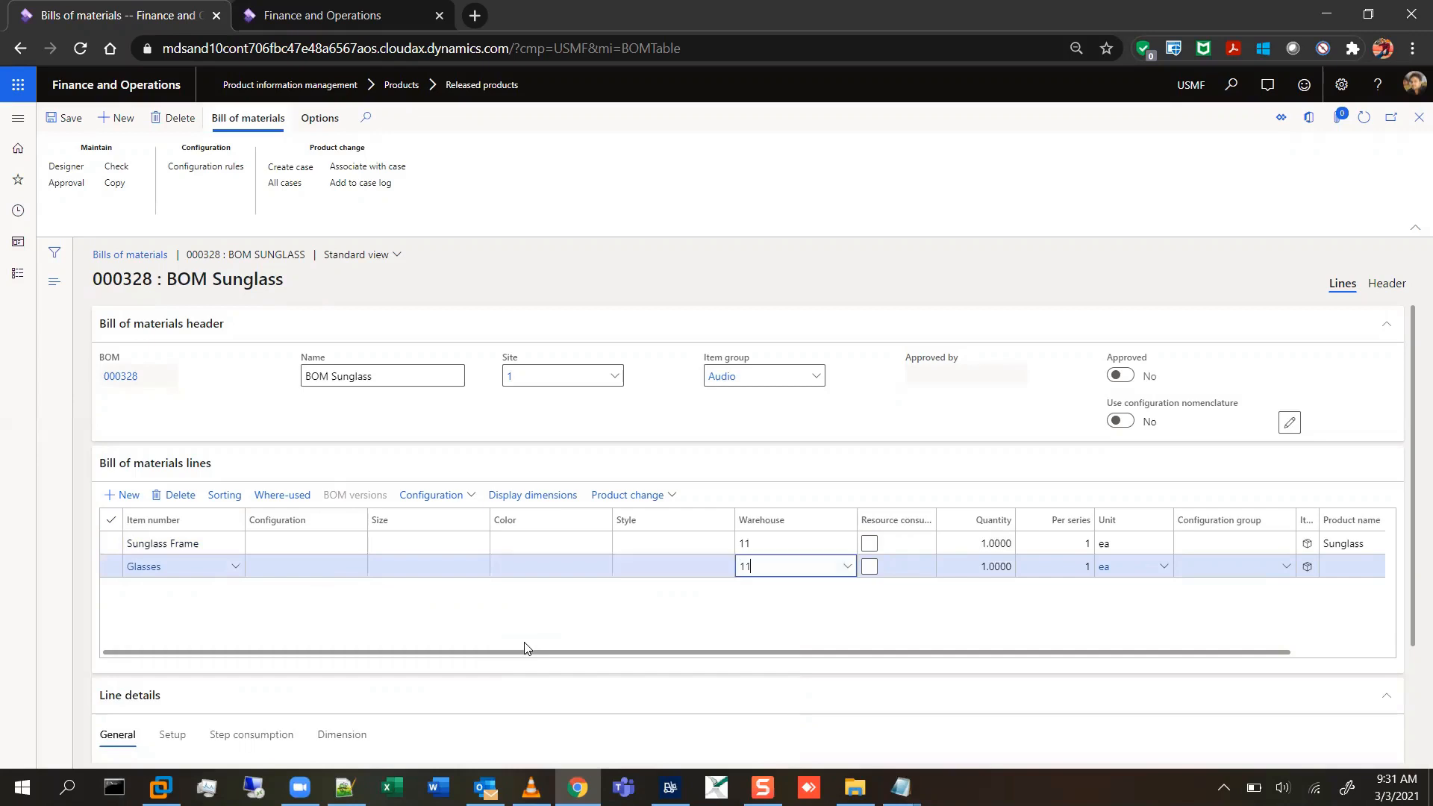
{"action": "key", "text": "Tab"}
{"action": "type", "text": "2"}
{"action": "key", "text": "Tab"}
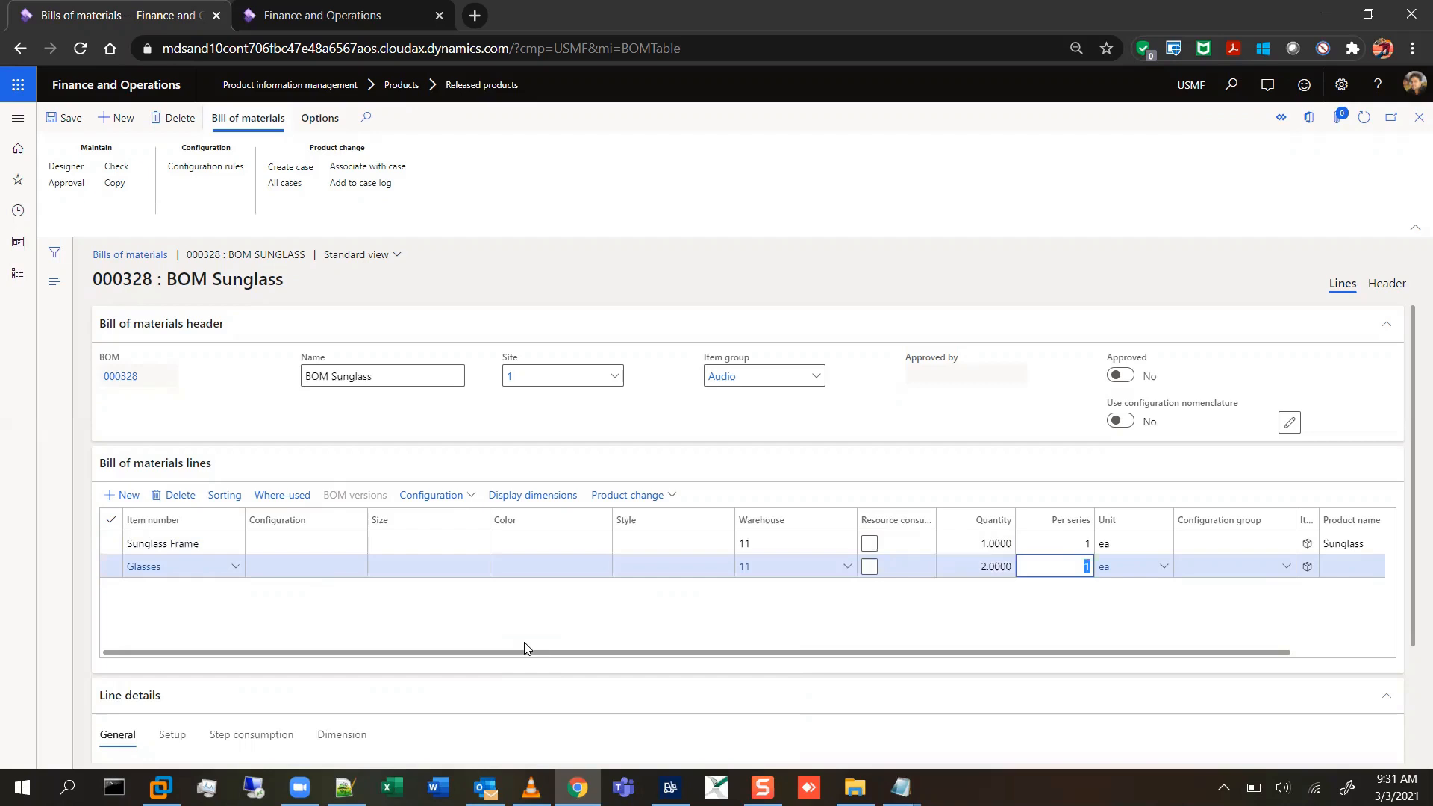
{"action": "left_click_drag", "start_coordinate": [527, 651], "coordinate": [627, 651]}
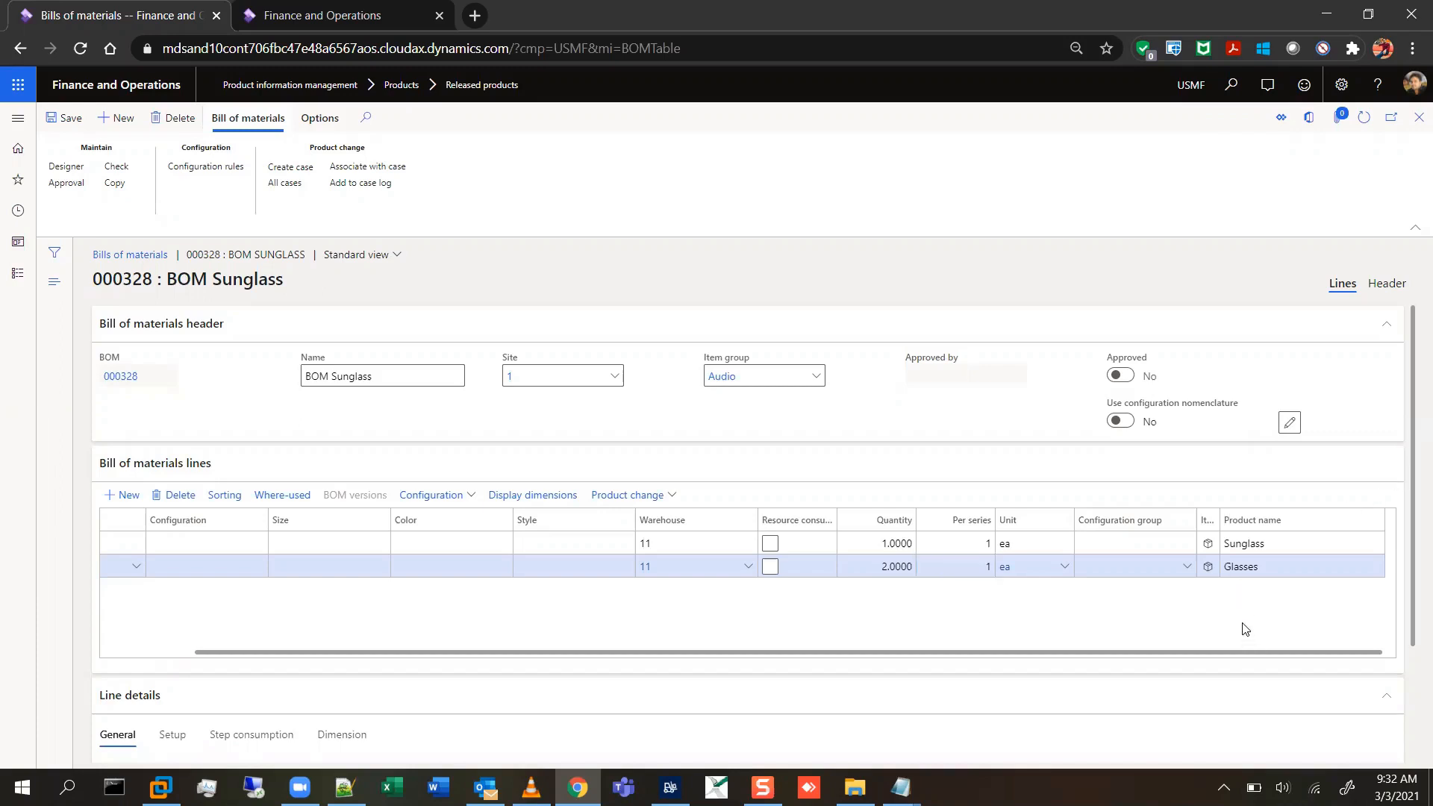
{"action": "left_click_drag", "start_coordinate": [1231, 651], "coordinate": [895, 686]}
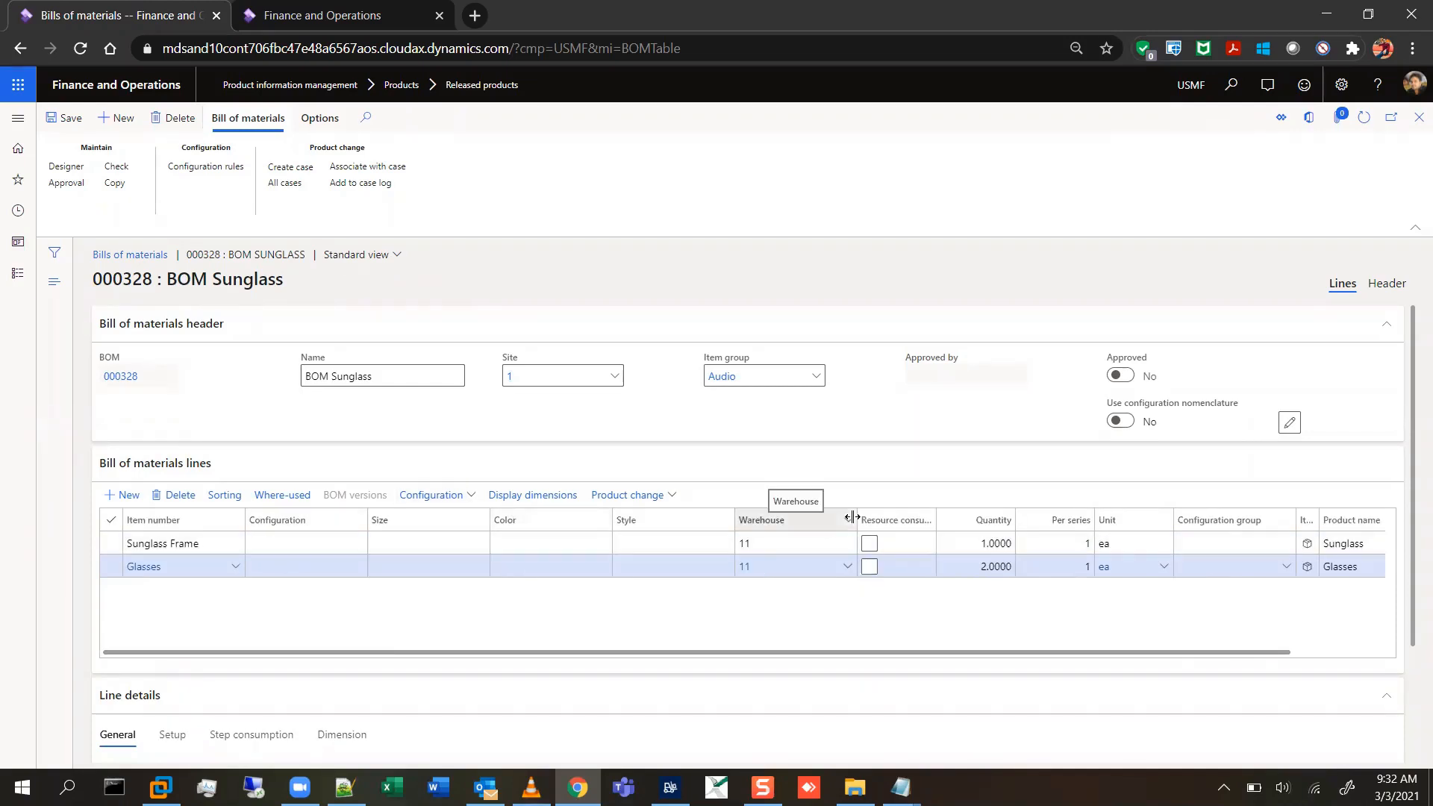
- Change the Glasses line's BOM line type to Vendor in the line details
{"action": "scroll", "coordinate": [447, 656], "scroll_direction": "down", "scroll_amount": 2}
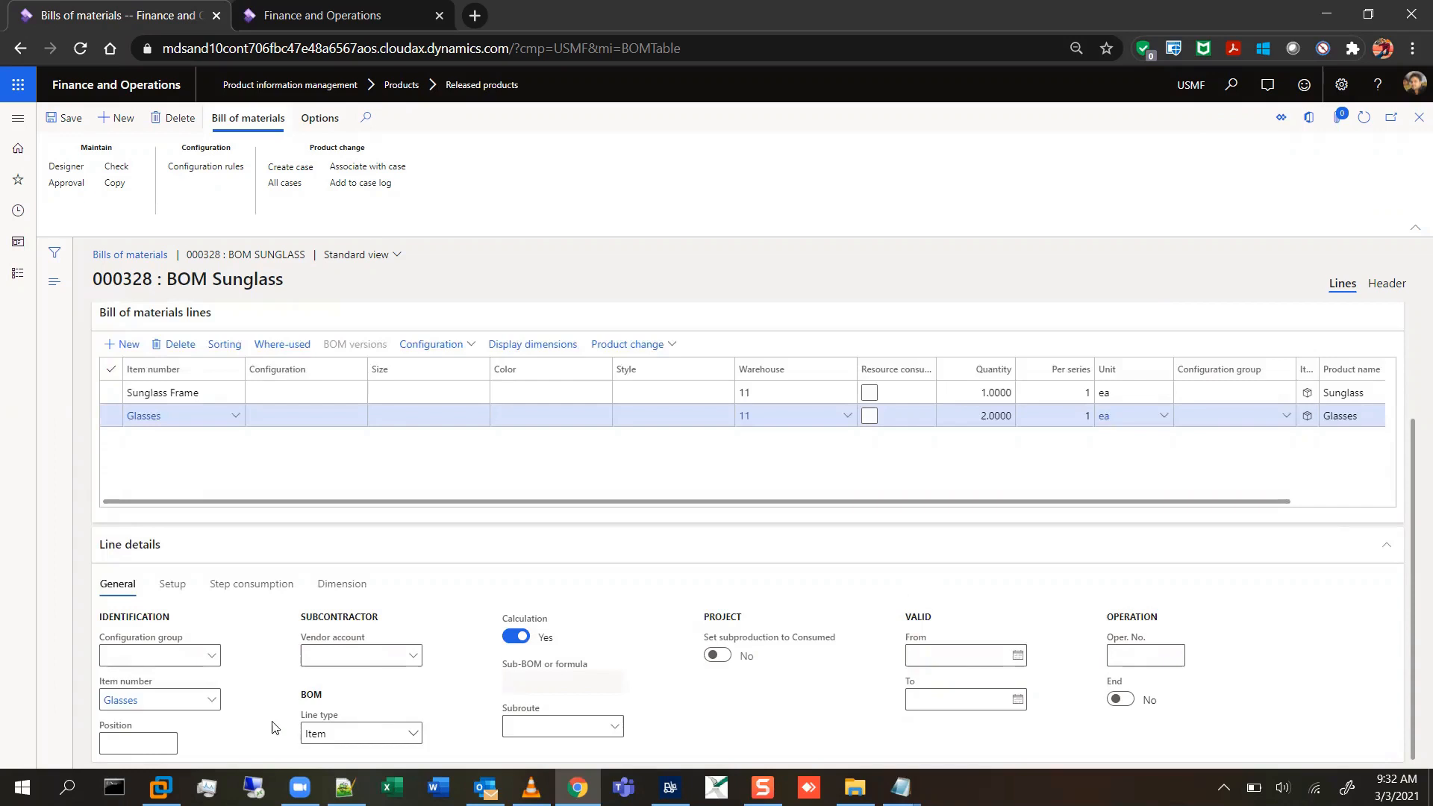
{"action": "left_click", "coordinate": [414, 735]}
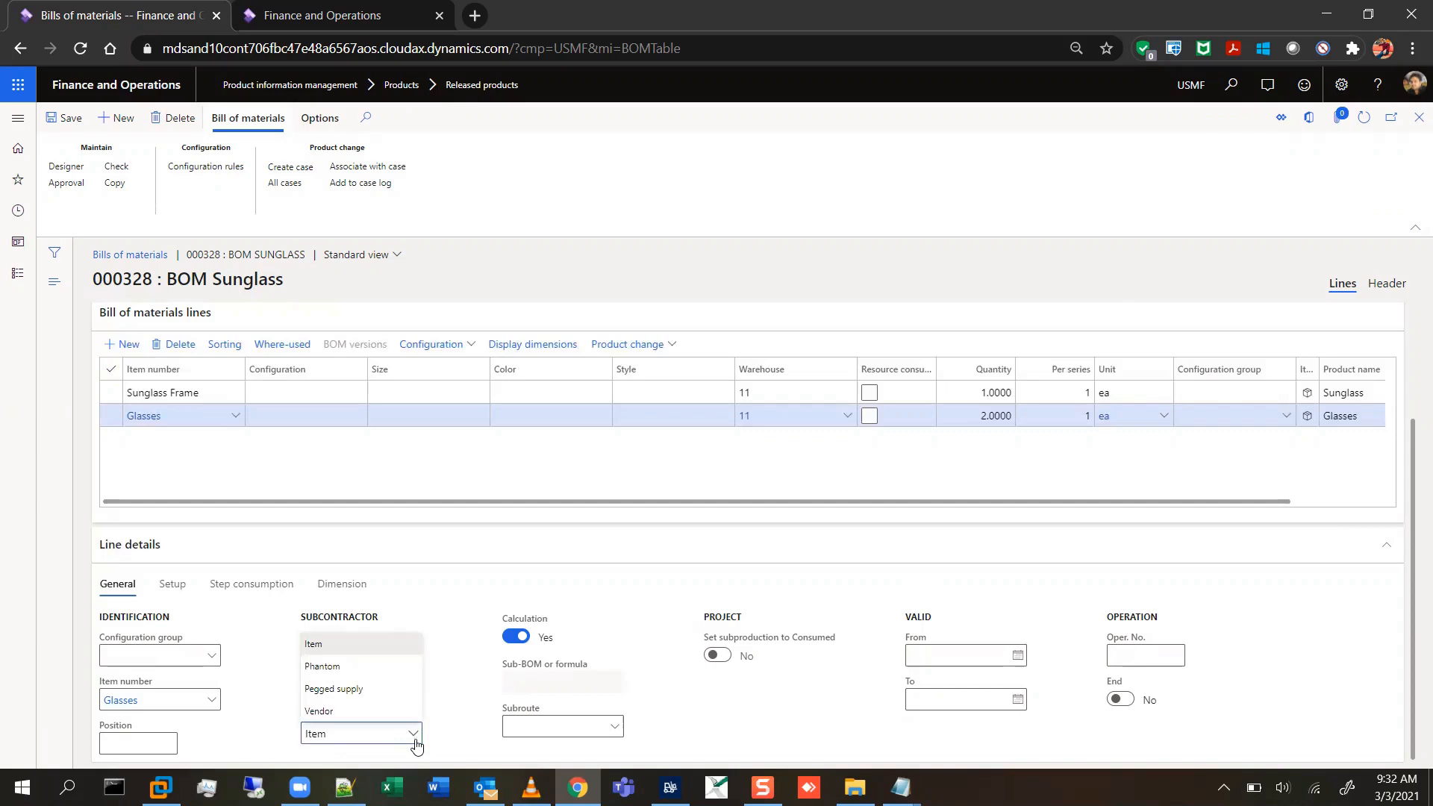
{"action": "left_click", "coordinate": [335, 709]}
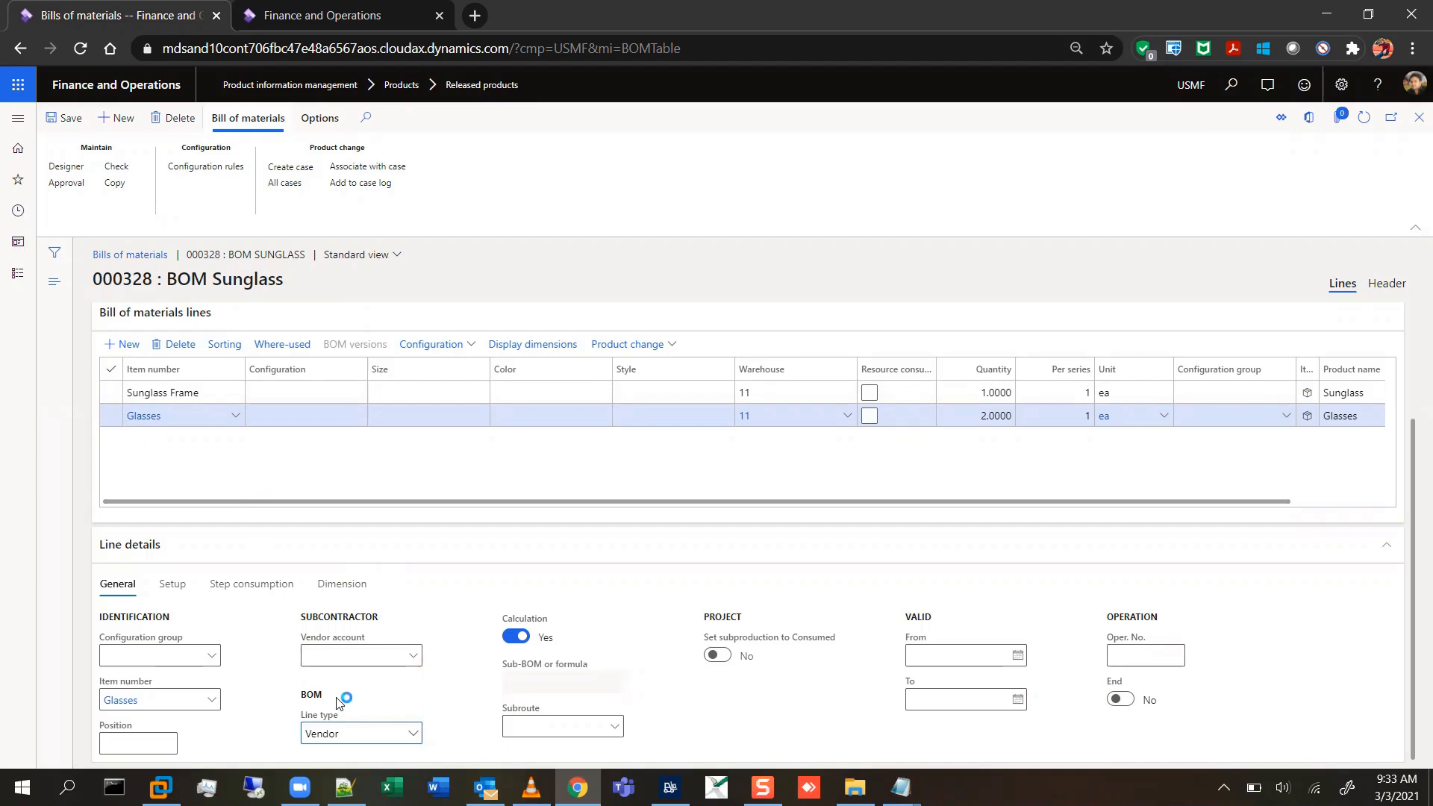
{"action": "left_click", "coordinate": [412, 734]}
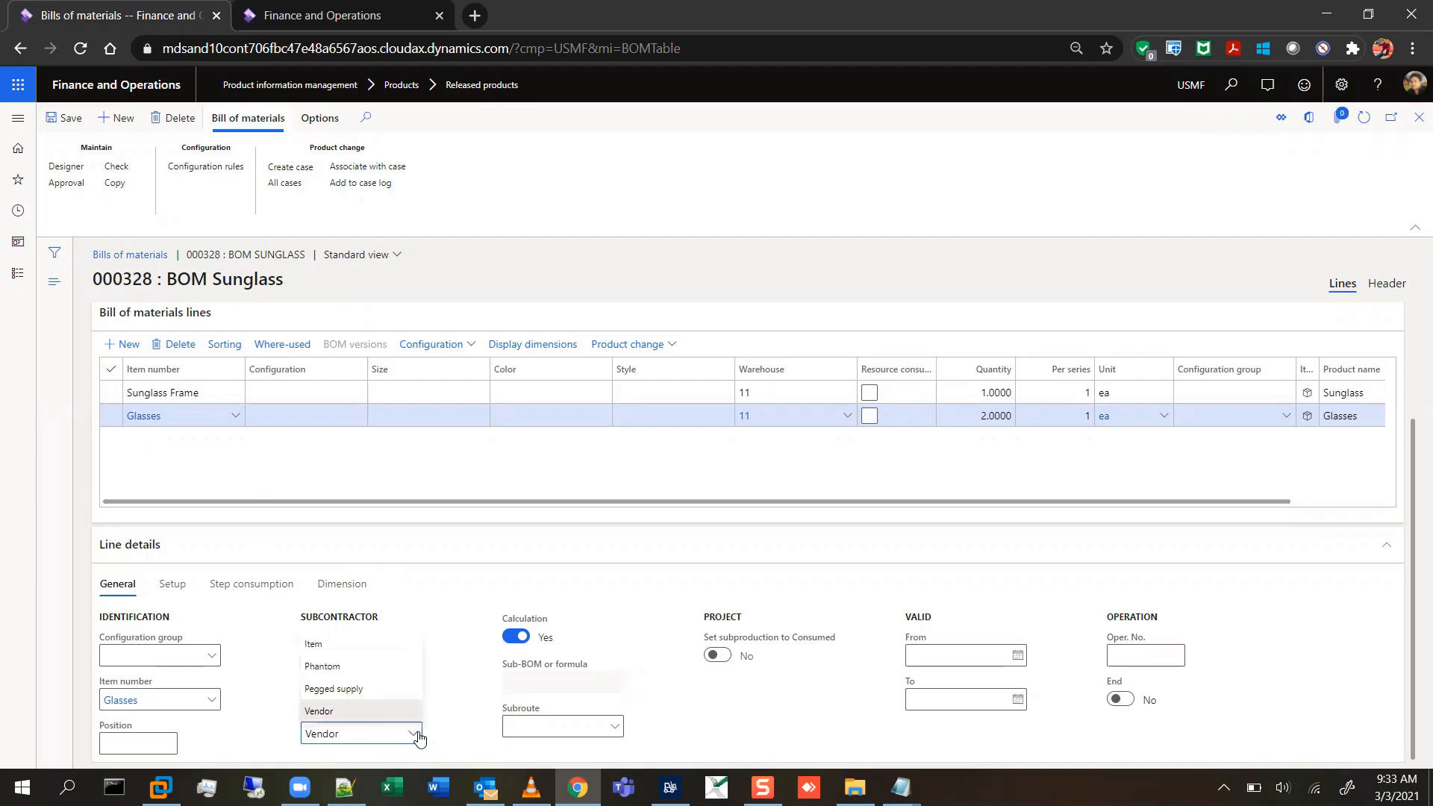
{"action": "left_click", "coordinate": [446, 658]}
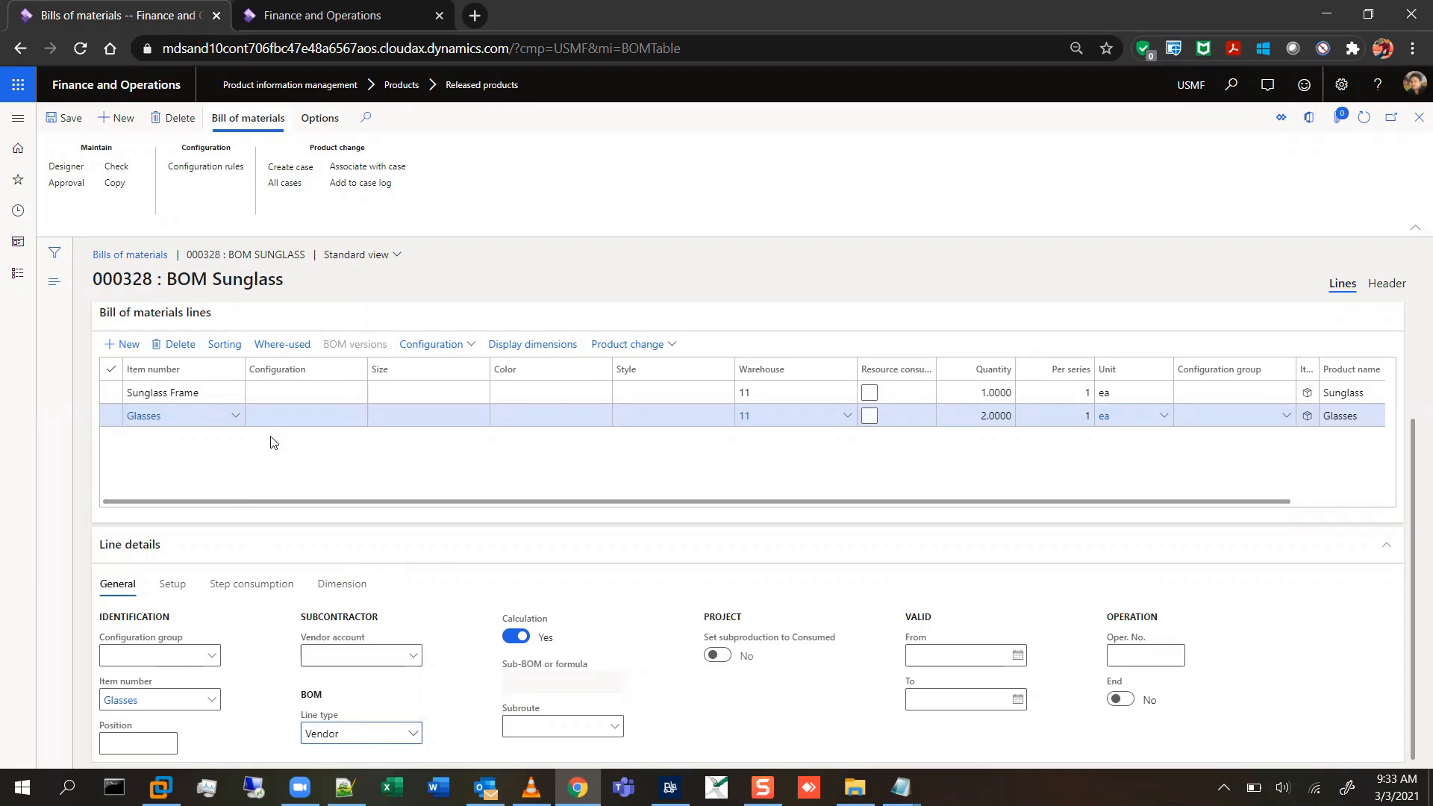
- Change the Glasses line's BOM line type to Pegged supply
{"action": "left_click", "coordinate": [413, 734]}
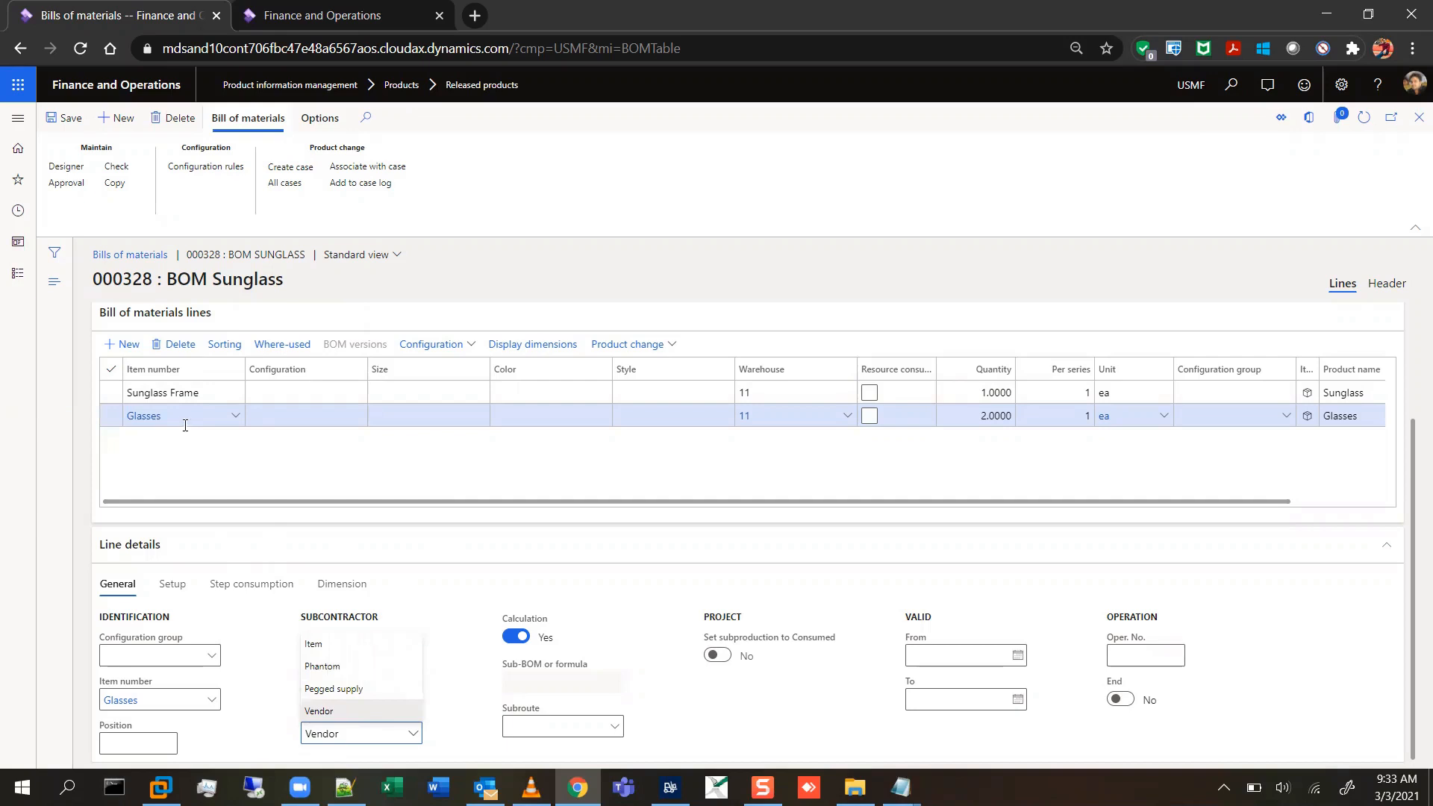
{"action": "mouse_move", "coordinate": [183, 423]}
{"action": "left_click", "coordinate": [333, 688]}
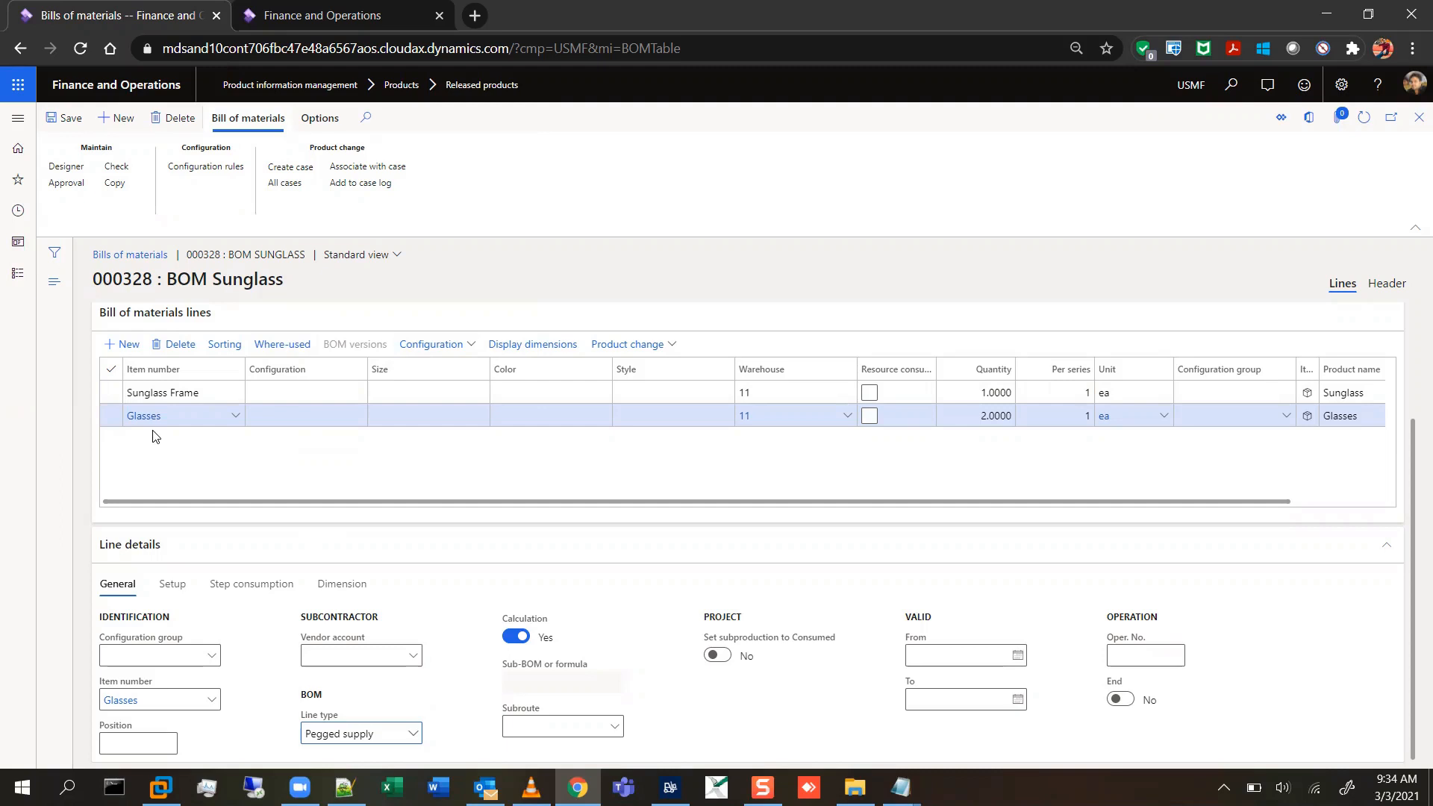
- Set the Glasses line's BOM line type to Item
{"action": "left_click", "coordinate": [415, 734]}
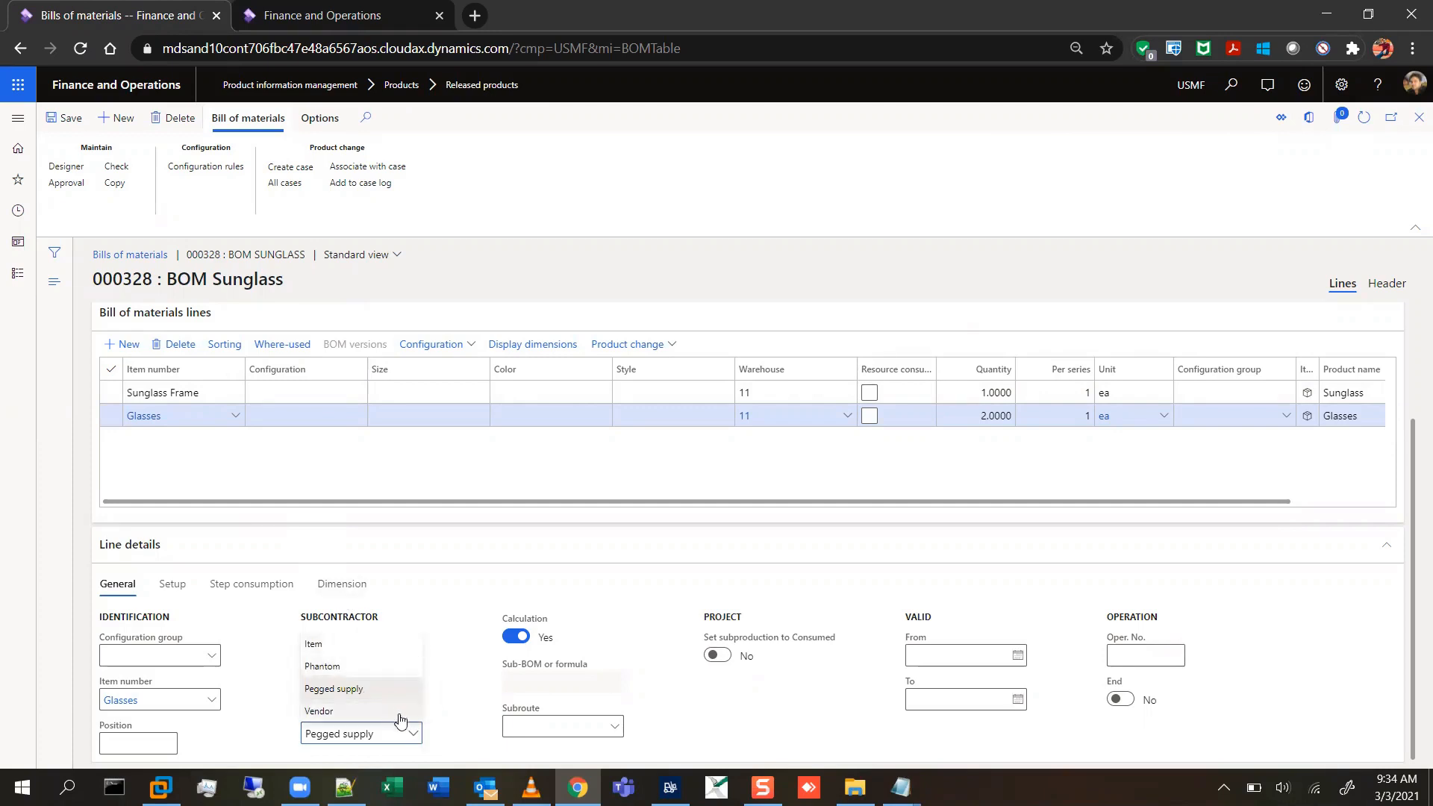
{"action": "left_click", "coordinate": [353, 655]}
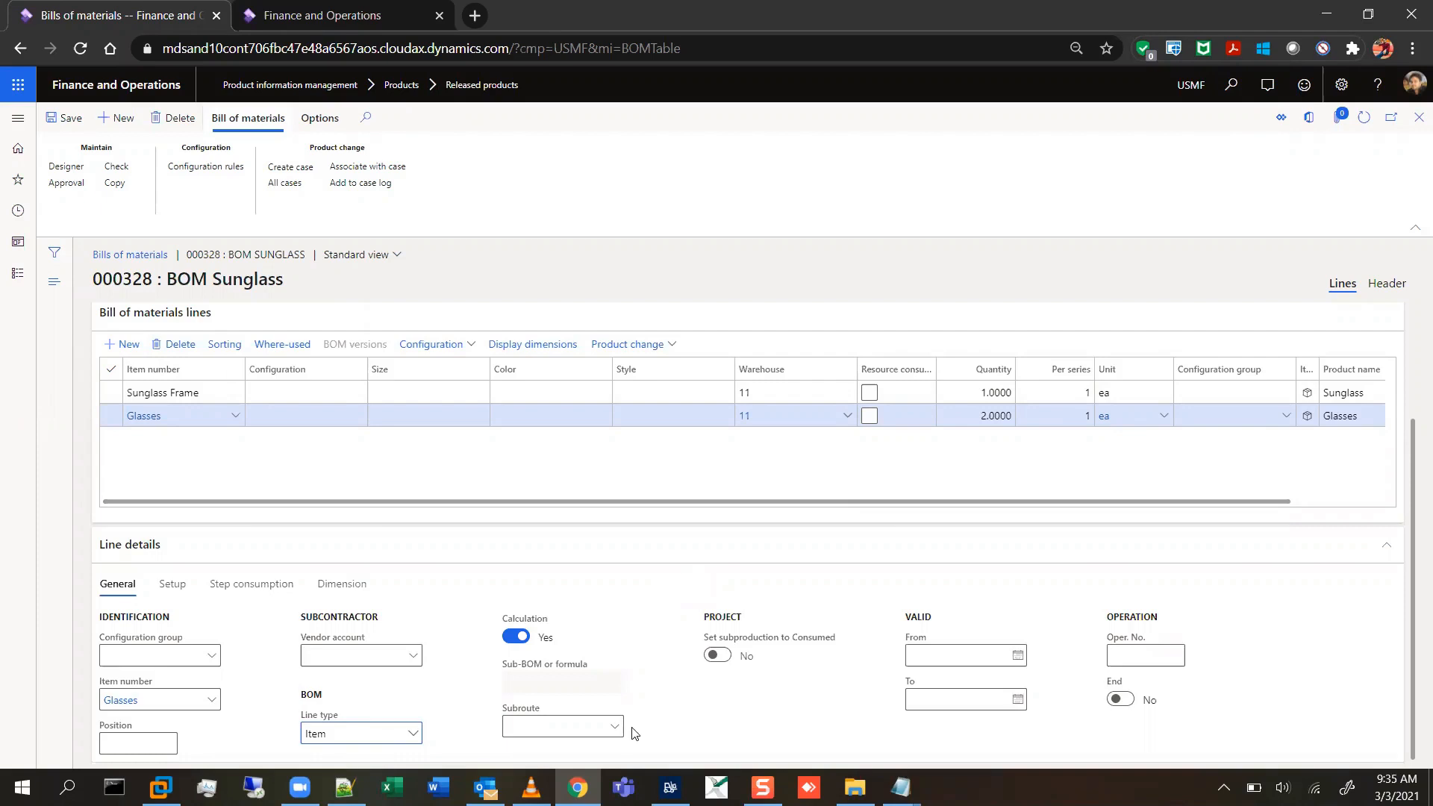
{"action": "left_click_drag", "start_coordinate": [648, 502], "coordinate": [743, 501]}
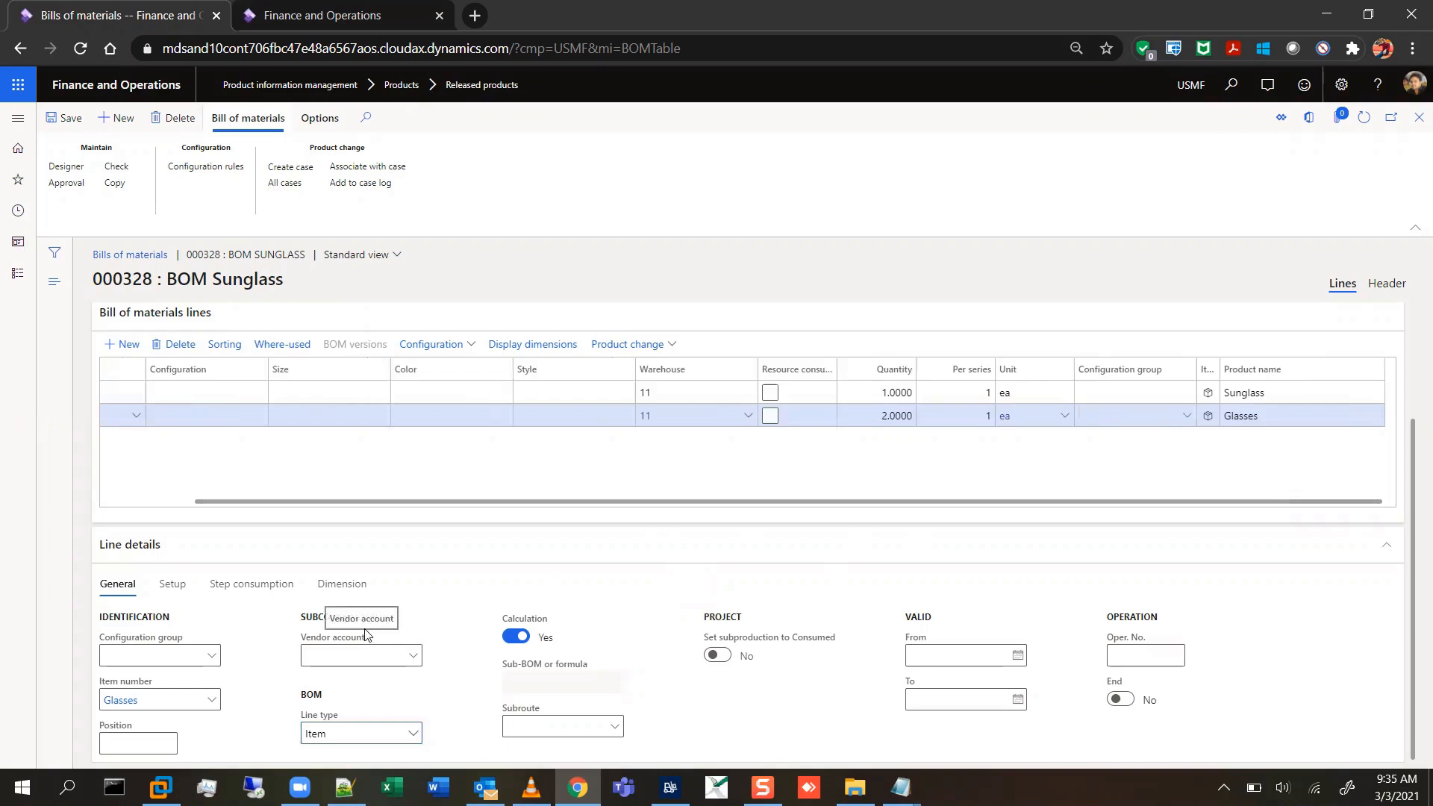
- Approve the bill of materials BOM Sunglass with the preselected approver
{"action": "scroll", "coordinate": [383, 582], "scroll_direction": "up", "scroll_amount": 3}
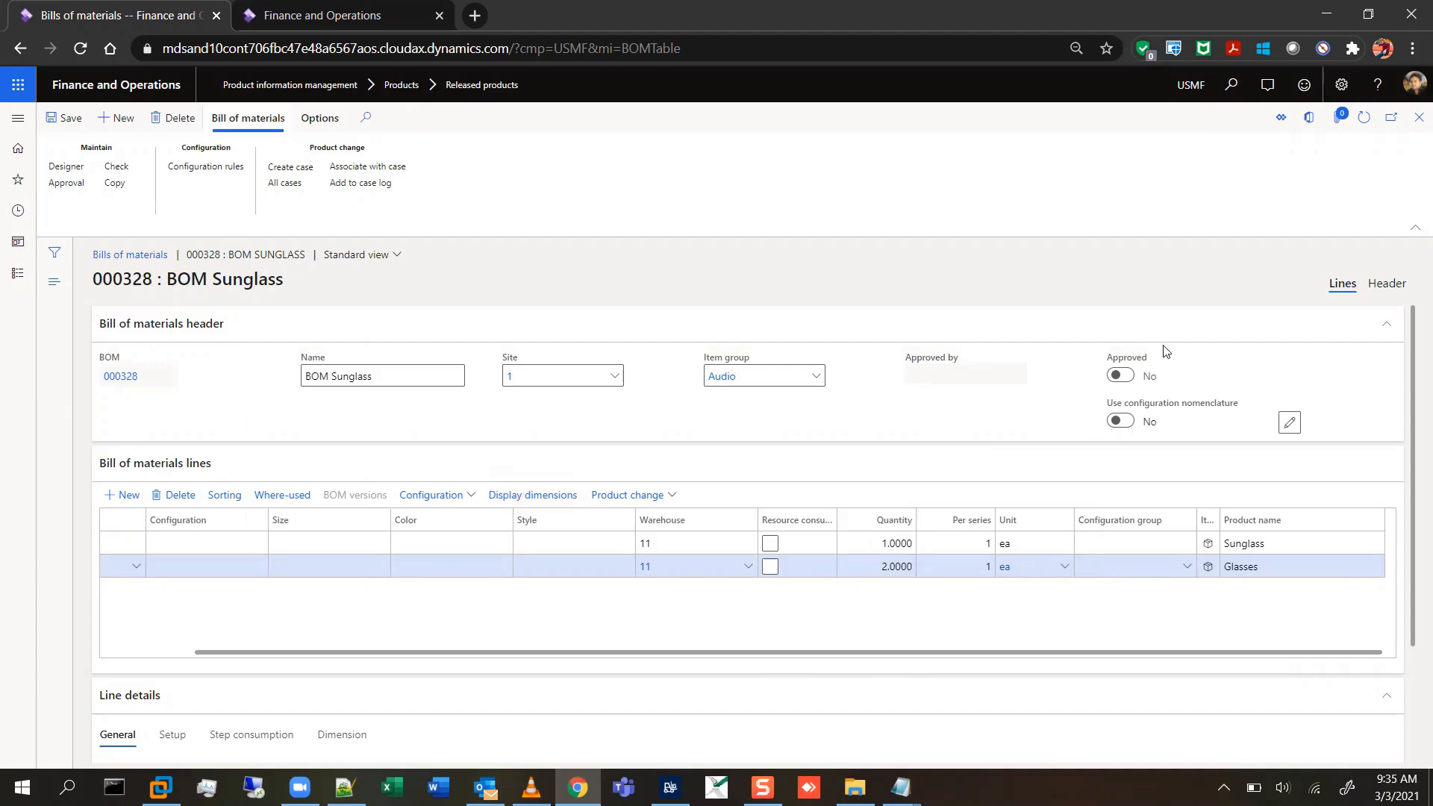
{"action": "left_click", "coordinate": [68, 183]}
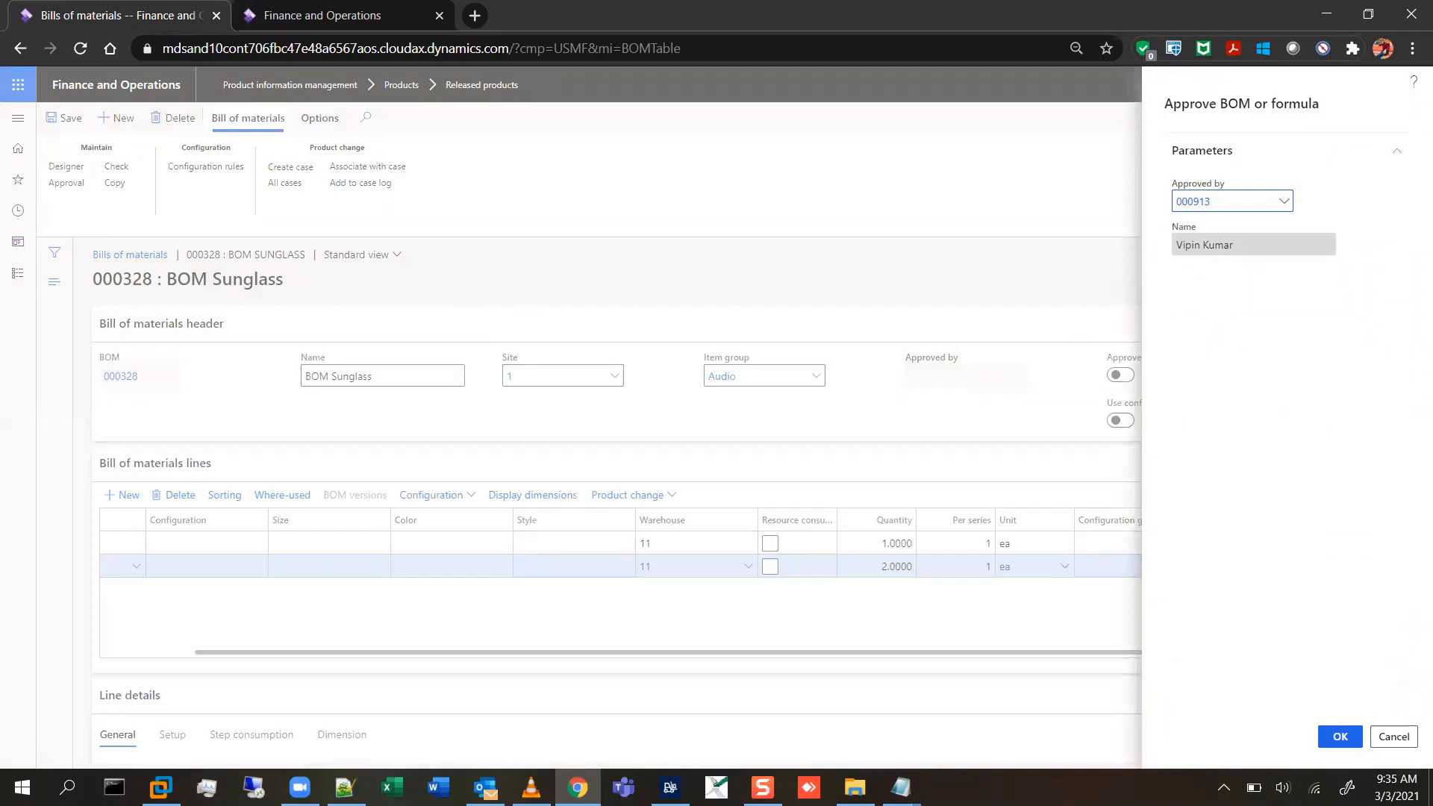
{"action": "left_click", "coordinate": [1340, 737]}
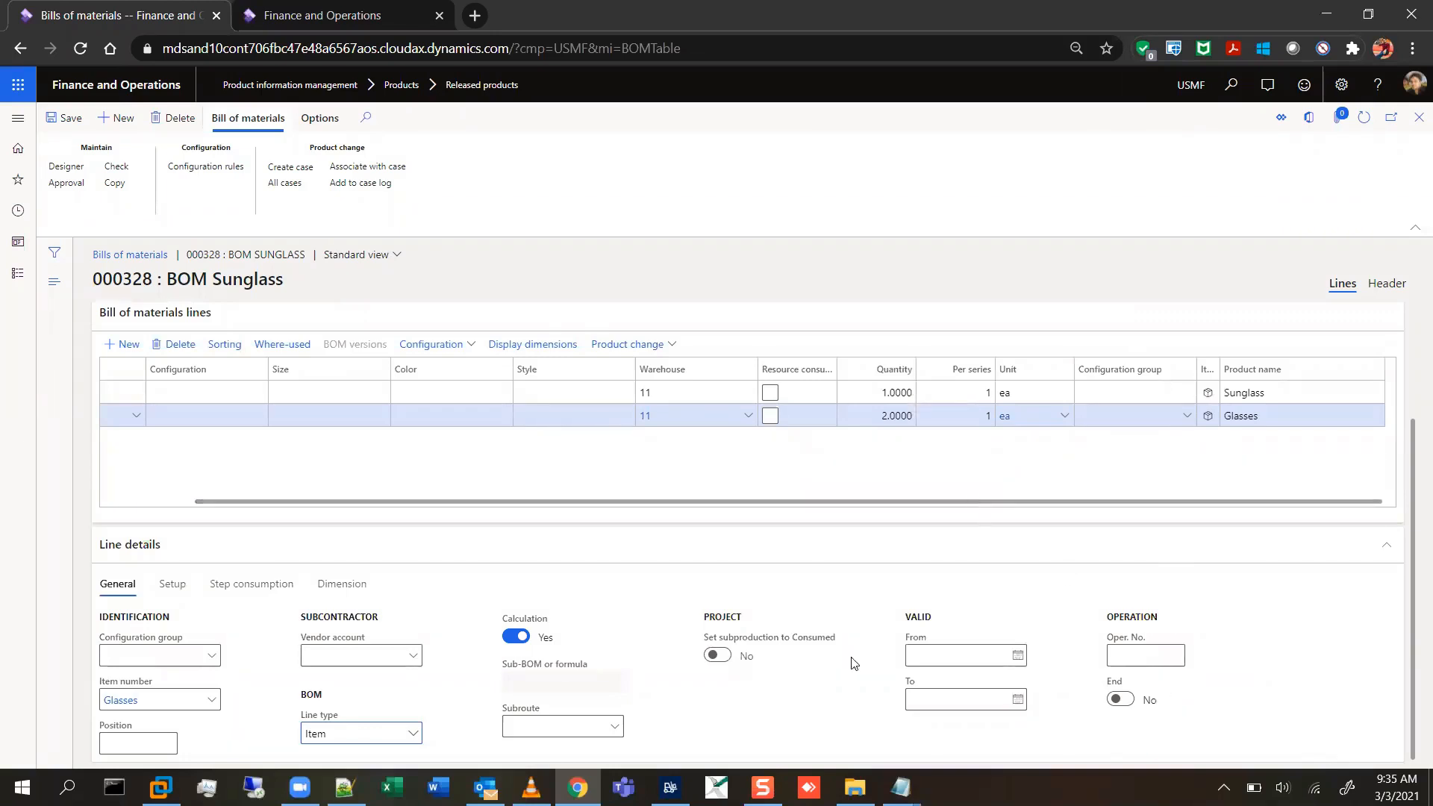
- Approve the Sunglass BOM version with the preselected approver and activate it
{"action": "scroll", "coordinate": [838, 653], "scroll_direction": "up", "scroll_amount": 2}
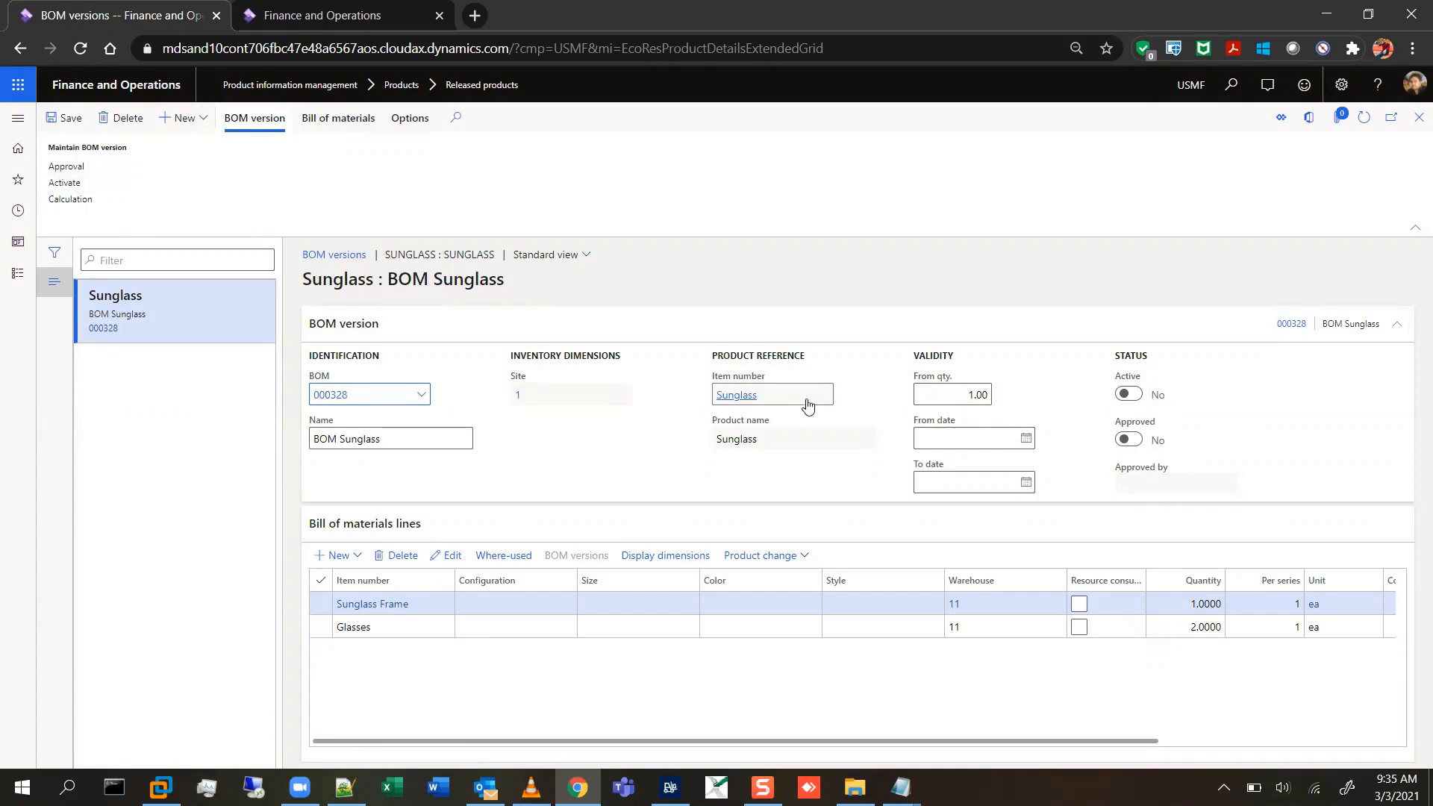
{"action": "left_click", "coordinate": [61, 166]}
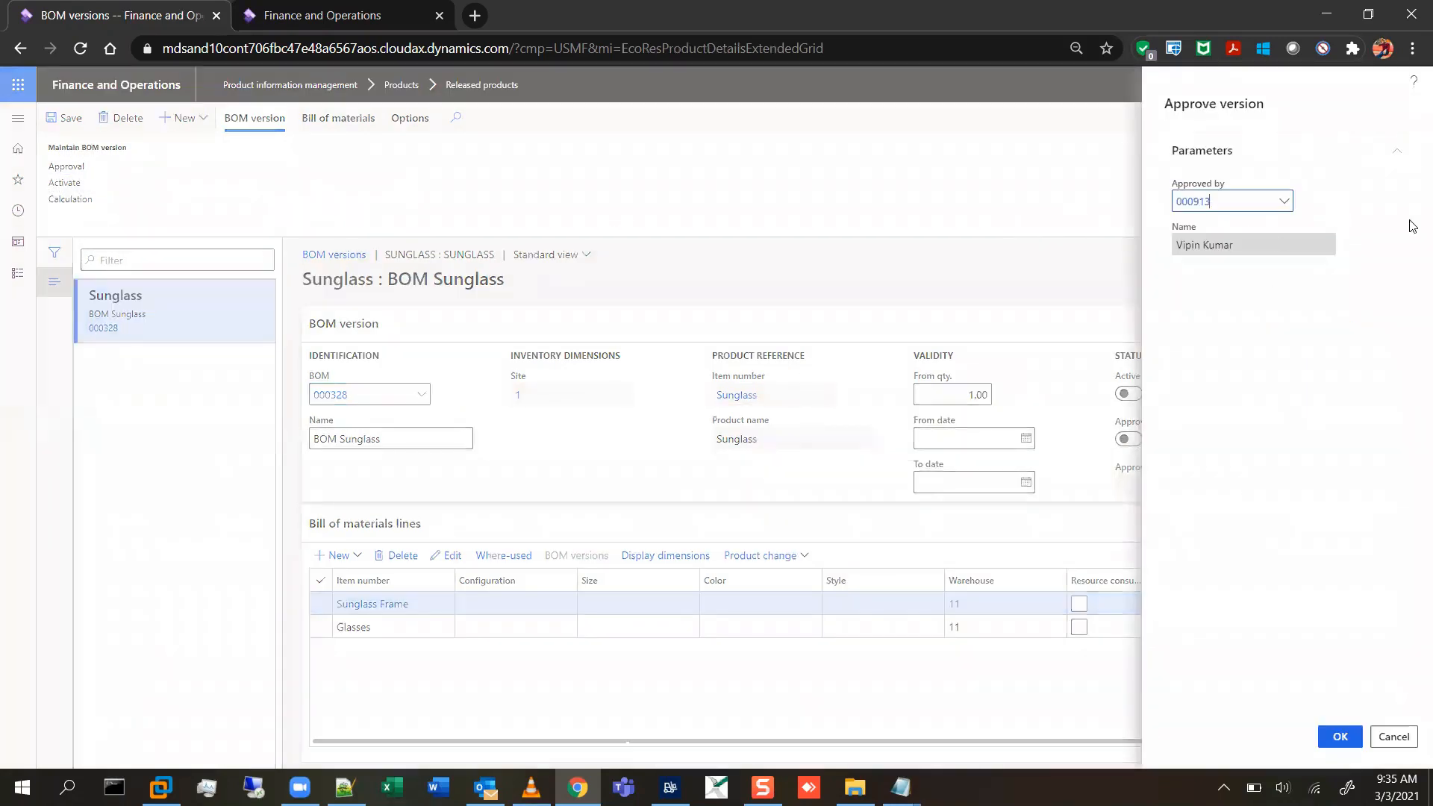
{"action": "left_click", "coordinate": [1337, 734]}
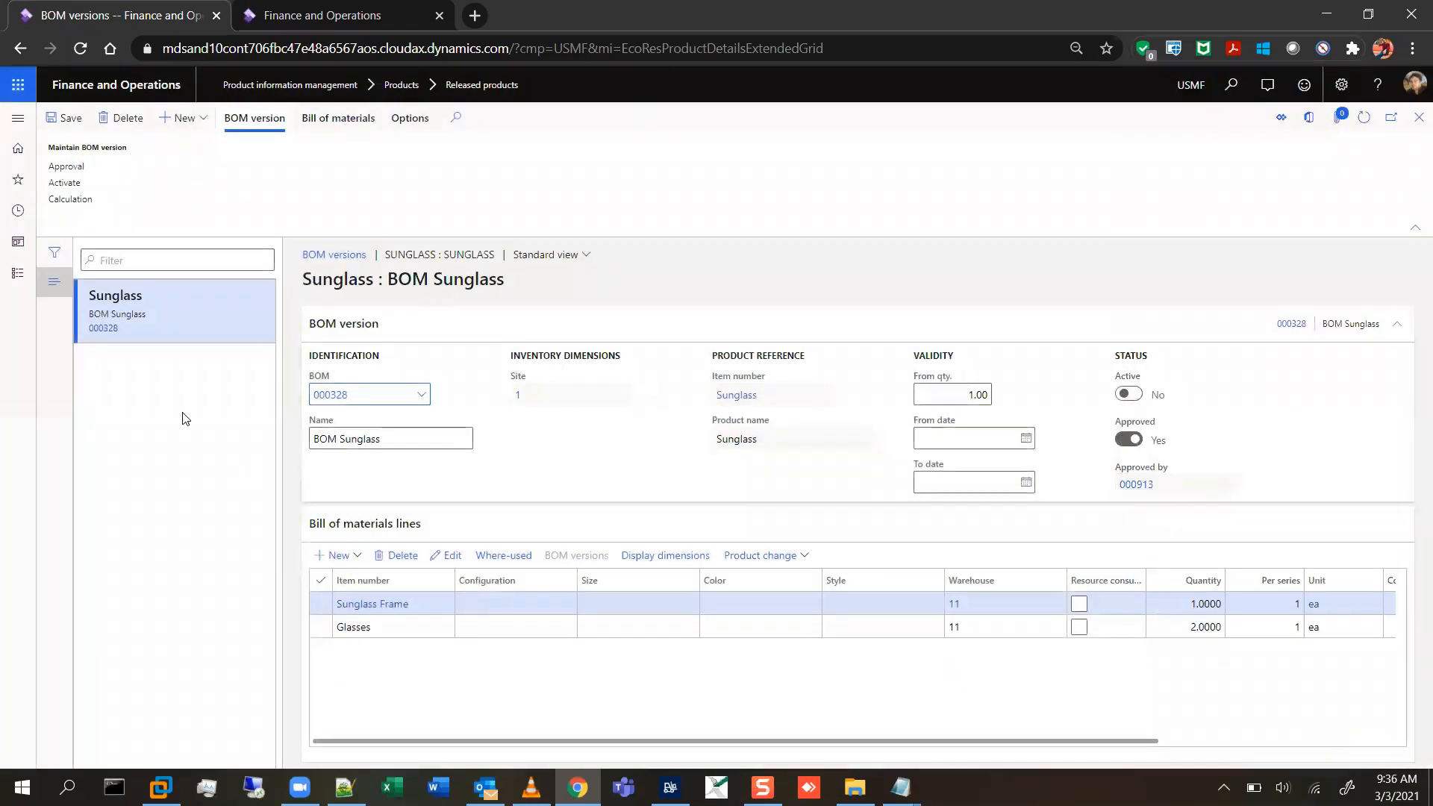
{"action": "left_click", "coordinate": [69, 188]}
- Start a new session in the second browser tab, open the All production orders list and widen its Report remainder as finished column
{"action": "left_click", "coordinate": [307, 16]}
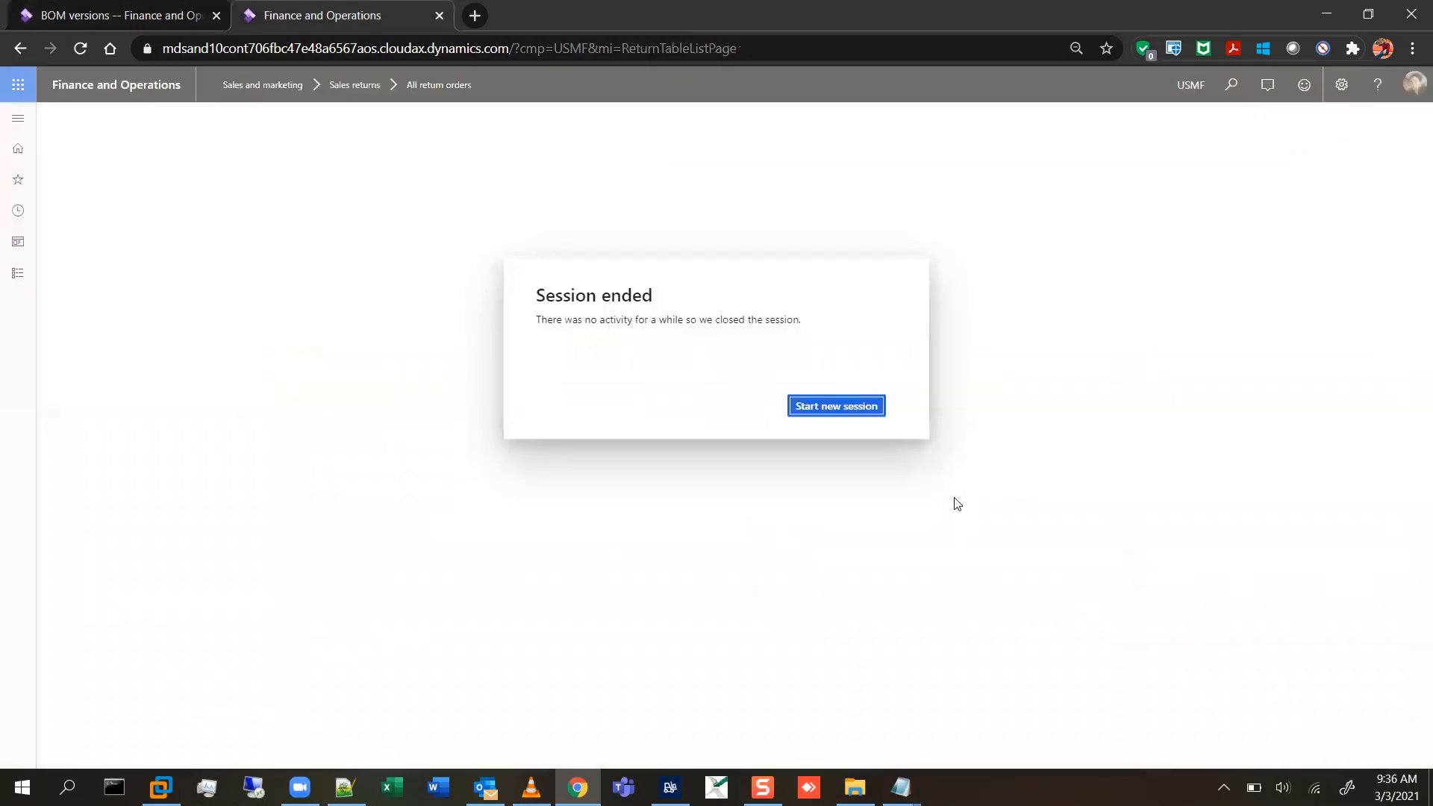
{"action": "left_click", "coordinate": [844, 412]}
{"action": "left_click", "coordinate": [123, 19]}
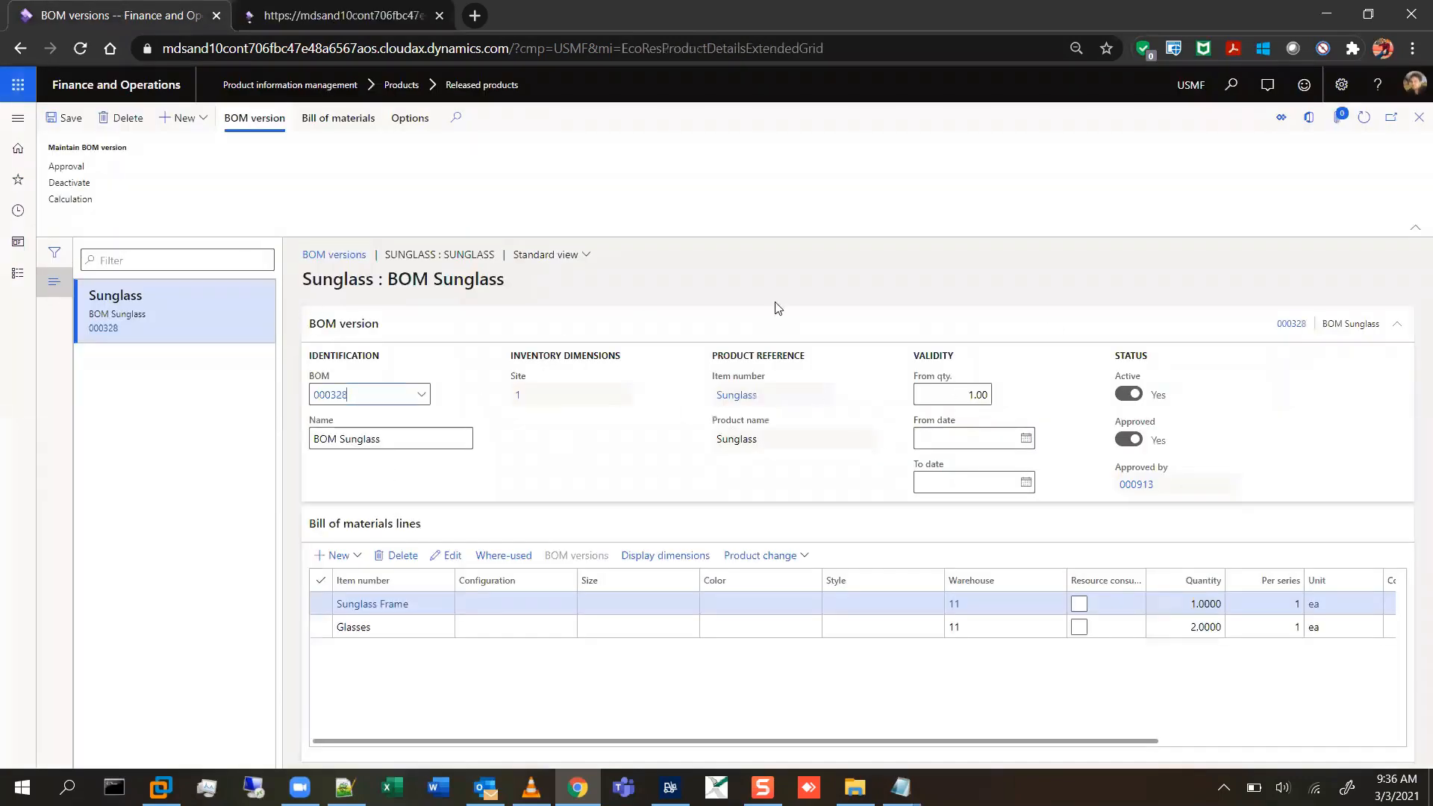
{"action": "left_click", "coordinate": [328, 22]}
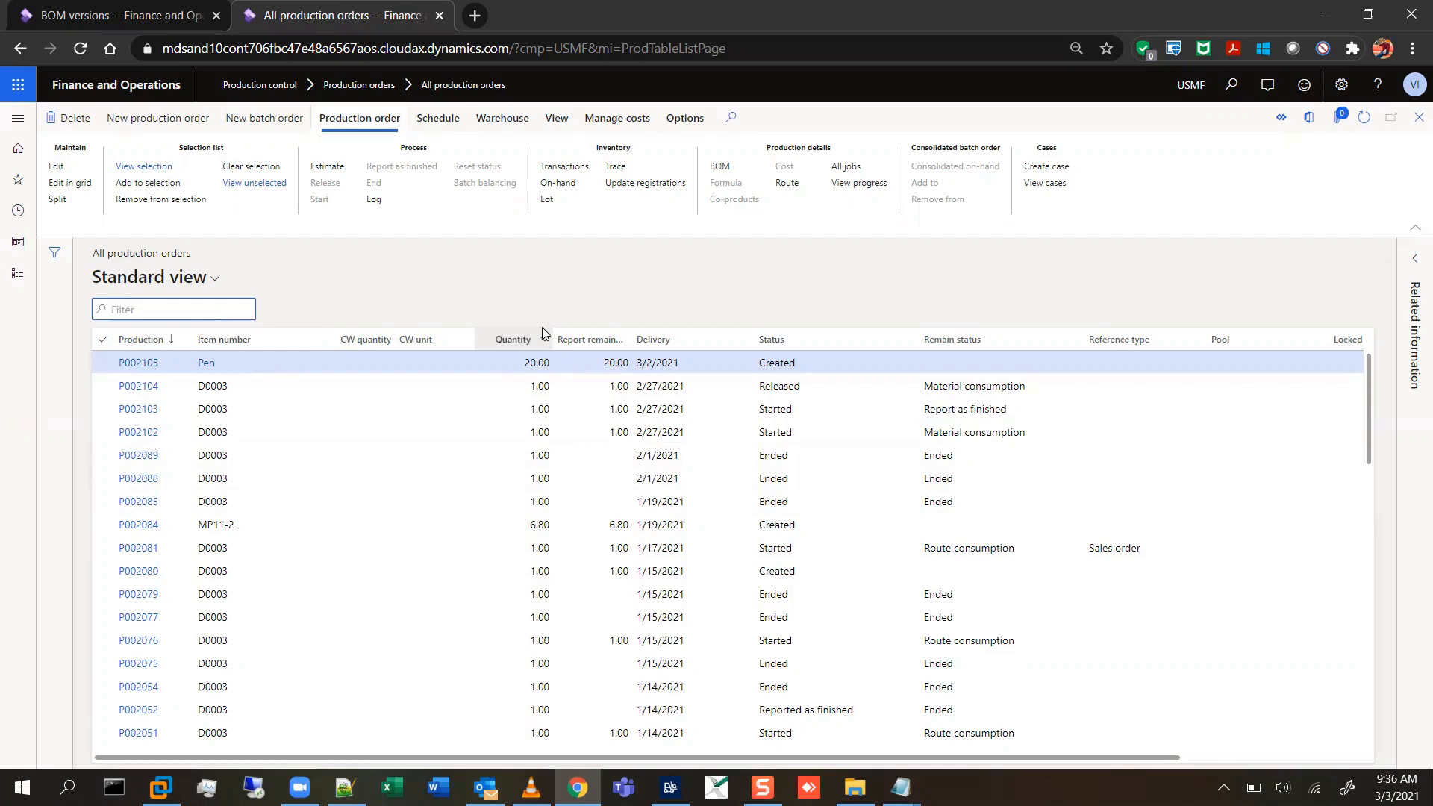
{"action": "left_click_drag", "start_coordinate": [643, 341], "coordinate": [700, 345]}
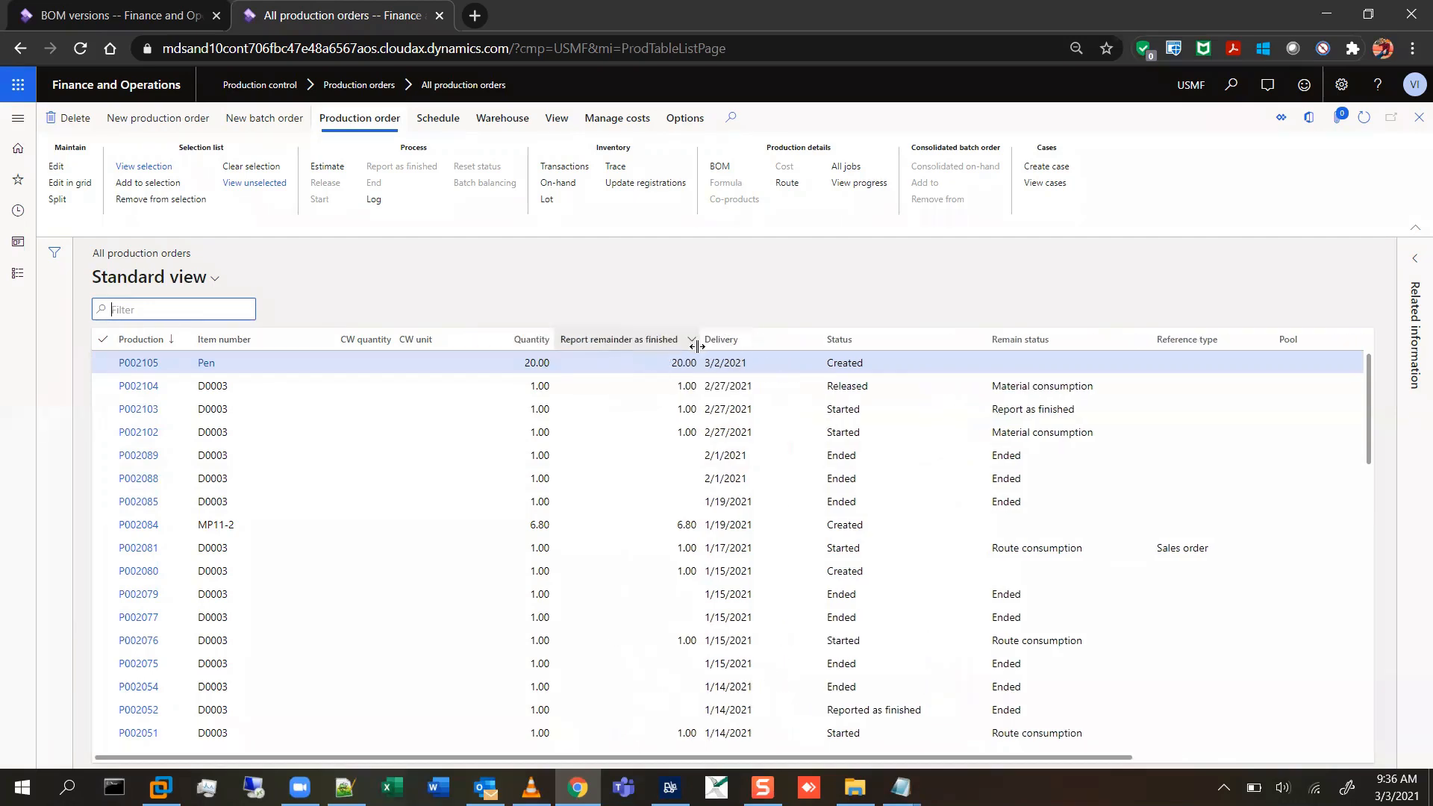
{"action": "scroll", "coordinate": [707, 366], "scroll_direction": "down", "scroll_amount": 5}
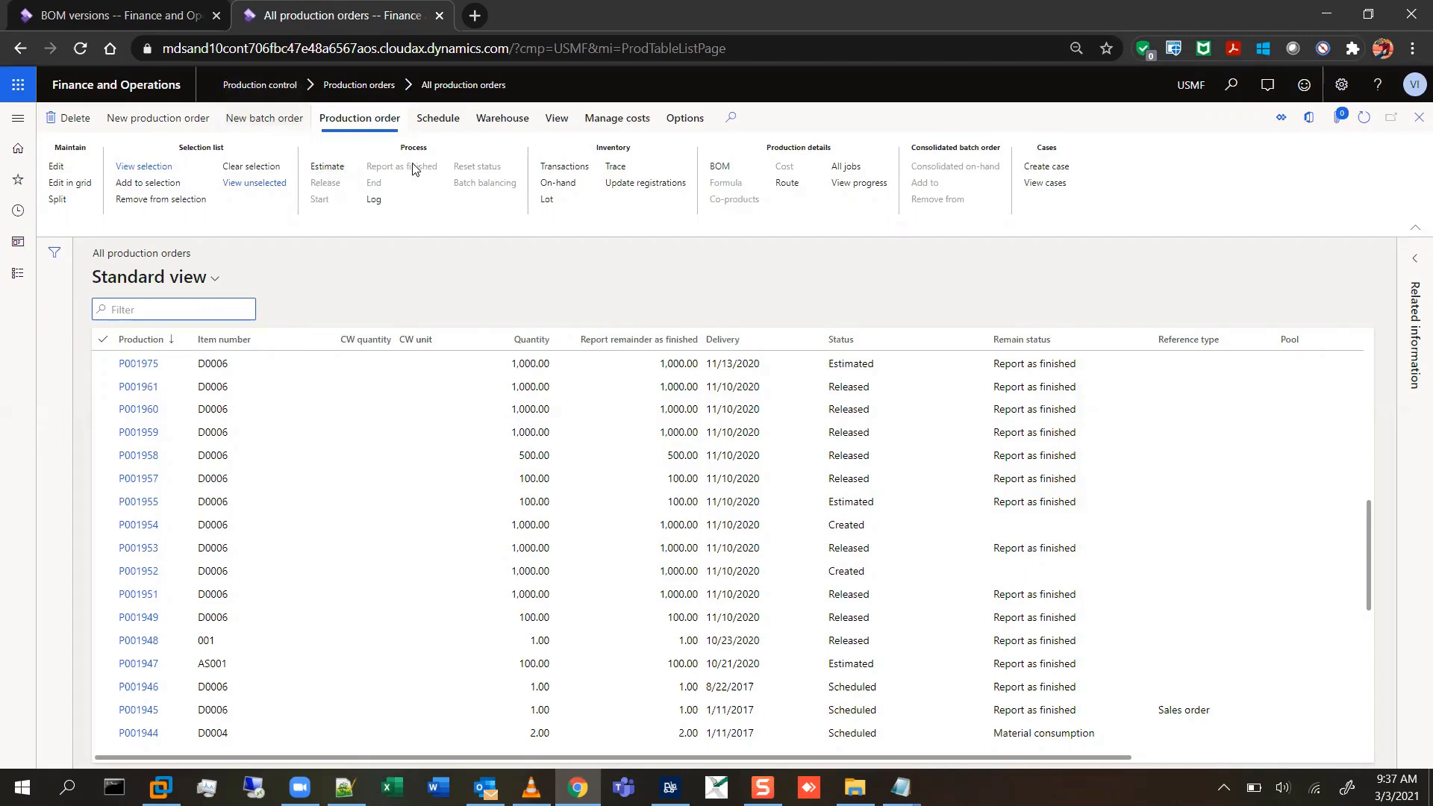
- Switch to the Notepad++ notes and enter "Batch order" under the PROCESS MANF. heading
{"action": "key", "text": "alt+Tab"}
{"action": "type", "text": "order"}
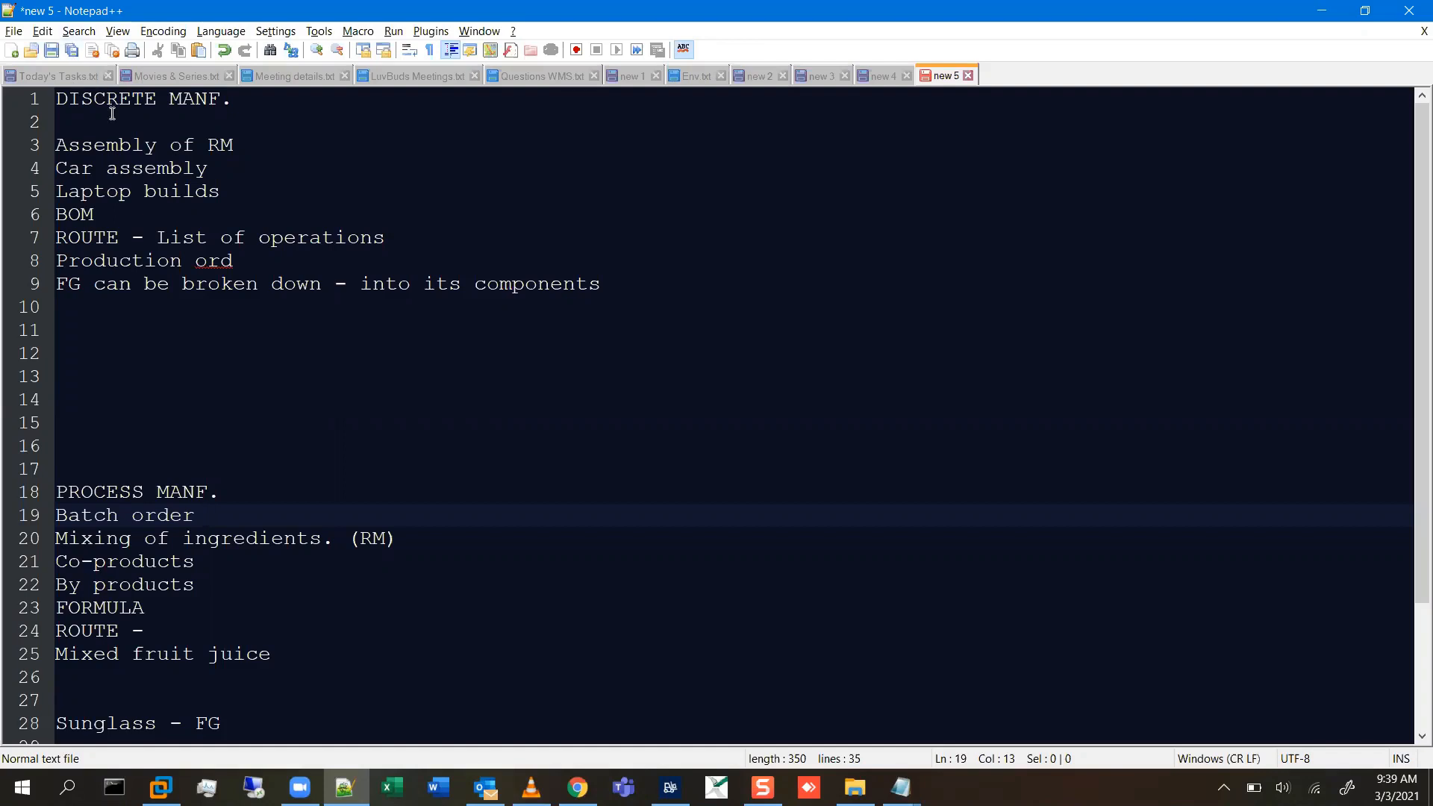
{"action": "left_click", "coordinate": [131, 165]}
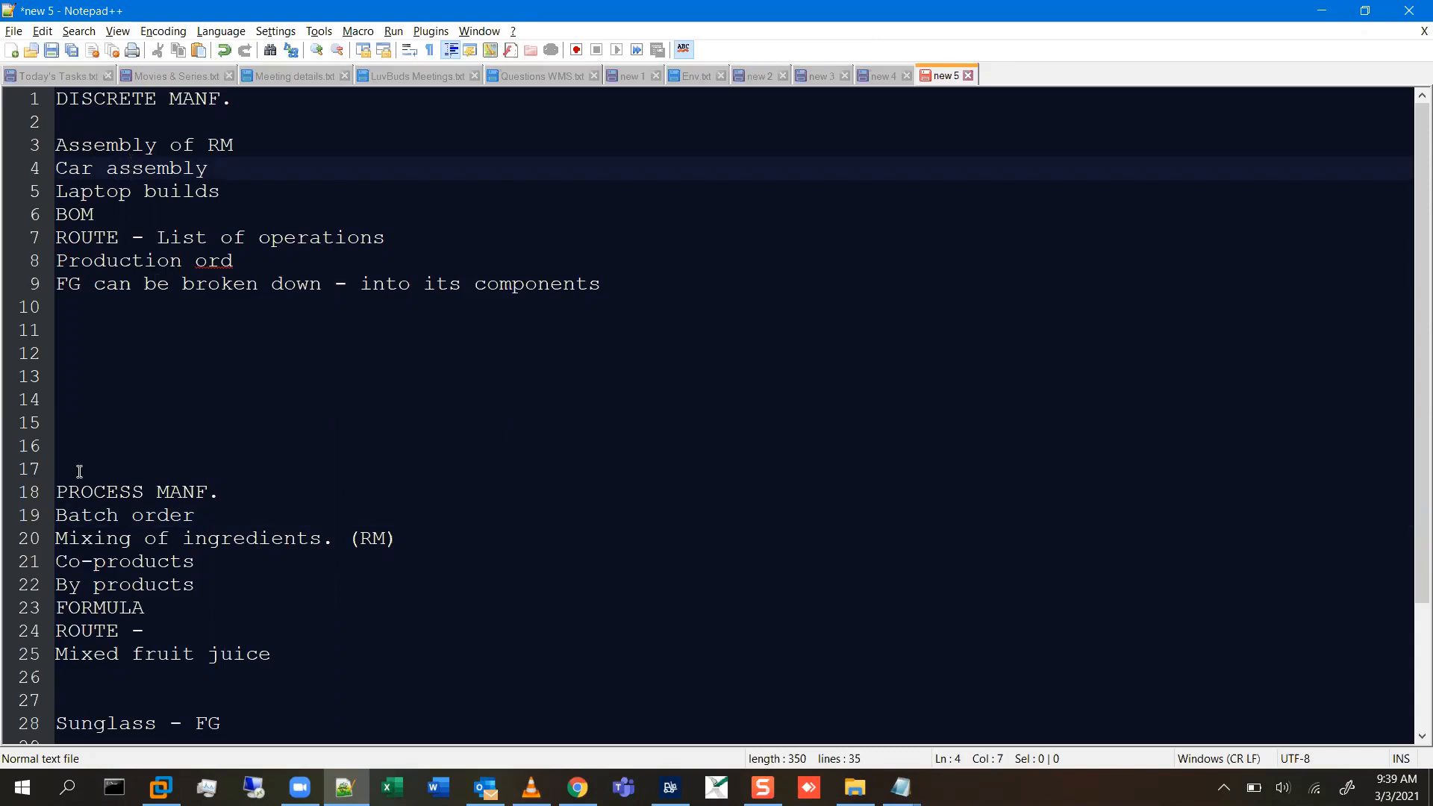
- Switch back to Finance and Operations and start a new production order for the item Sunglass
{"action": "key", "text": "alt+Tab"}
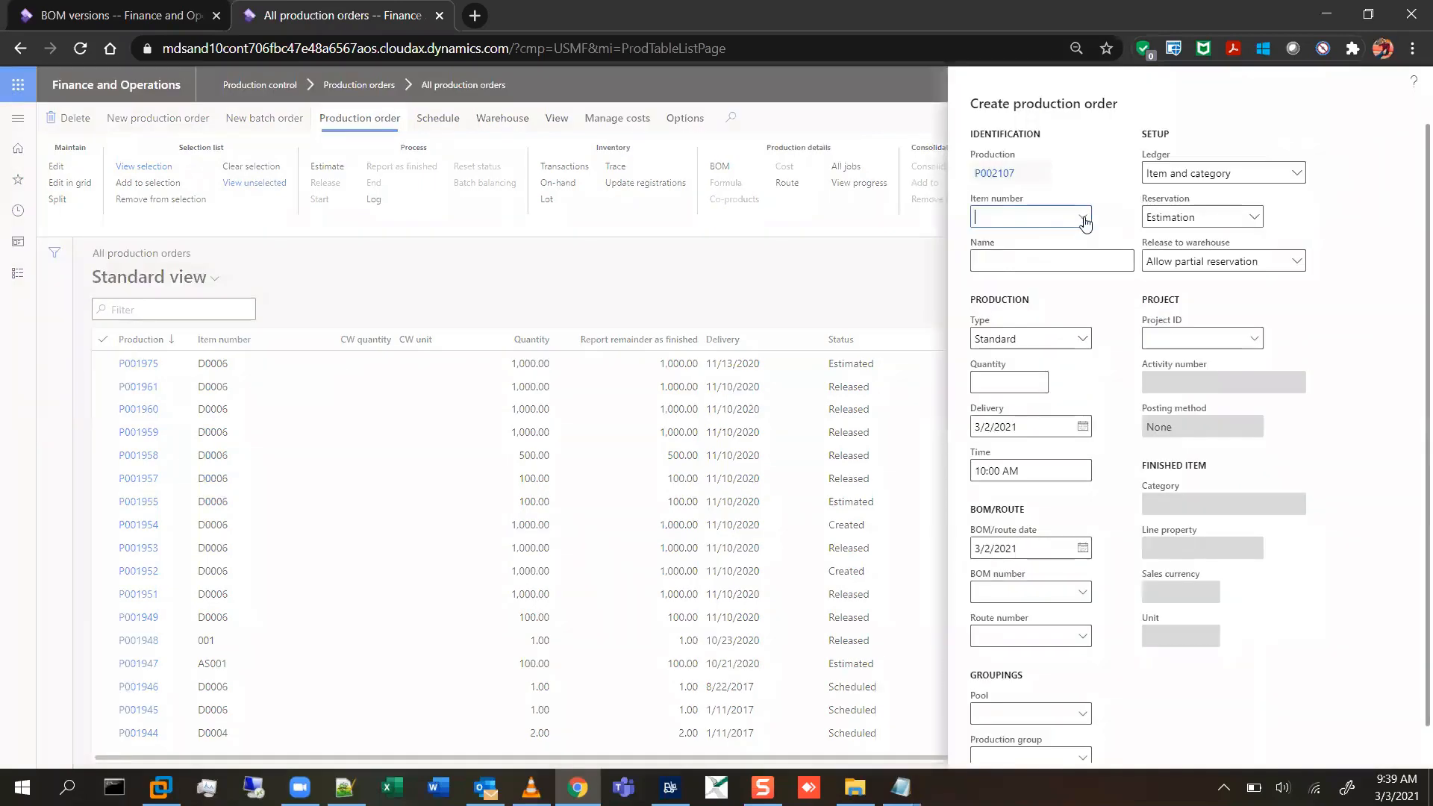
{"action": "left_click", "coordinate": [1083, 218]}
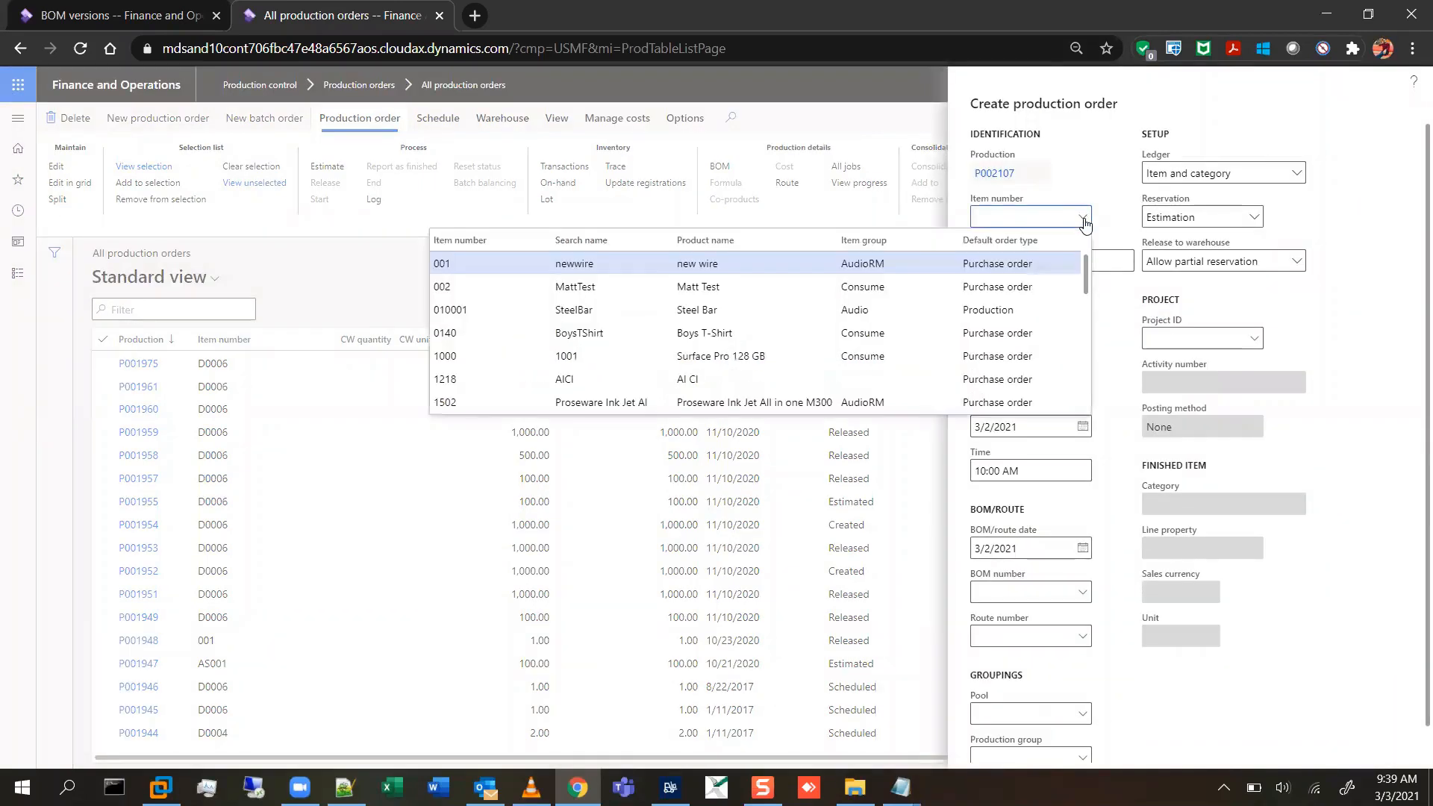
{"action": "scroll", "coordinate": [1086, 273], "scroll_direction": "down", "scroll_amount": 5}
{"action": "left_click", "coordinate": [995, 218]}
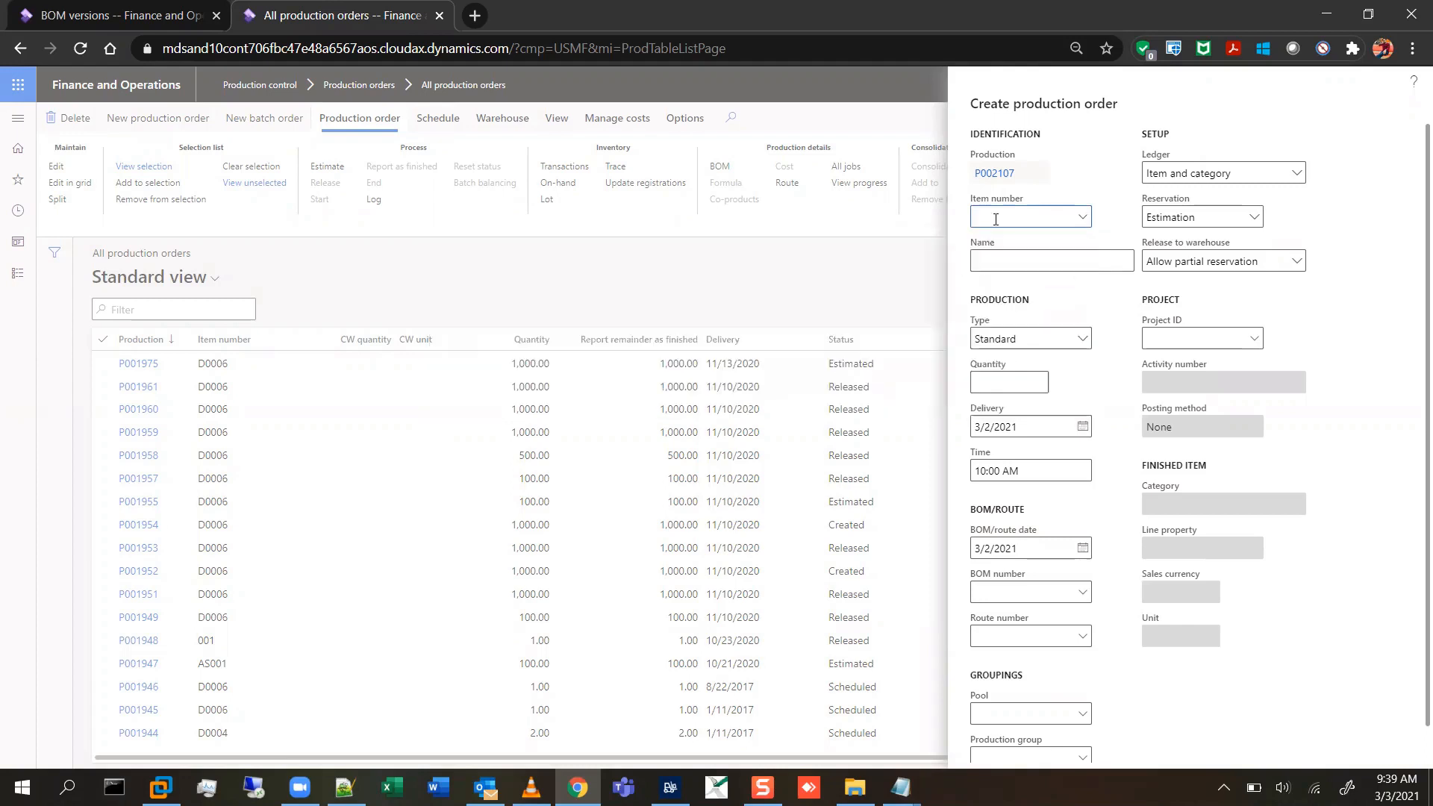
{"action": "type", "text": "sun"}
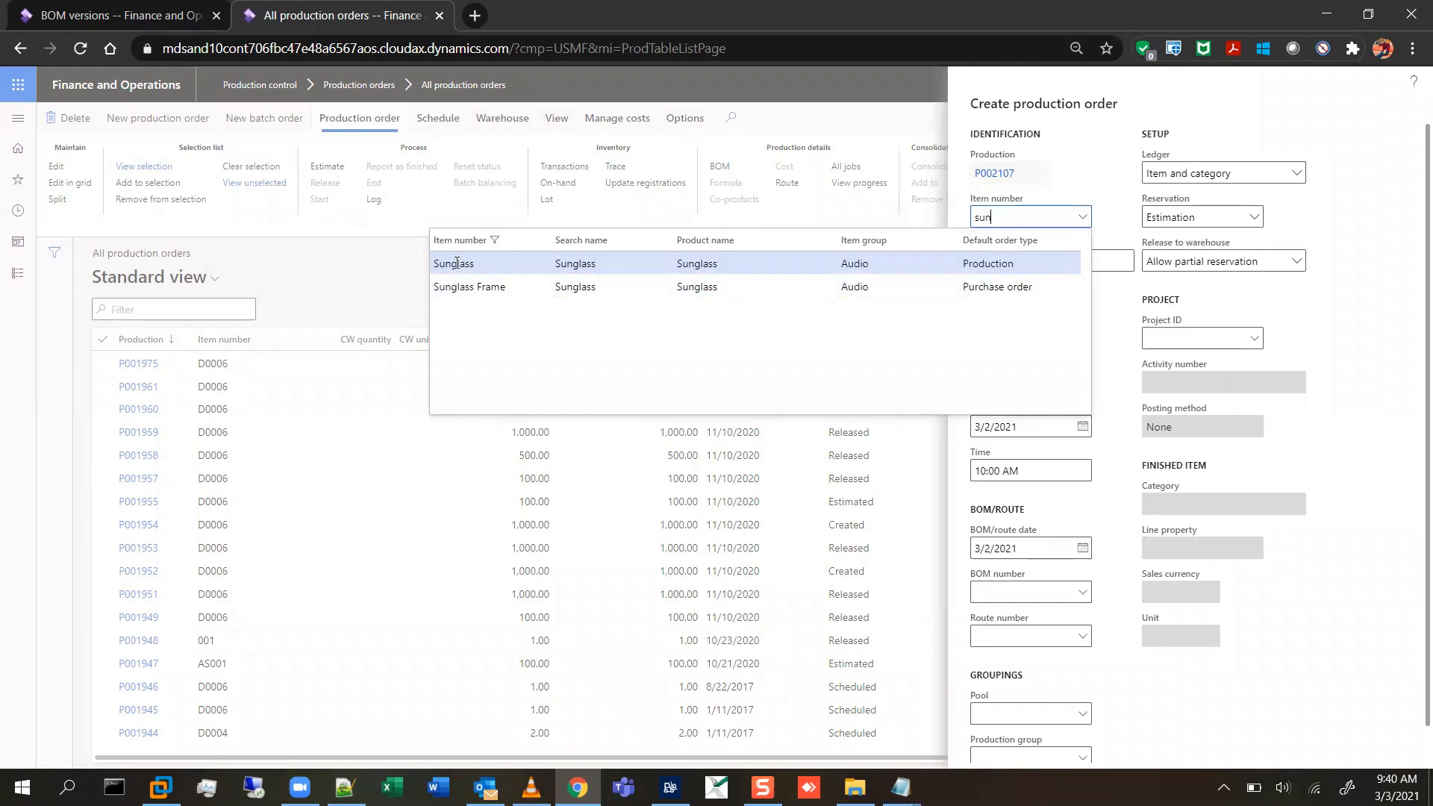
{"action": "left_click", "coordinate": [497, 264]}
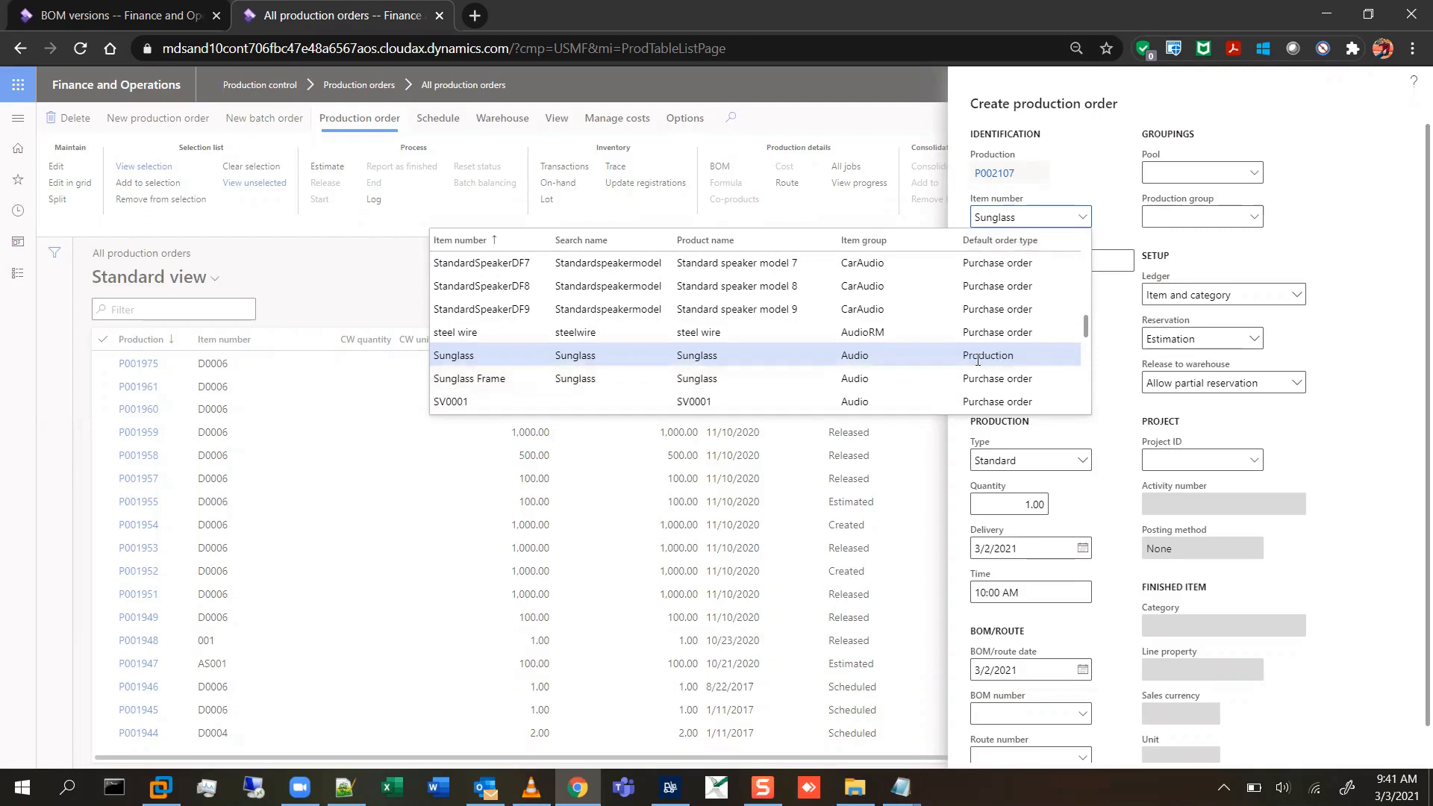
{"action": "left_click", "coordinate": [469, 361]}
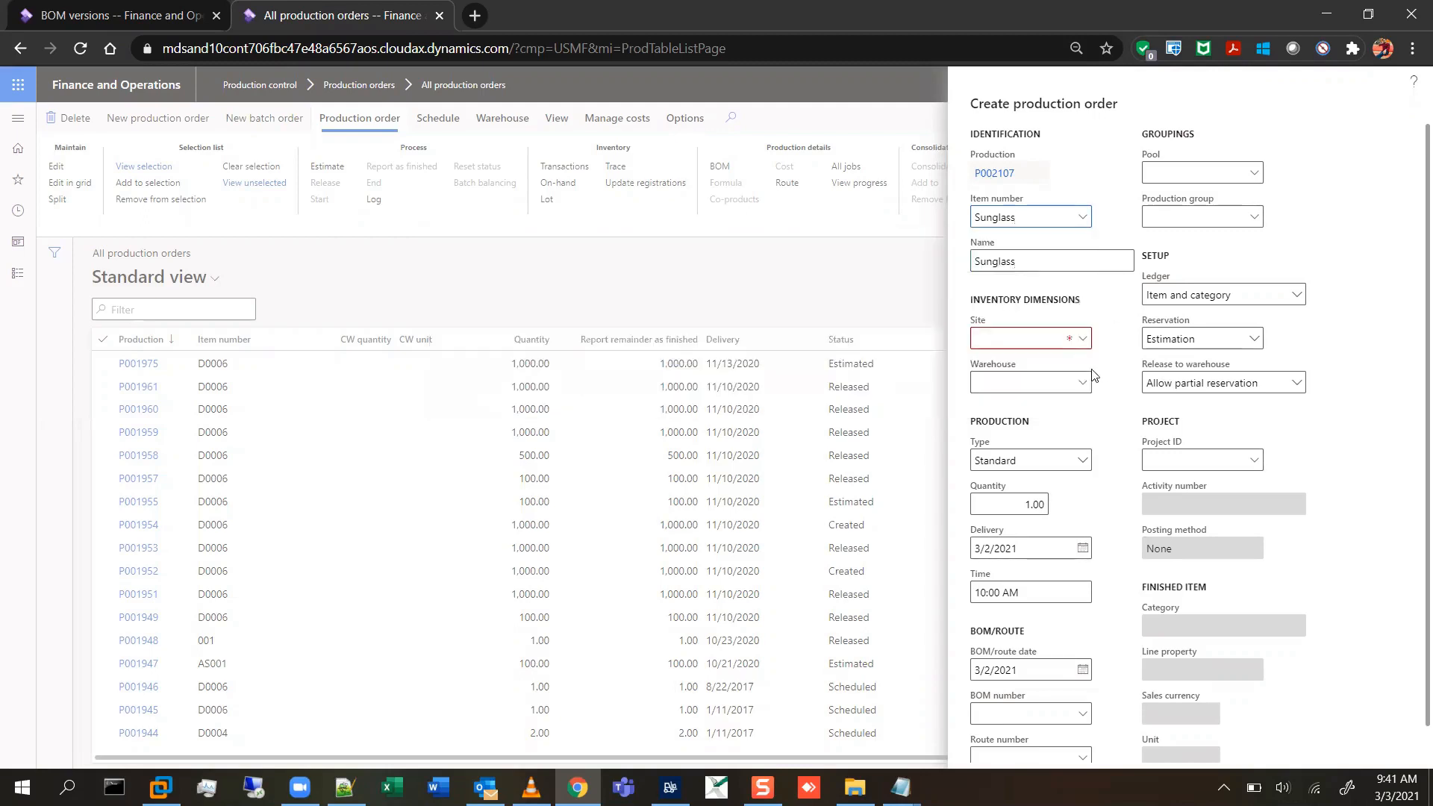
- Set the production order's site to 1 and create the order with the default quantity of 1.00
{"action": "left_click", "coordinate": [1035, 339]}
{"action": "type", "text": "2"}
{"action": "key", "text": "Tab"}
{"action": "left_click", "coordinate": [1035, 504]}
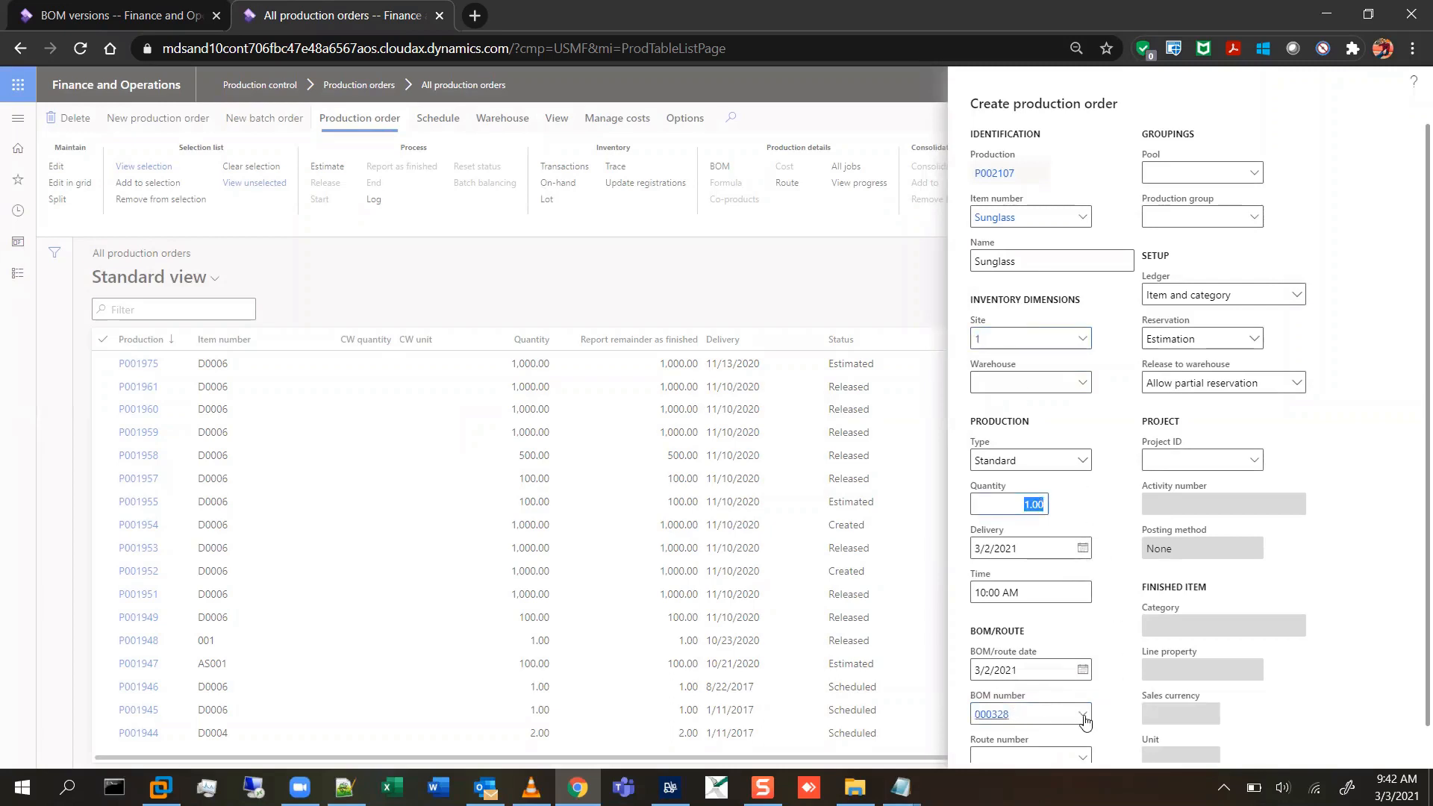
{"action": "scroll", "coordinate": [1330, 750], "scroll_direction": "down", "scroll_amount": 1}
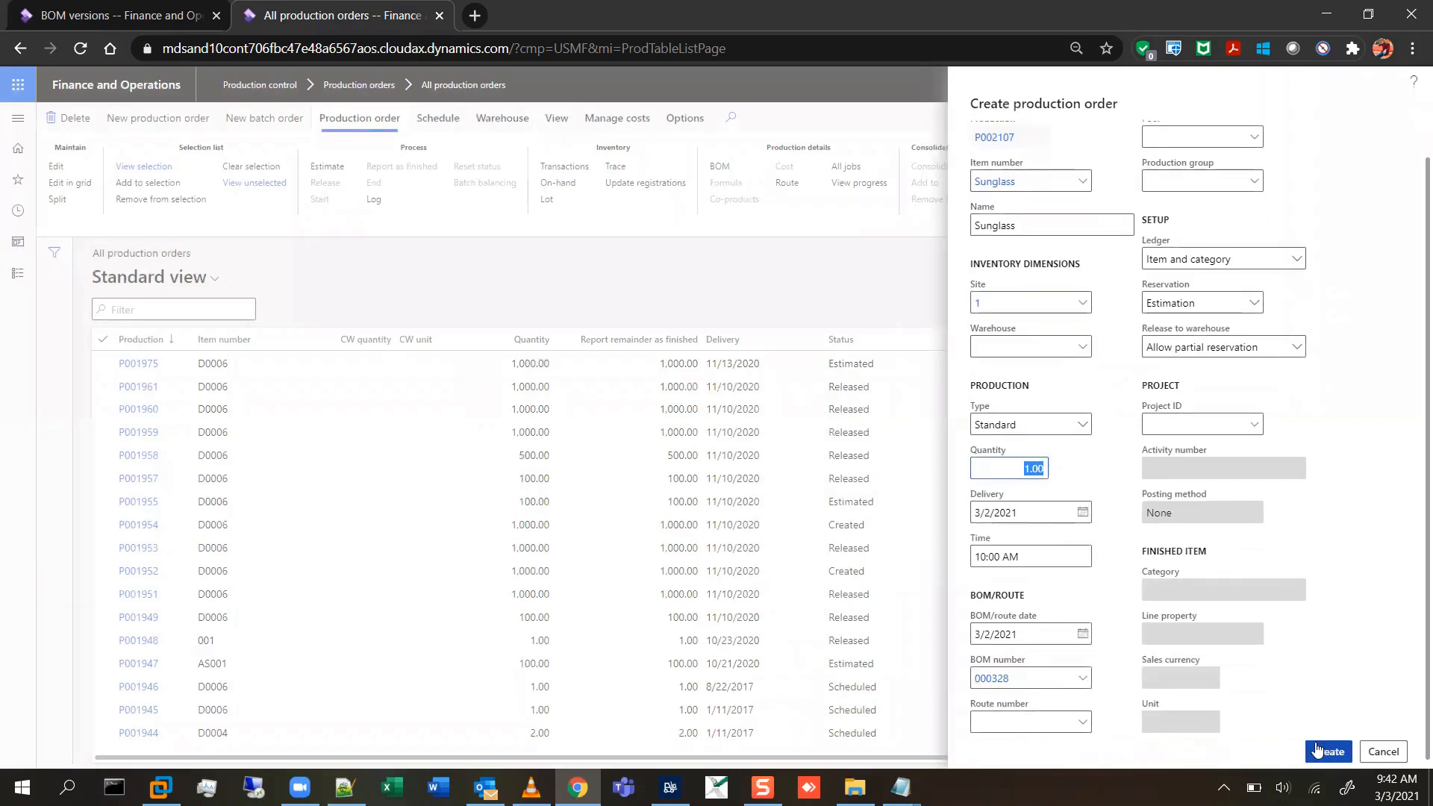
{"action": "left_click", "coordinate": [1329, 751]}
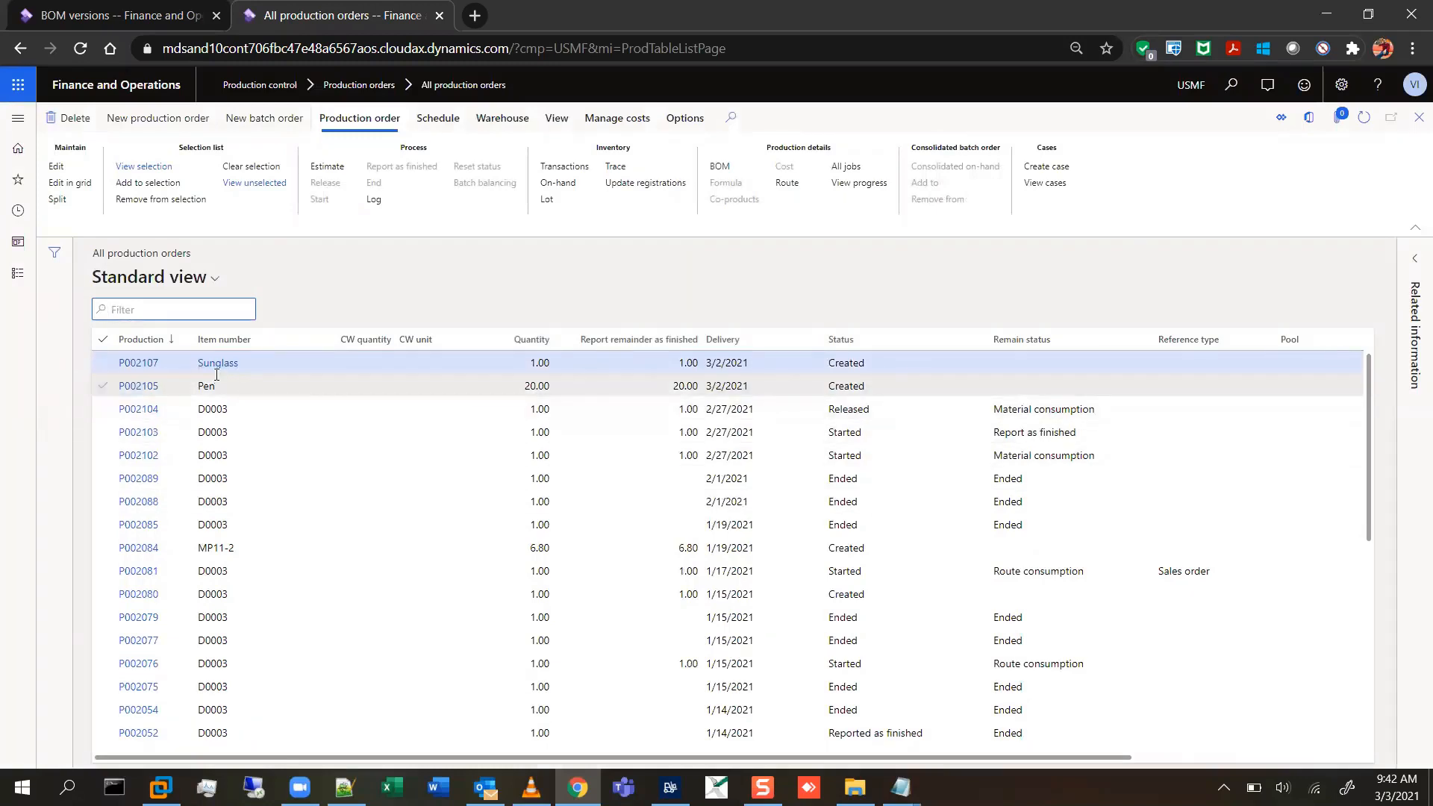
{"action": "mouse_move", "coordinate": [215, 378]}
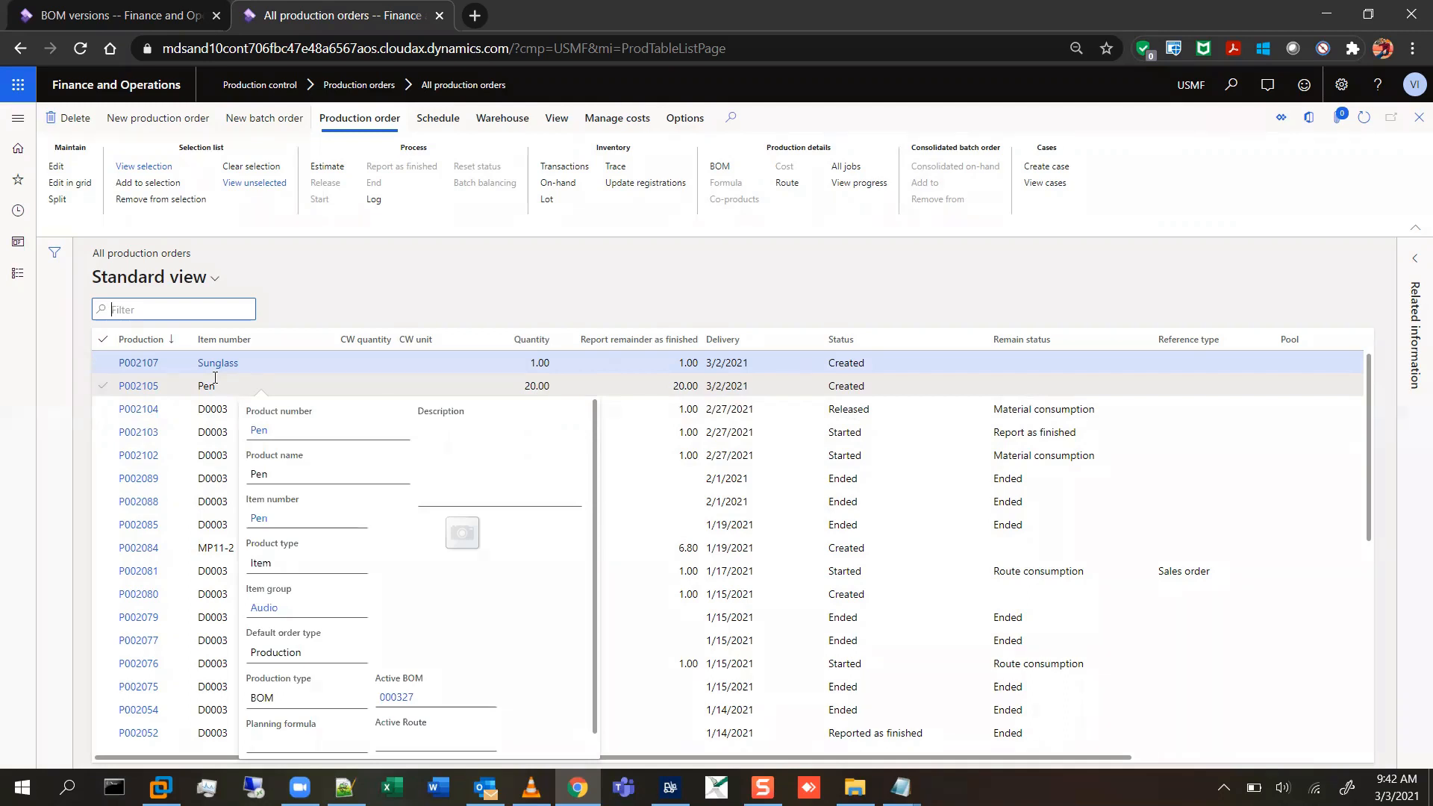